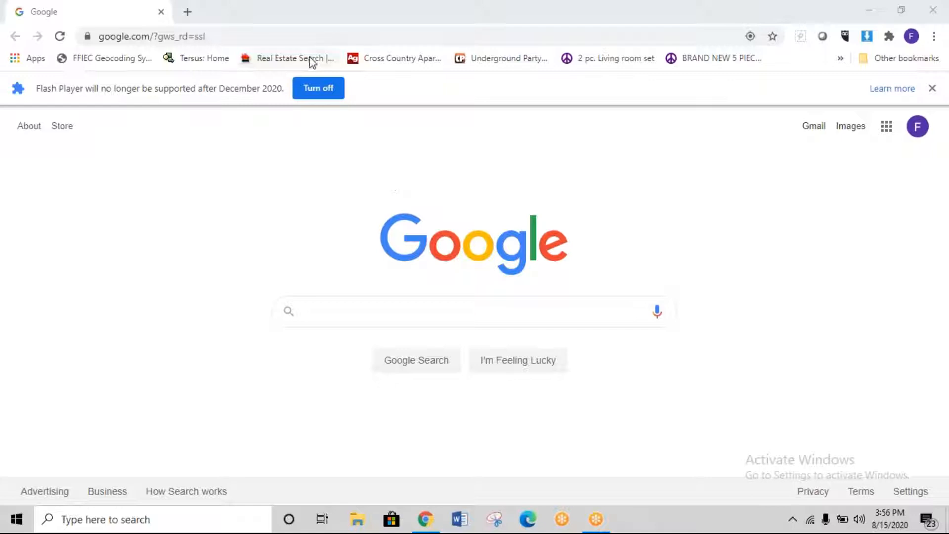
# Step: Replace the Google address with usajobs.gov and load the USAJOBS home page
pyautogui.click(319, 36)
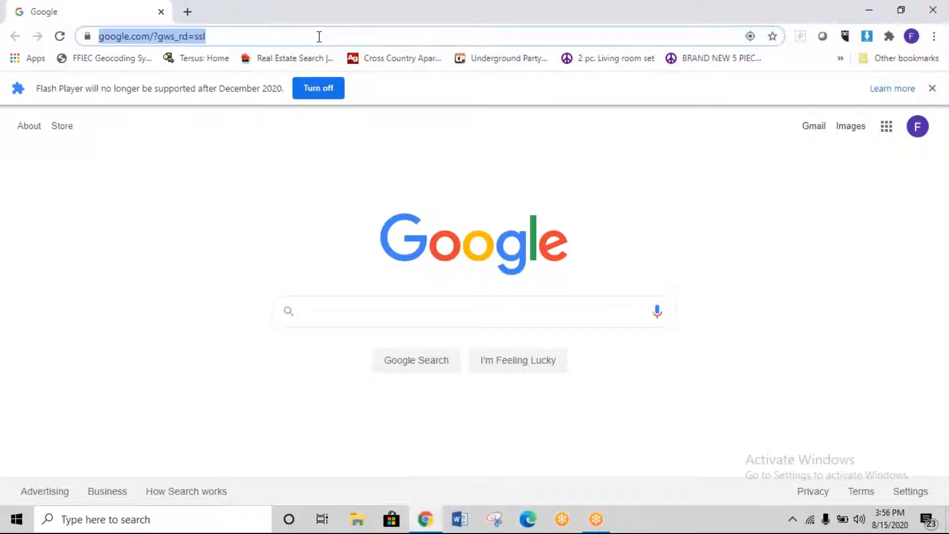
pyautogui.click(319, 36)
pyautogui.press('BackSpace')
pyautogui.press('BackSpace')
pyautogui.press('BackSpace')
pyautogui.press('BackSpace')
pyautogui.press('BackSpace')
pyautogui.press('BackSpace')
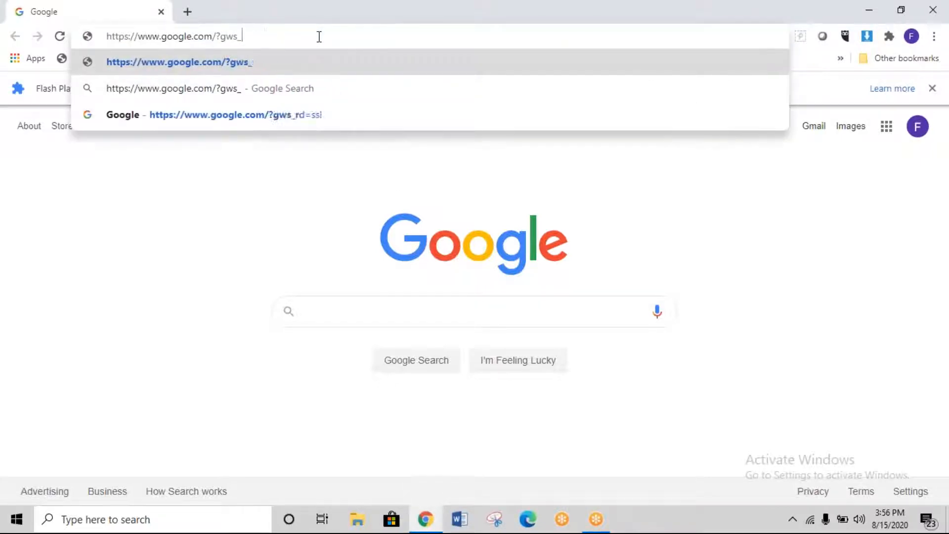
pyautogui.press('BackSpace')
pyautogui.press('BackSpace')
pyautogui.press('BackSpace')
pyautogui.press('BackSpace')
pyautogui.press('BackSpace')
pyautogui.press('BackSpace')
pyautogui.press('BackSpace')
pyautogui.press('BackSpace')
pyautogui.press('BackSpace')
pyautogui.press('BackSpace')
pyautogui.press('BackSpace')
pyautogui.press('BackSpace')
pyautogui.press('BackSpace')
pyautogui.press('BackSpace')
pyautogui.press('BackSpace')
pyautogui.press('BackSpace')
pyautogui.press('BackSpace')
pyautogui.press('BackSpace')
pyautogui.press('BackSpace')
pyautogui.press('BackSpace')
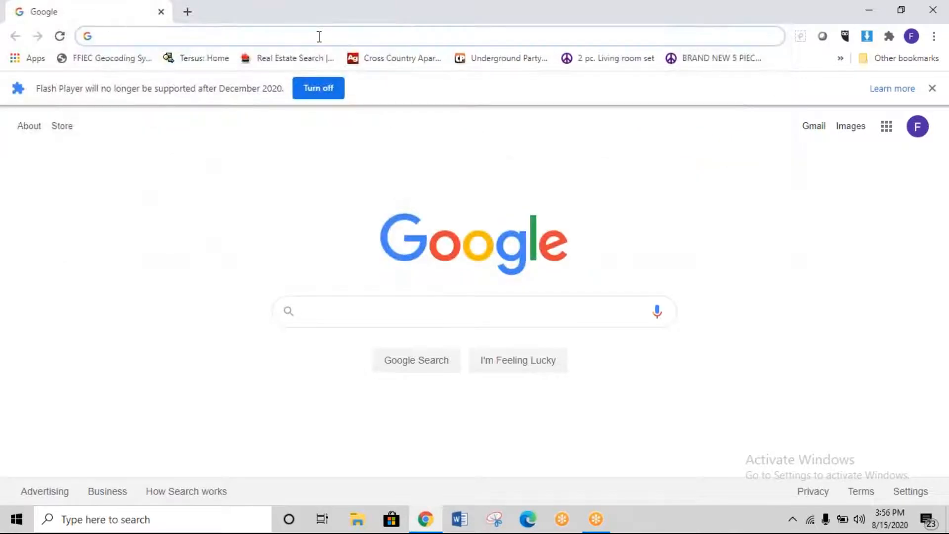
pyautogui.write('usa')
pyautogui.press('Return')
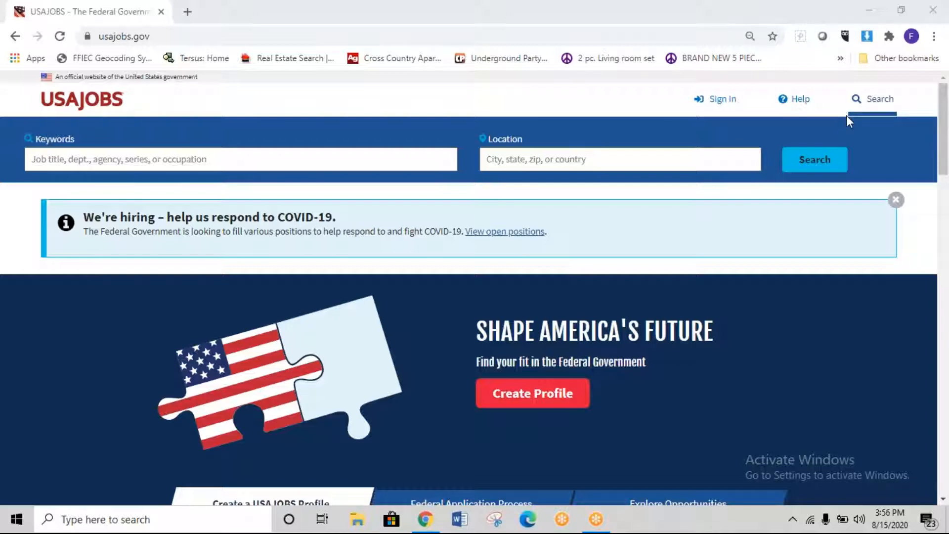
pyautogui.scroll(-10, 848, 117)
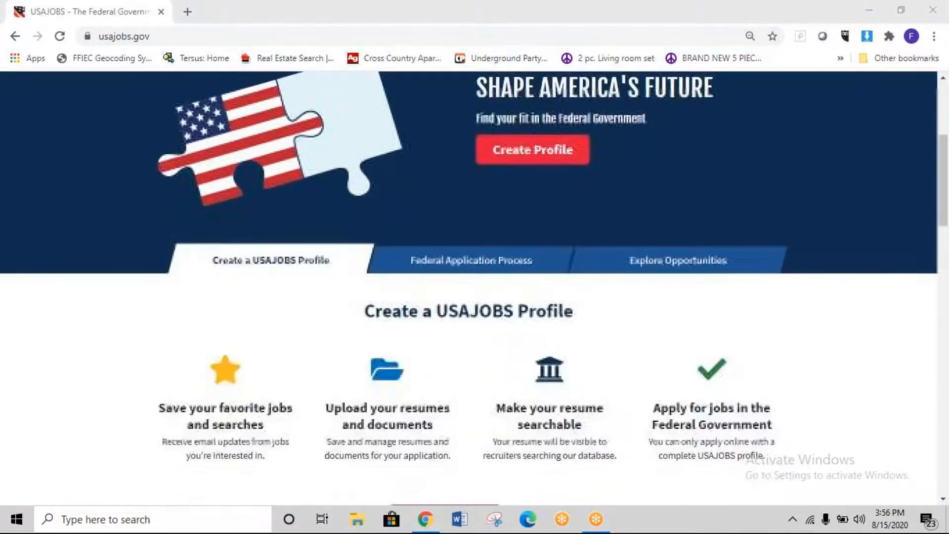
pyautogui.scroll(-8, 850, 119)
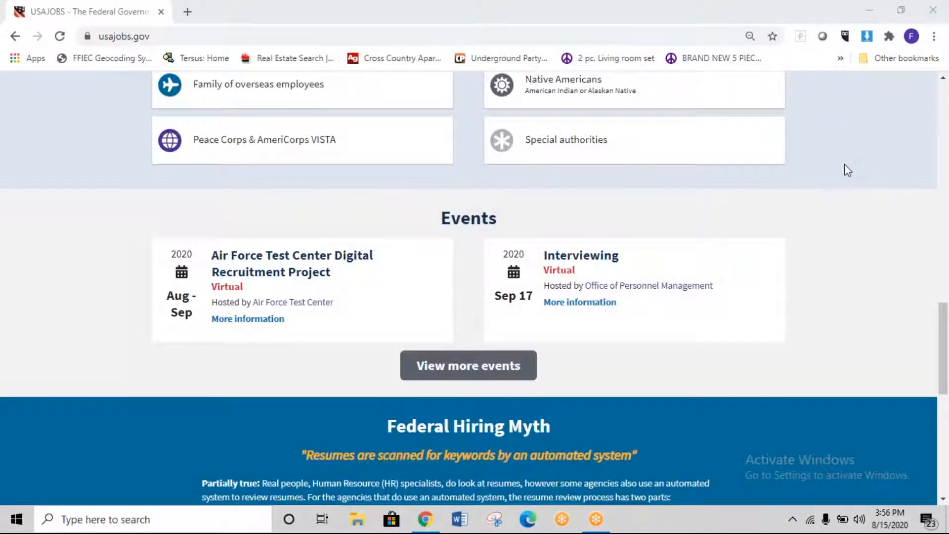
pyautogui.scroll(8, 847, 171)
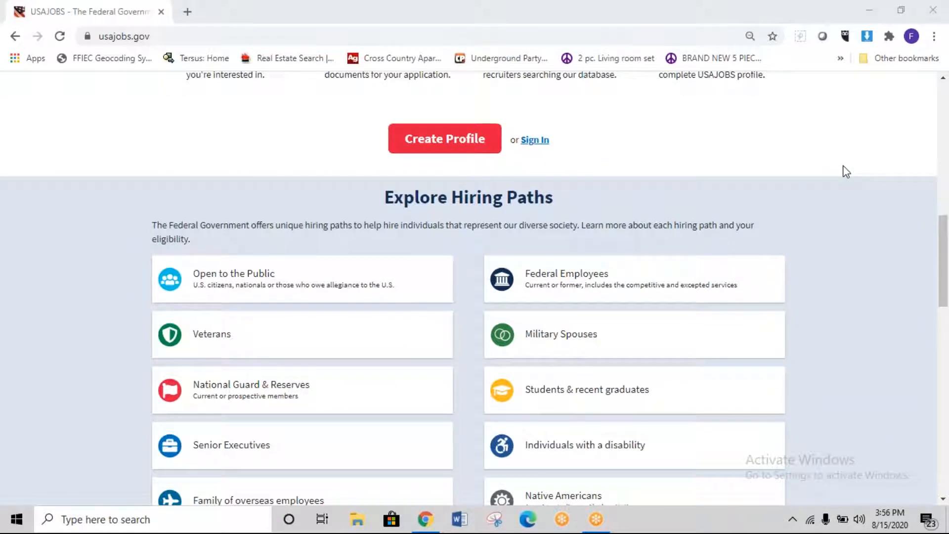
pyautogui.scroll(-4, 847, 171)
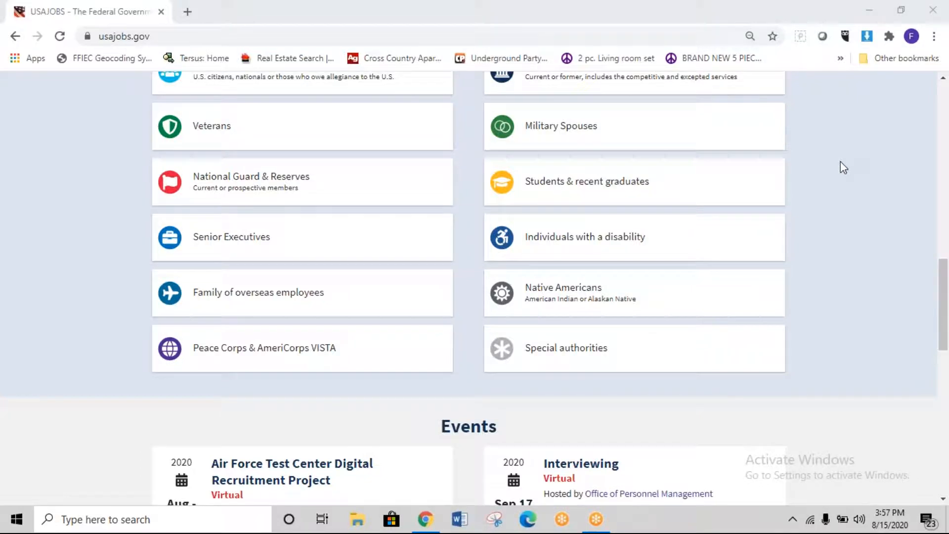
pyautogui.scroll(10, 741, 200)
pyautogui.scroll(-6, 741, 198)
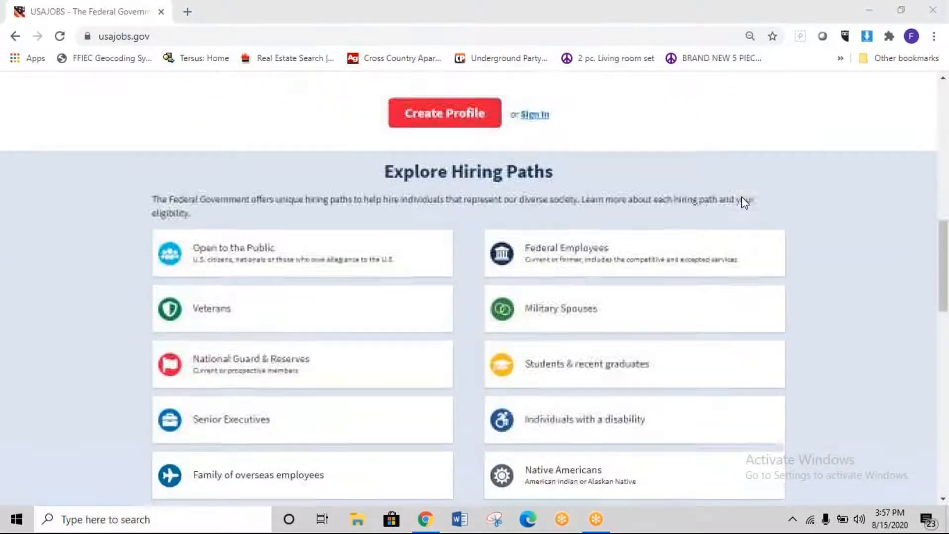
pyautogui.scroll(-1, 744, 201)
pyautogui.scroll(-2, 744, 202)
pyautogui.scroll(1, 744, 202)
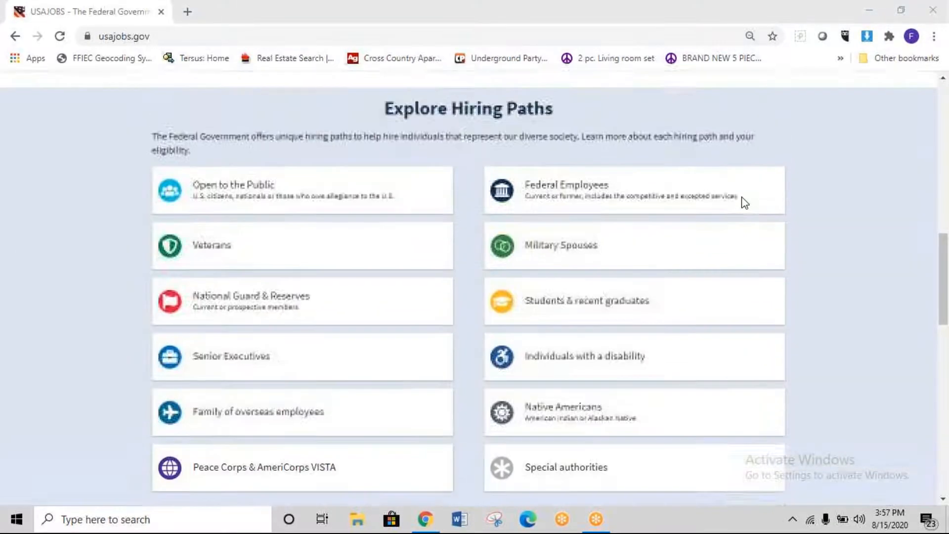
pyautogui.scroll(-1, 744, 203)
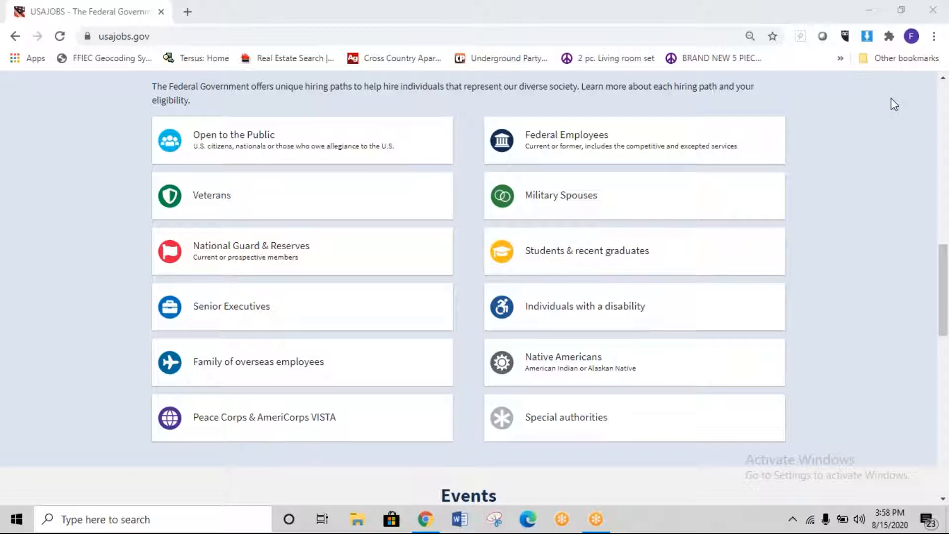
pyautogui.scroll(15, 496, 183)
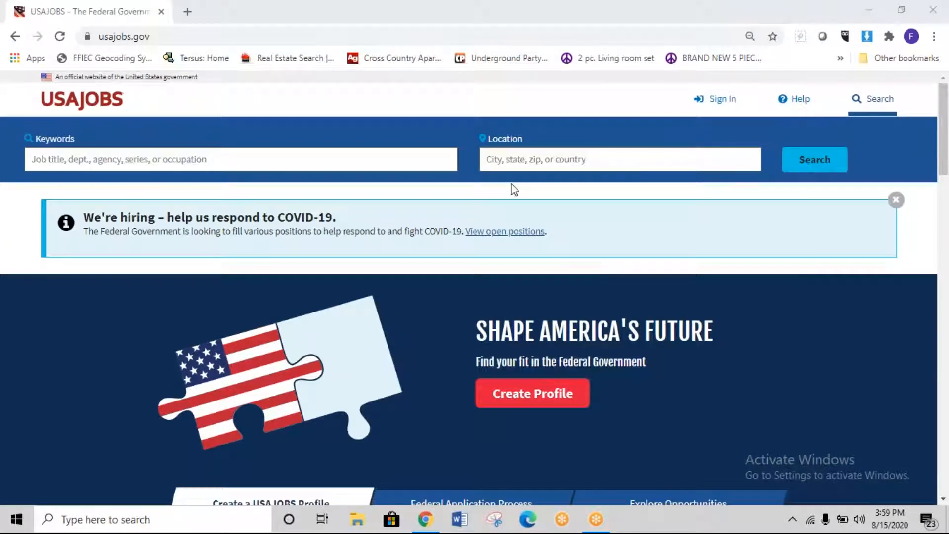
pyautogui.scroll(-10, 512, 188)
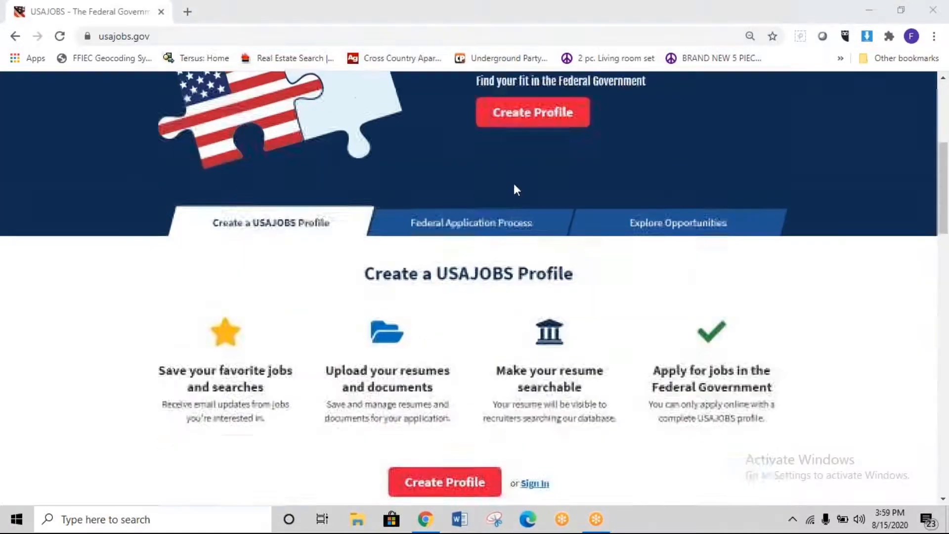
pyautogui.scroll(-5, 514, 188)
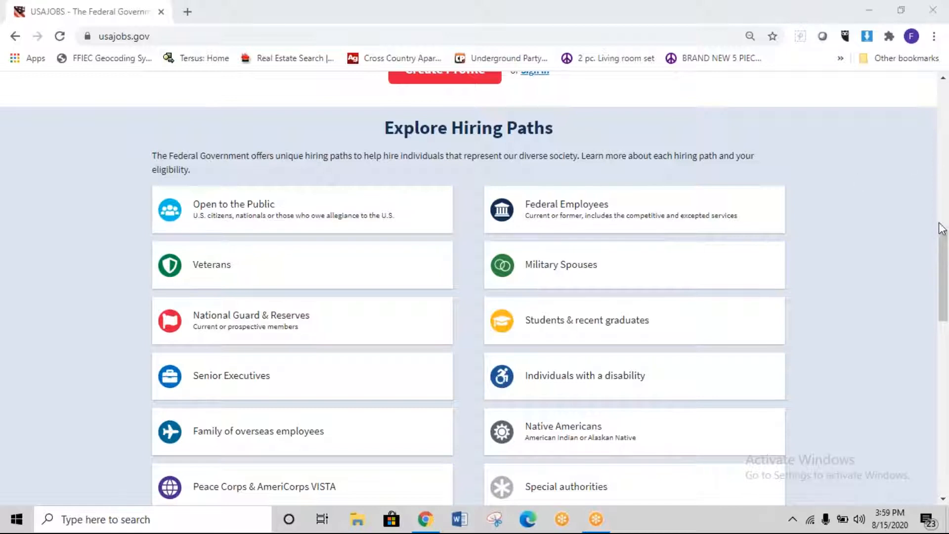
pyautogui.moveTo(942, 241); pyautogui.dragTo(941, 247)
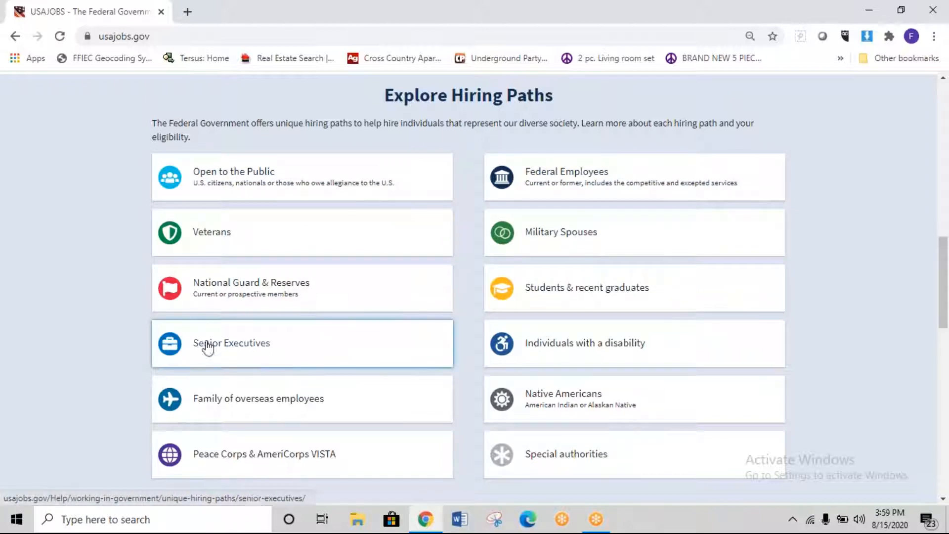
pyautogui.scroll(-2, 549, 395)
pyautogui.scroll(1, 599, 377)
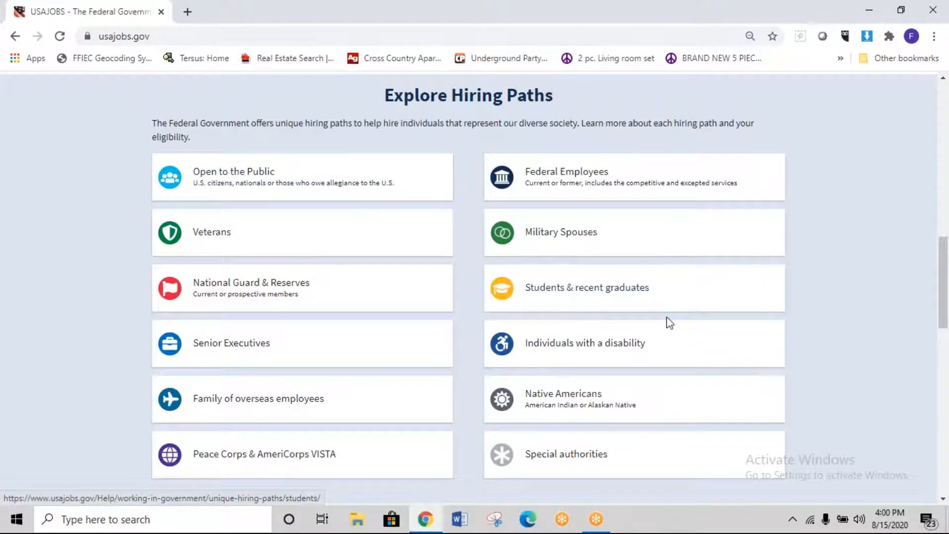
# Step: Start a new profile with the Create Profile button on the USAJOBS home page
pyautogui.scroll(8, 670, 322)
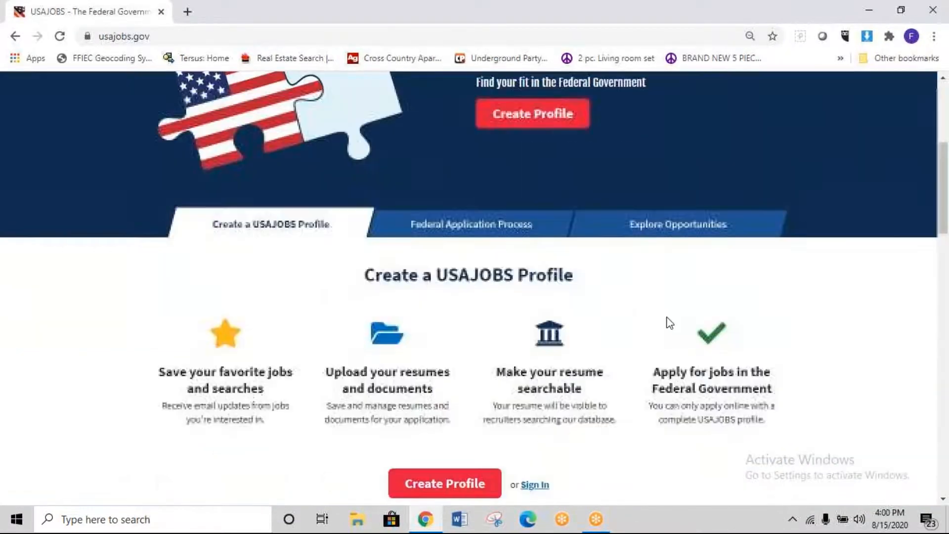
pyautogui.scroll(-3, 670, 323)
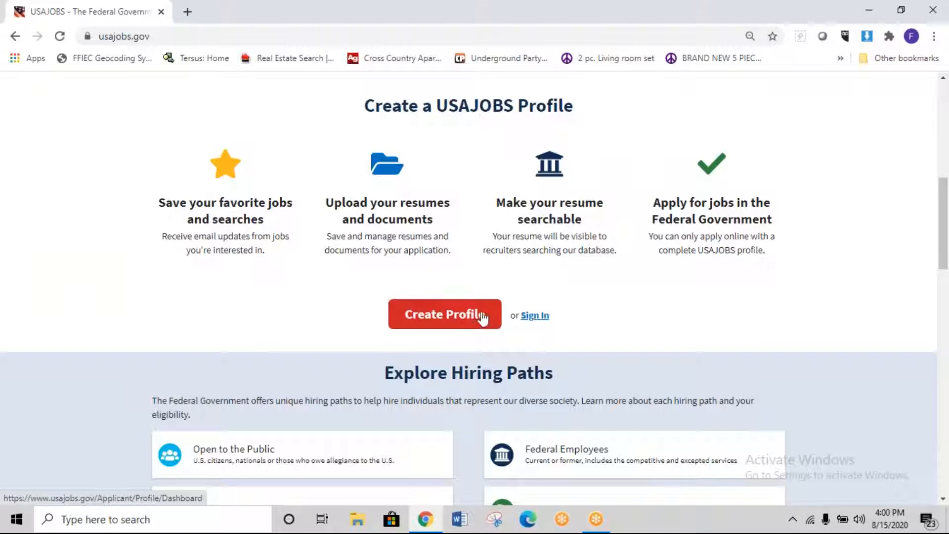
pyautogui.click(666, 21)
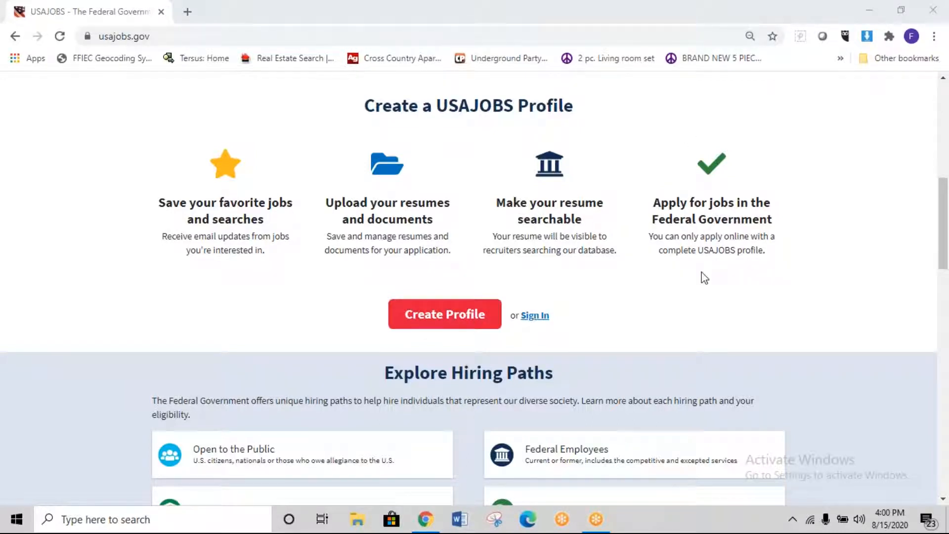
pyautogui.click(320, 298)
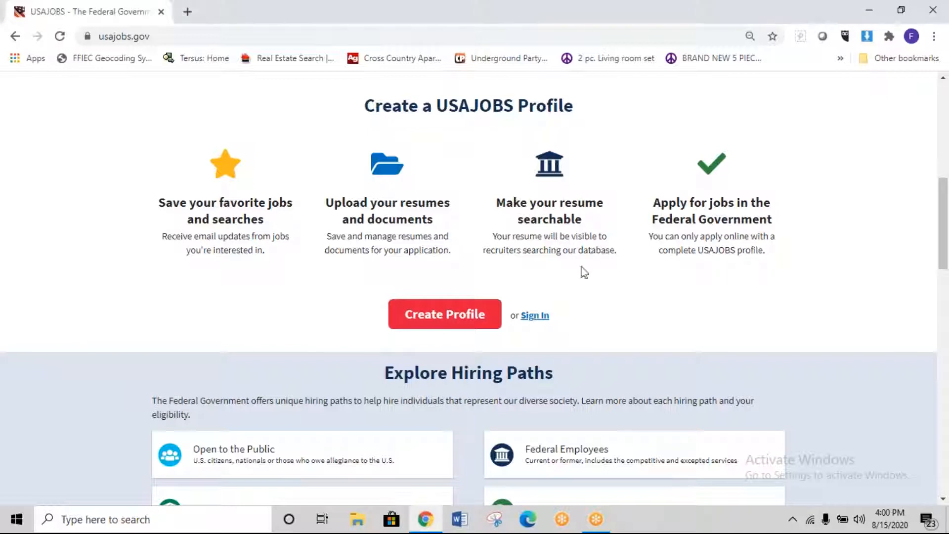
pyautogui.click(709, 63)
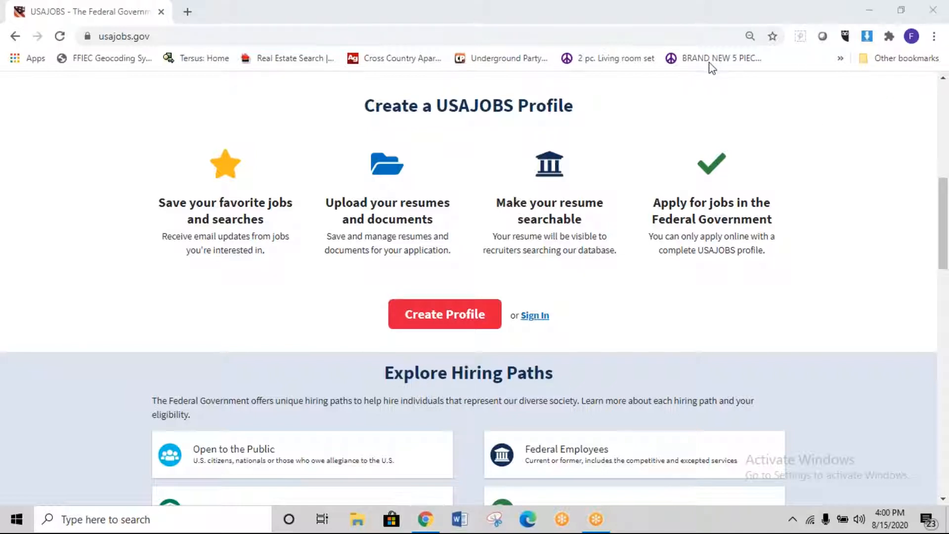
pyautogui.click(469, 323)
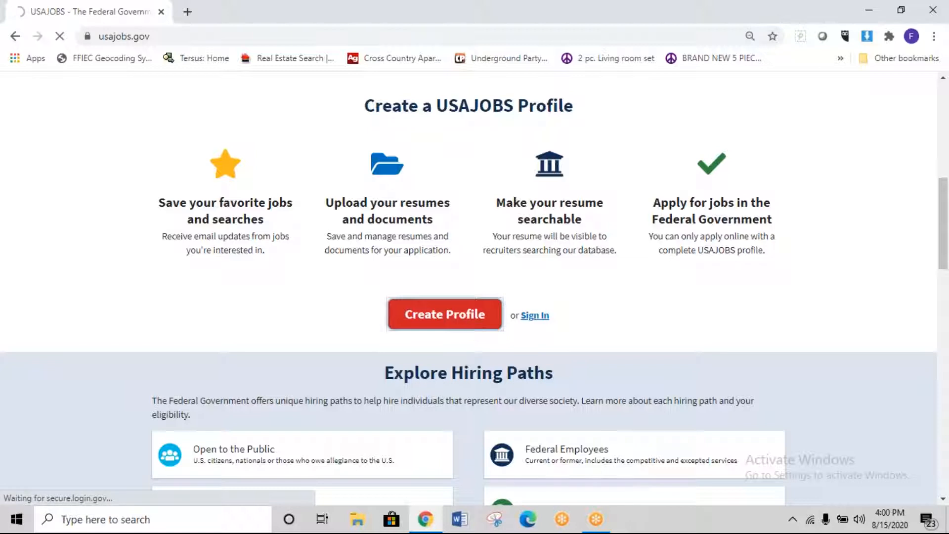
# Step: Choose Create an account on login.gov and submit the applicant's e-mail address
pyautogui.scroll(-1, 474, 297)
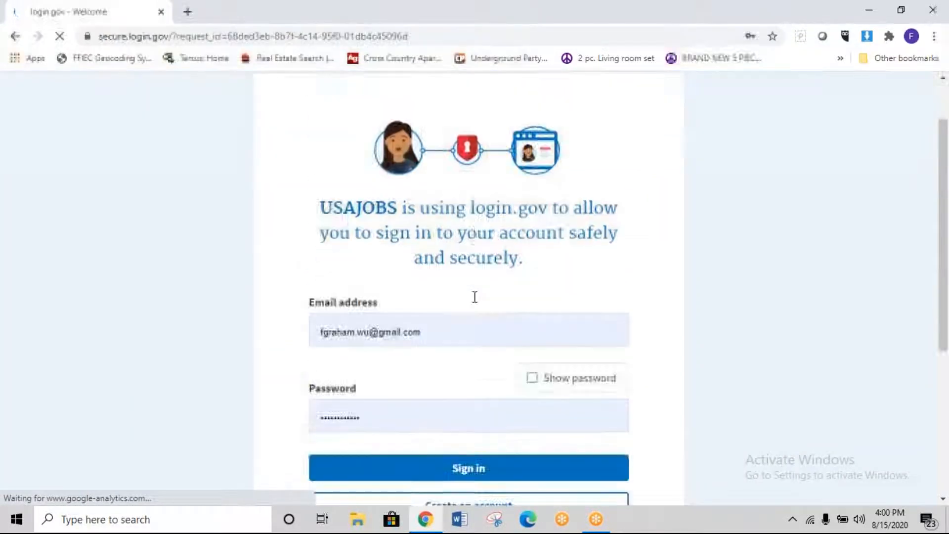
pyautogui.scroll(-3, 467, 307)
pyautogui.scroll(1, 346, 163)
pyautogui.scroll(3, 327, 178)
pyautogui.scroll(-3, 349, 195)
pyautogui.click(426, 367)
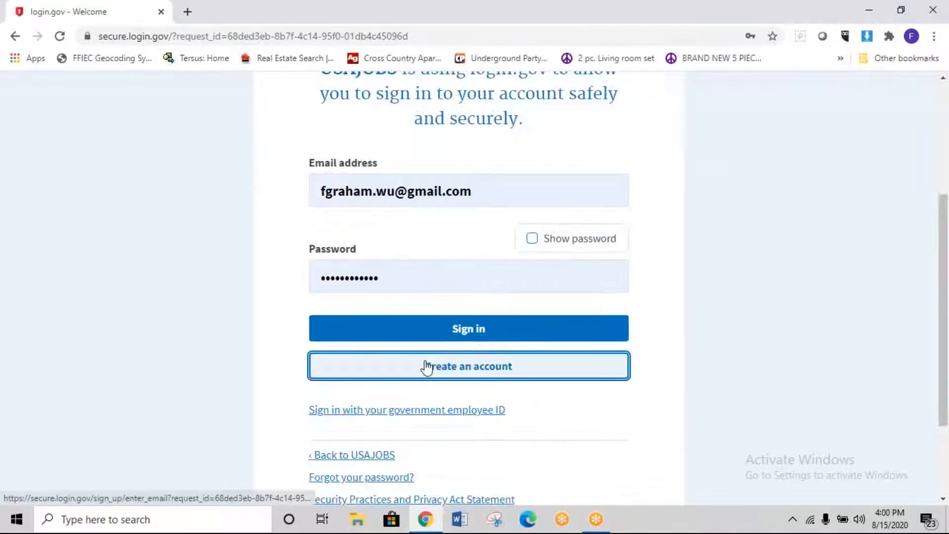
pyautogui.click(510, 287)
pyautogui.write('cd')
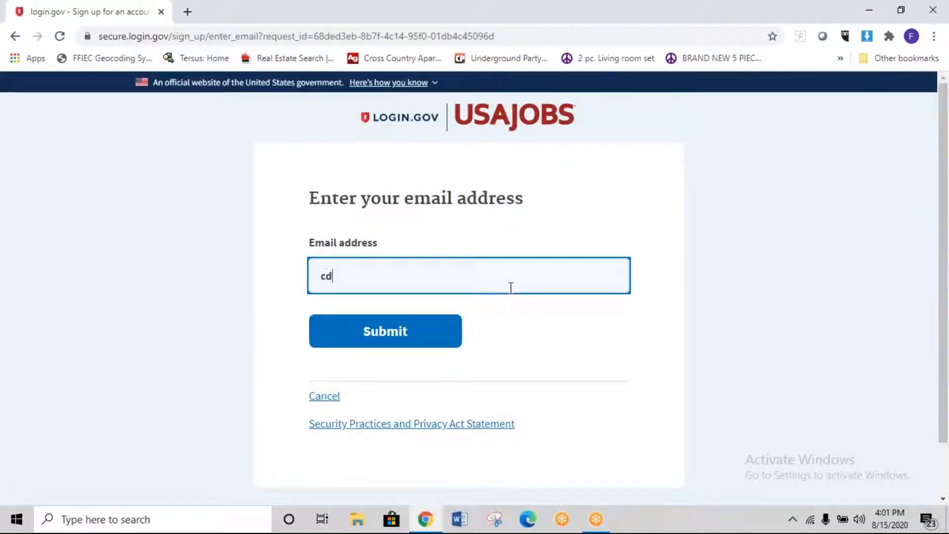
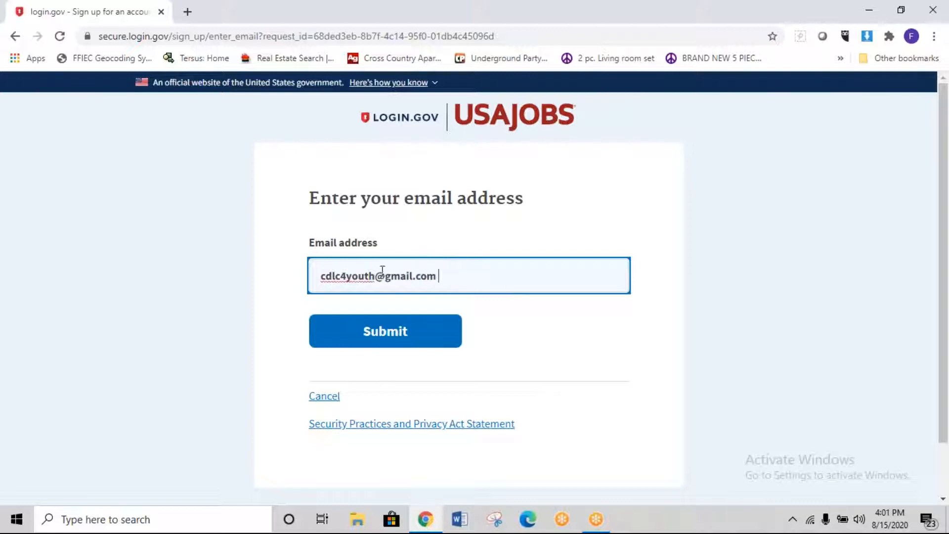
pyautogui.click(343, 338)
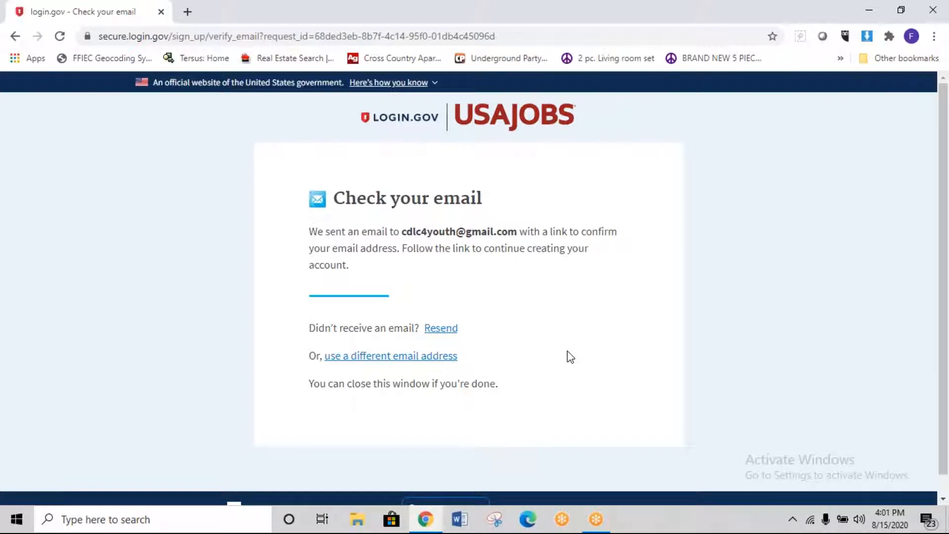
# Step: In a new tab, switch to the receiving Gmail account and confirm the login.gov email address
pyautogui.click(188, 12)
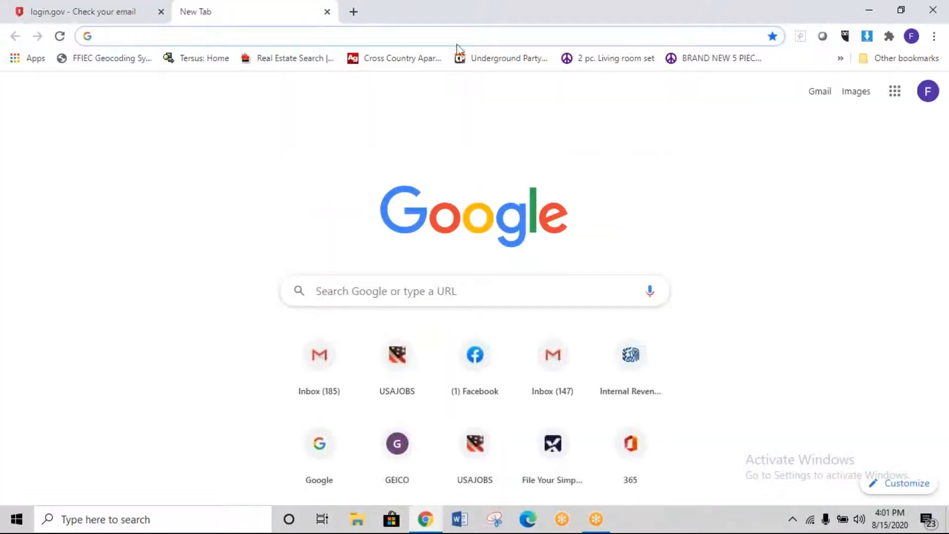
pyautogui.click(927, 94)
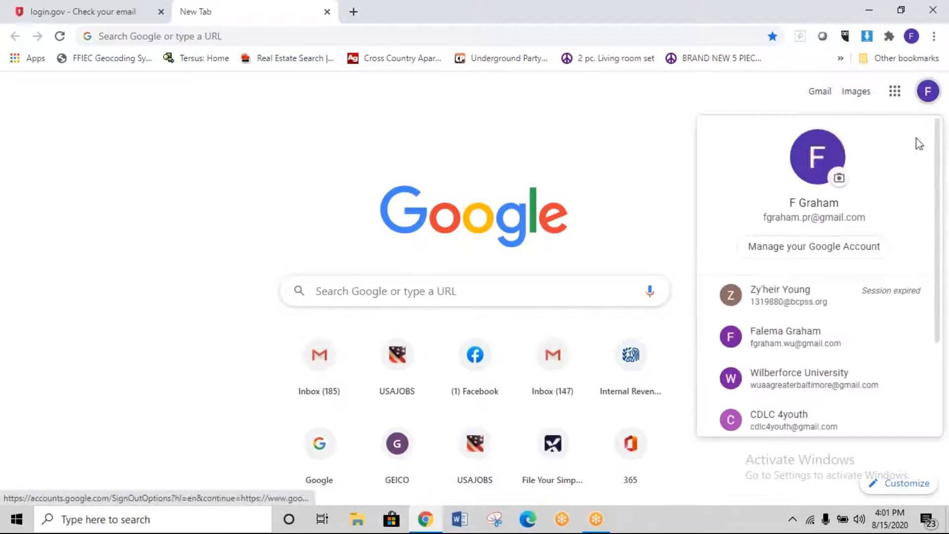
pyautogui.click(806, 418)
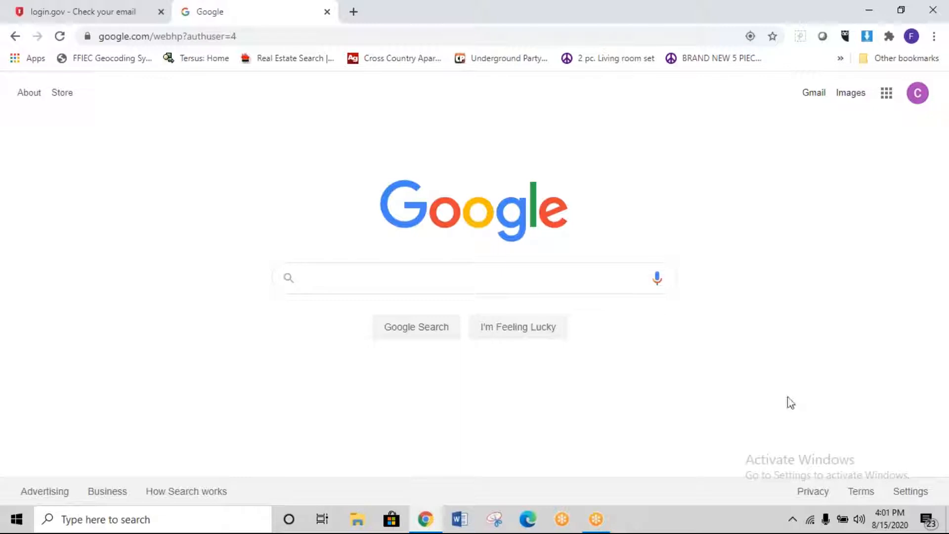
pyautogui.click(813, 93)
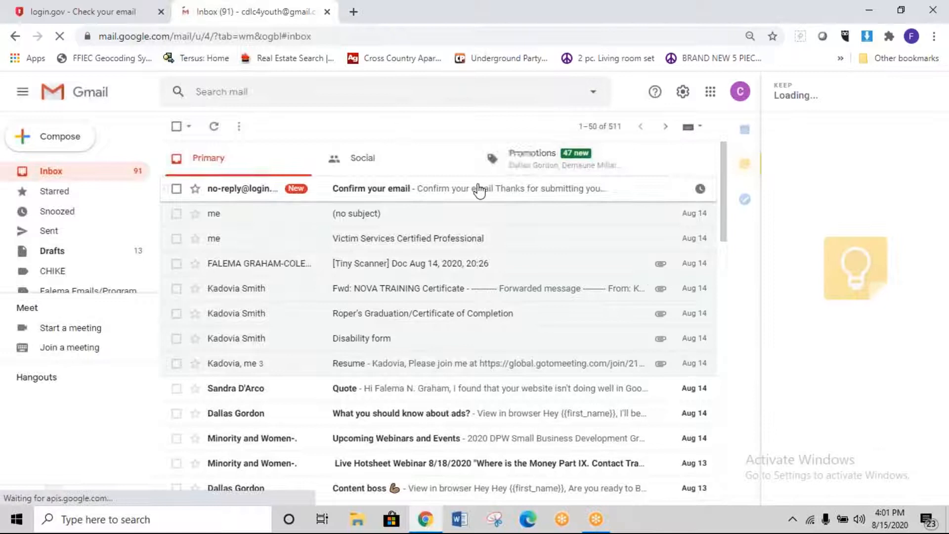
pyautogui.click(484, 189)
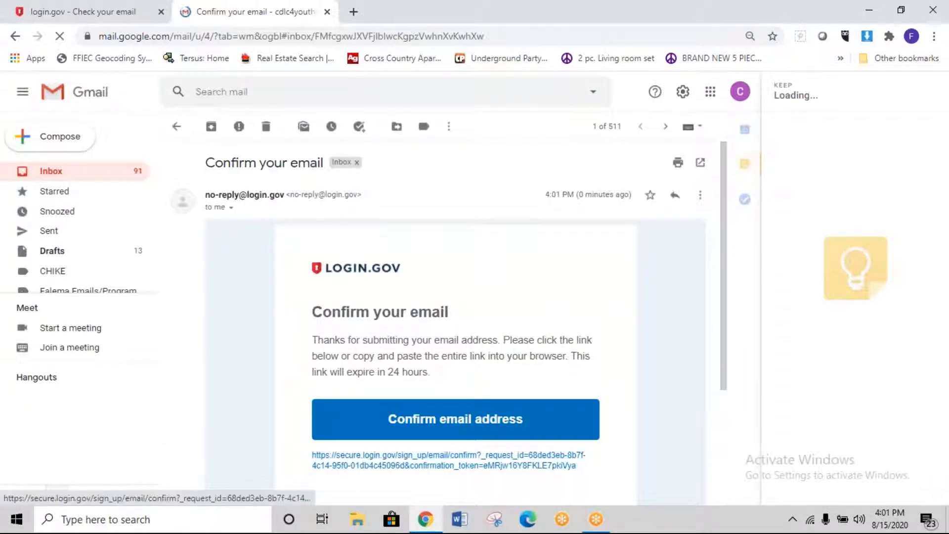
pyautogui.click(460, 430)
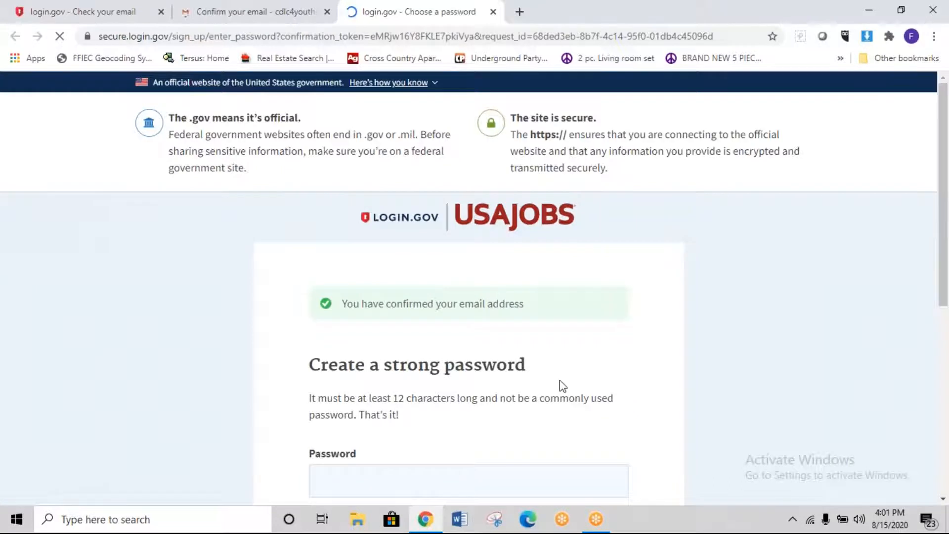
# Step: Enter a first account password, reveal it to check, and submit it
pyautogui.scroll(-3, 563, 387)
pyautogui.scroll(-2, 563, 386)
pyautogui.click(490, 248)
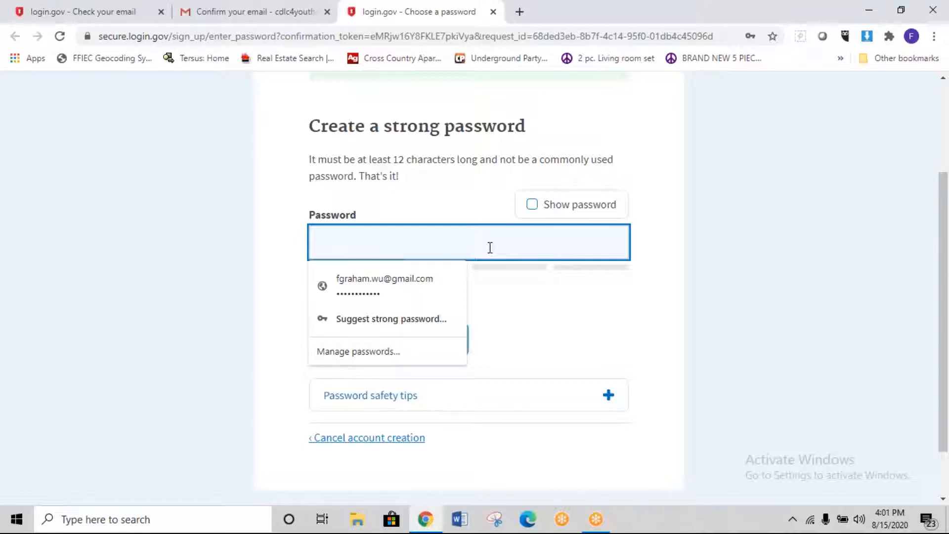
pyautogui.write('•••••')
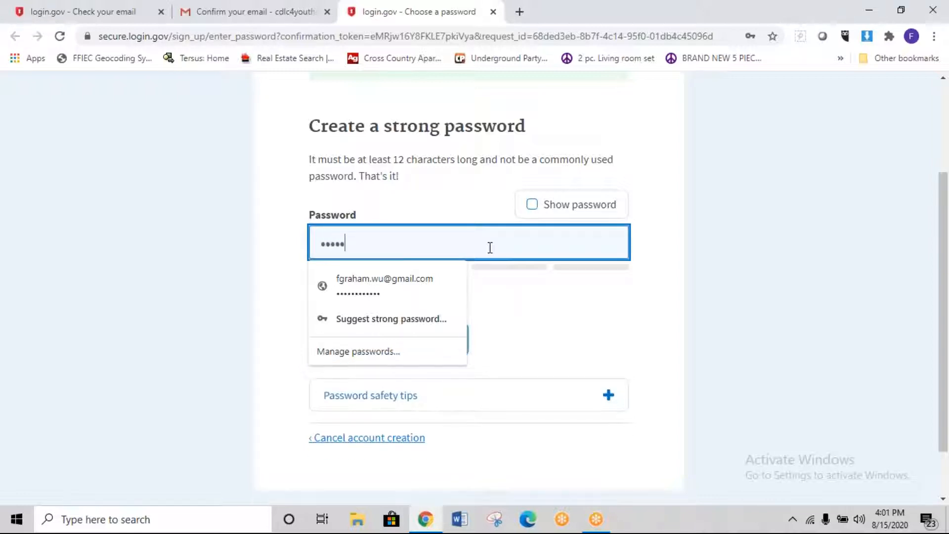
pyautogui.write('••••')
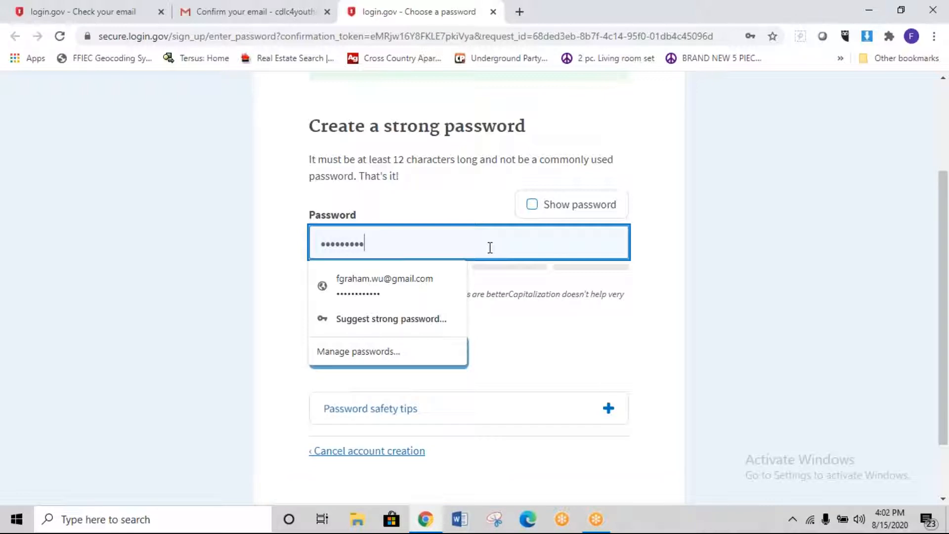
pyautogui.write('•')
pyautogui.click(546, 283)
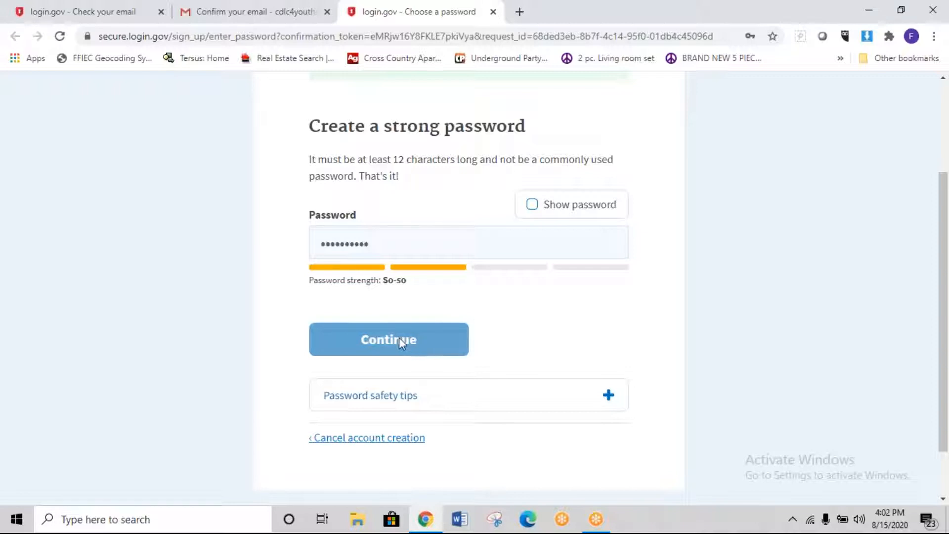
pyautogui.click(532, 206)
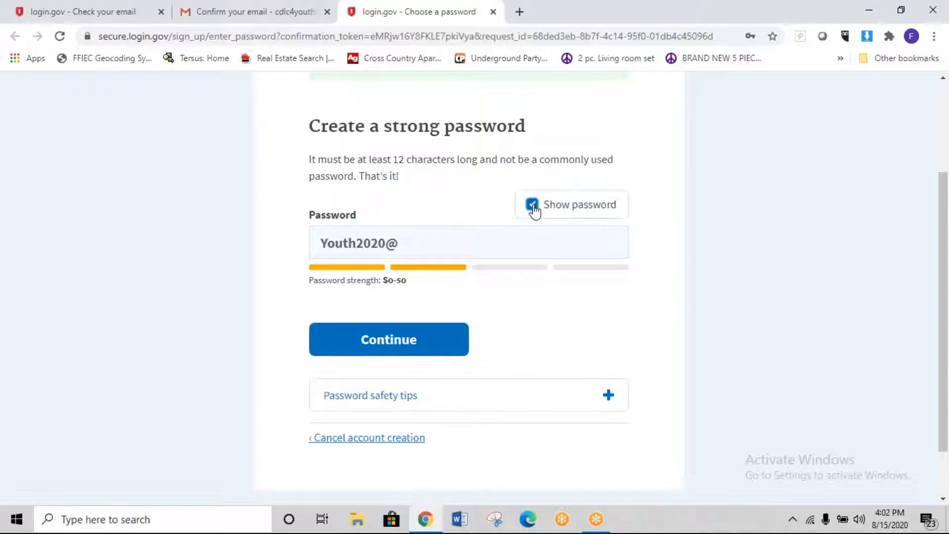
pyautogui.click(437, 345)
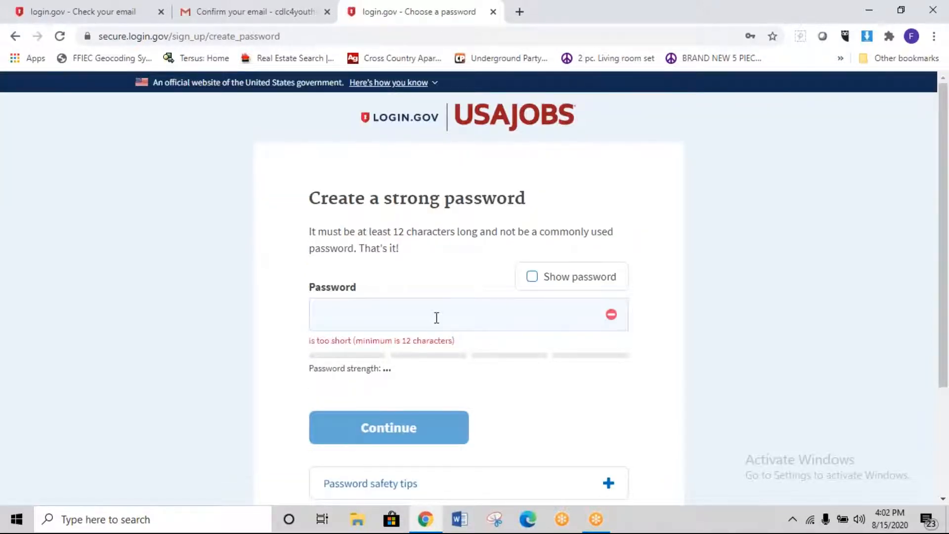
# Step: After the too-short error, enter a longer Good-strength password and submit it
pyautogui.click(437, 318)
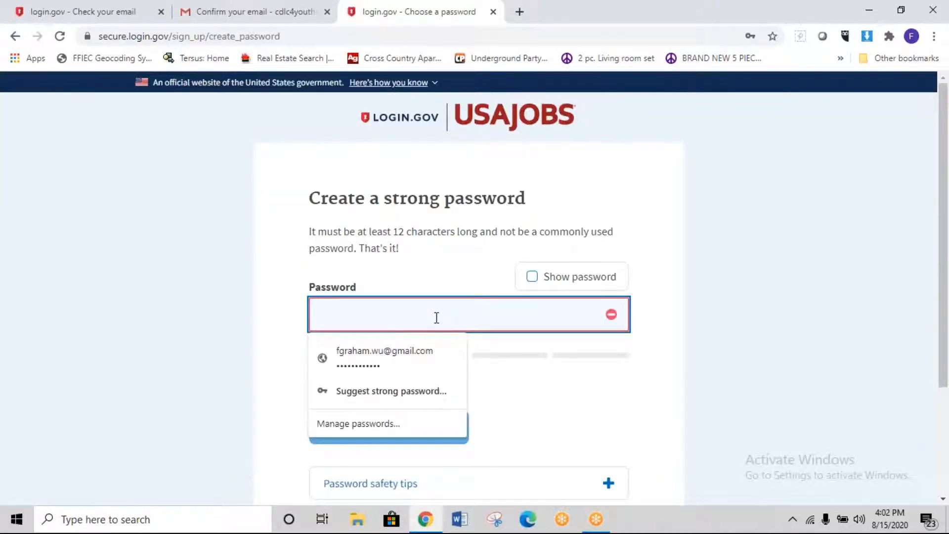
pyautogui.write('•••••••••')
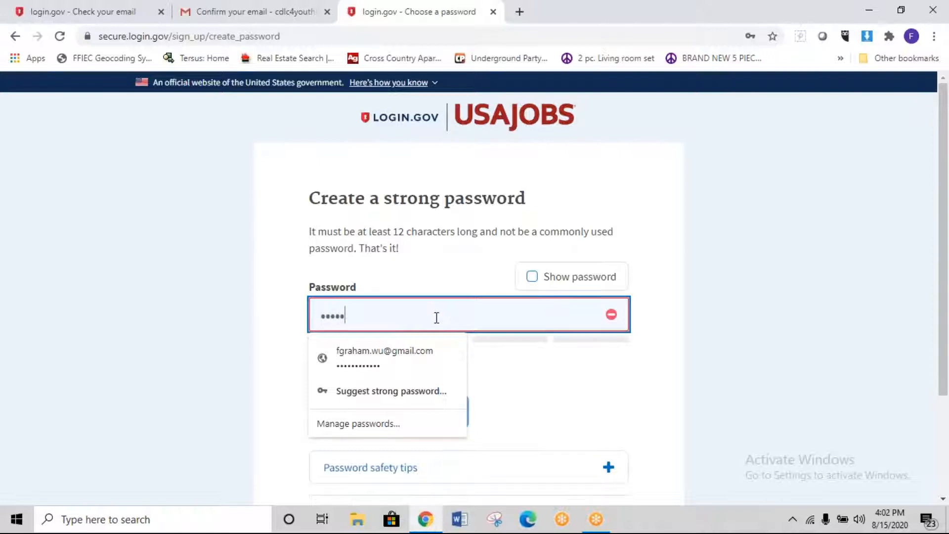
pyautogui.write('••••')
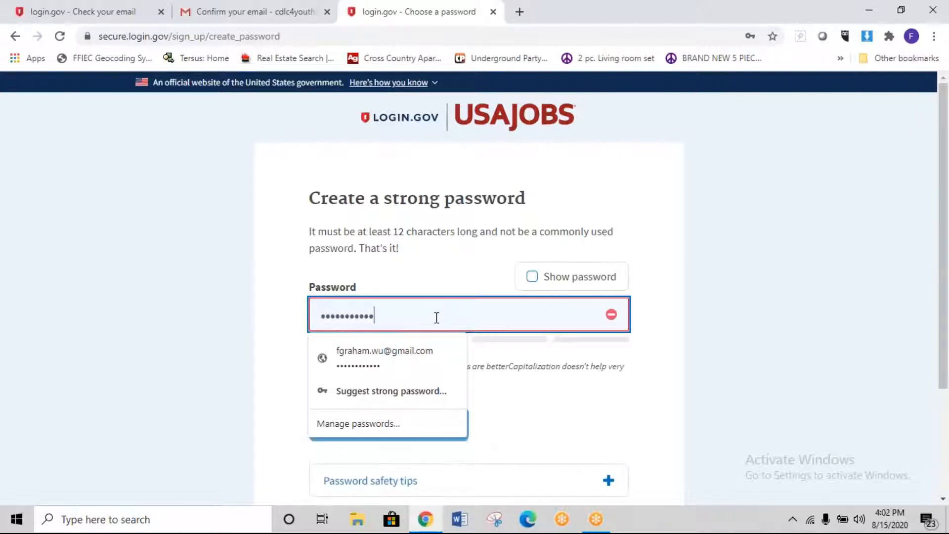
pyautogui.press('BackSpace')
pyautogui.press('BackSpace')
pyautogui.press('BackSpace')
pyautogui.press('BackSpace')
pyautogui.press('BackSpace')
pyautogui.press('BackSpace')
pyautogui.press('BackSpace')
pyautogui.press('BackSpace')
pyautogui.press('BackSpace')
pyautogui.press('BackSpace')
pyautogui.press('BackSpace')
pyautogui.press('BackSpace')
pyautogui.press('BackSpace')
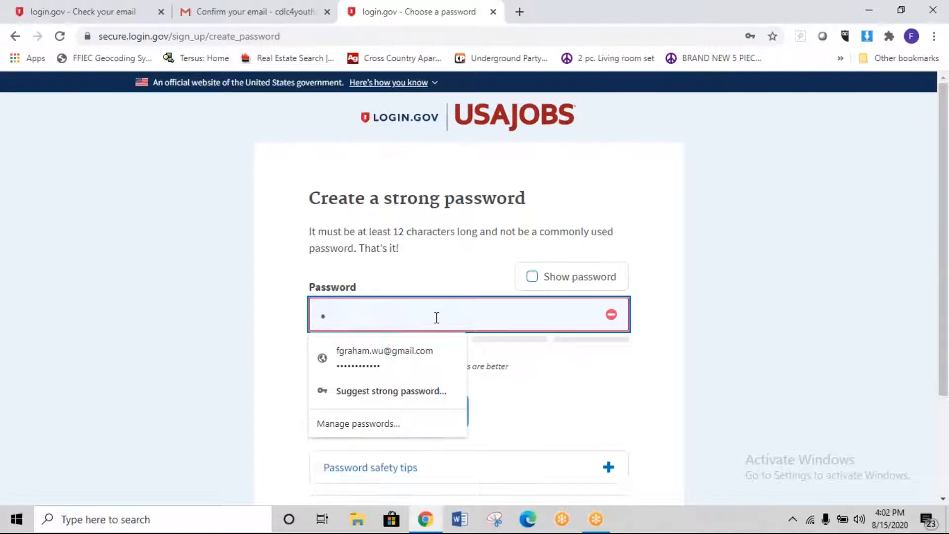
pyautogui.write('••••••••••••••')
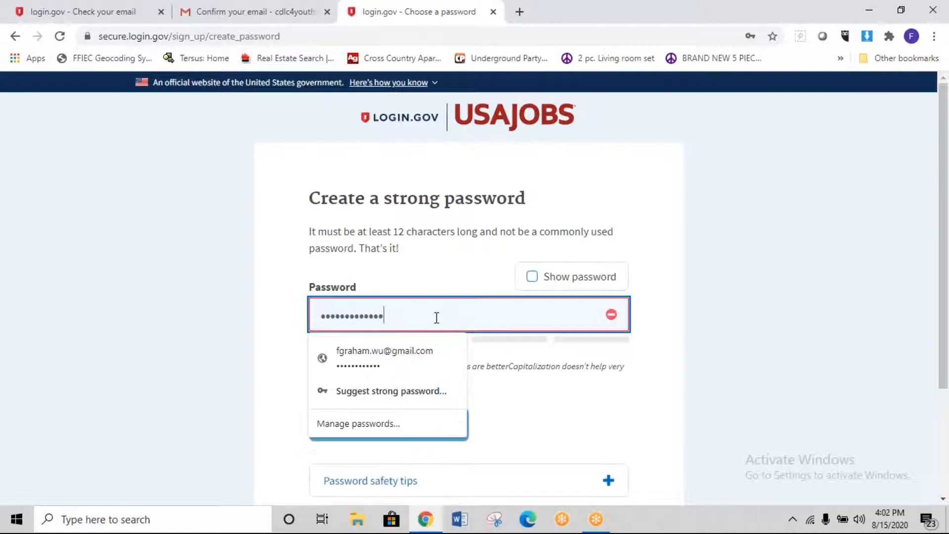
pyautogui.click(602, 376)
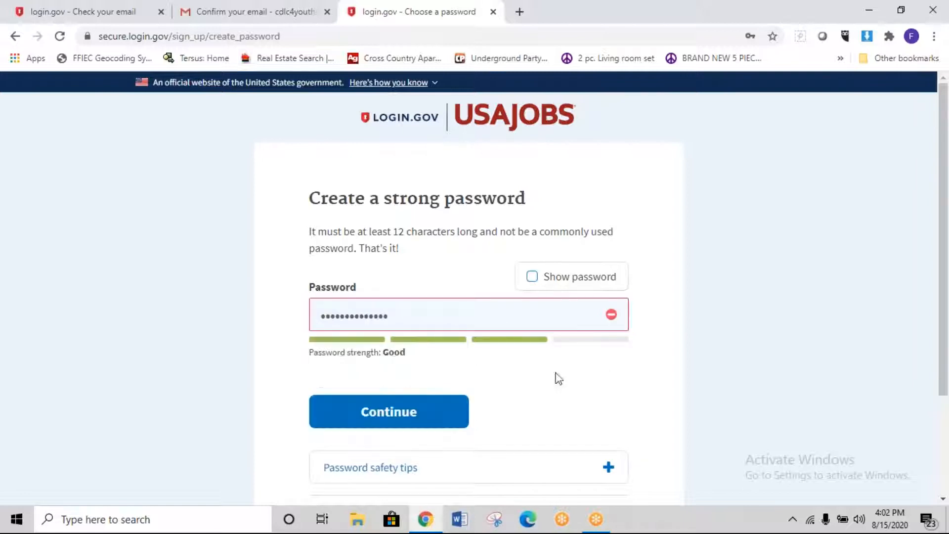
pyautogui.click(531, 277)
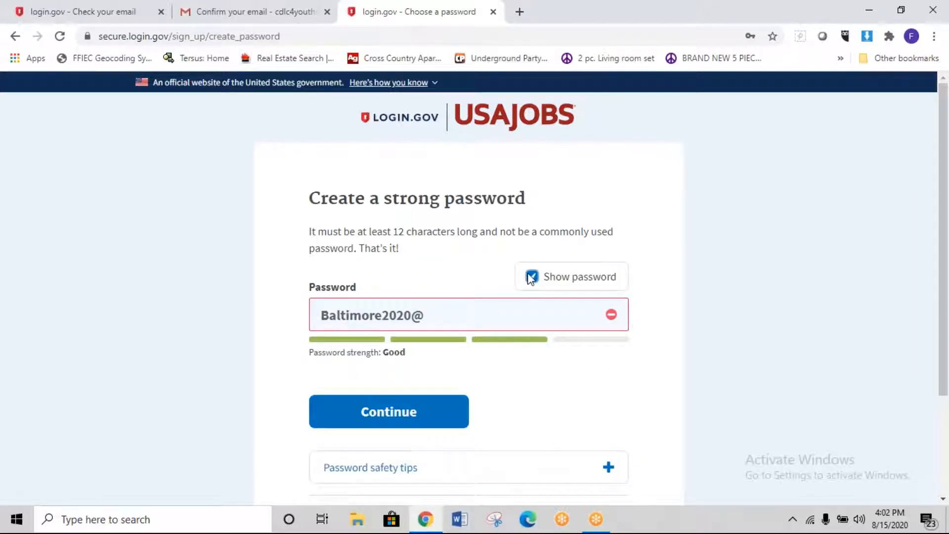
pyautogui.click(532, 277)
pyautogui.click(410, 410)
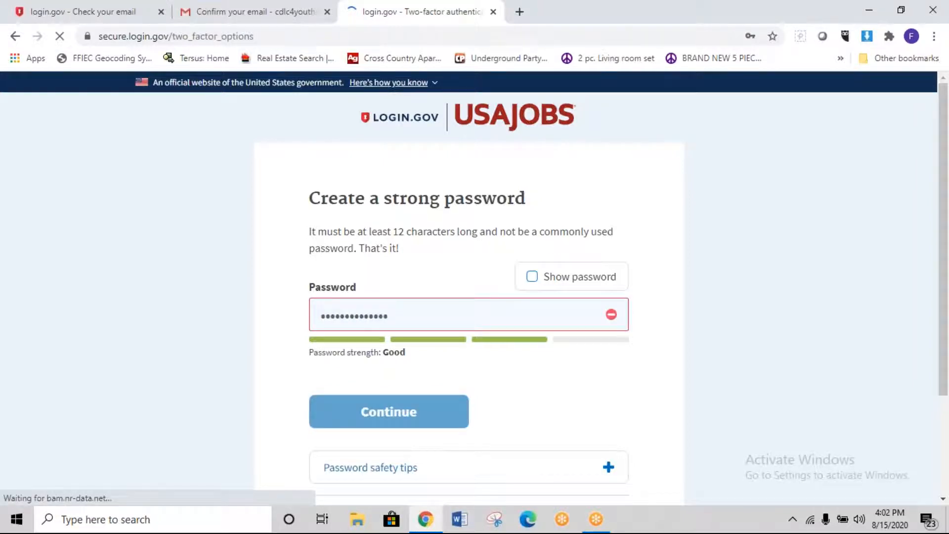
# Step: Decline Chrome's password update and pick Backup codes as the two-factor method
pyautogui.scroll(-4, 410, 327)
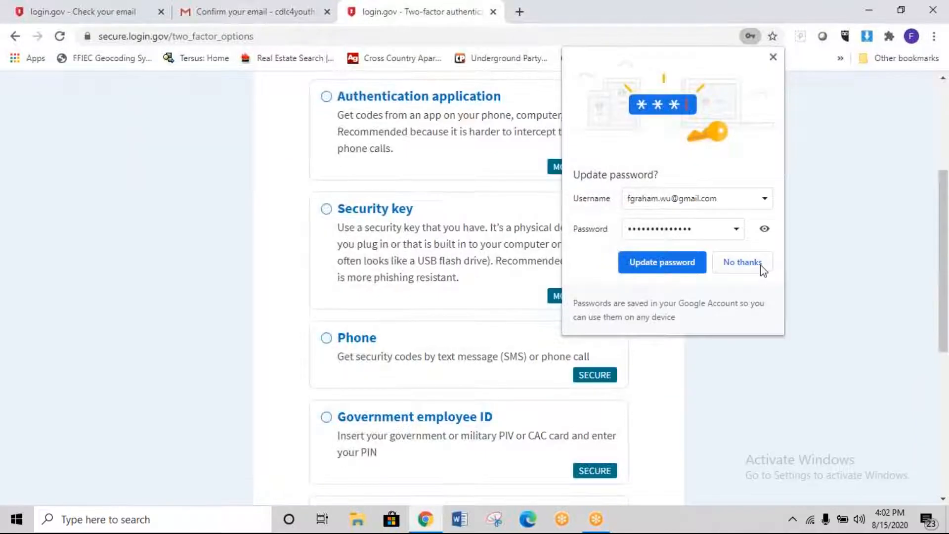
pyautogui.click(742, 262)
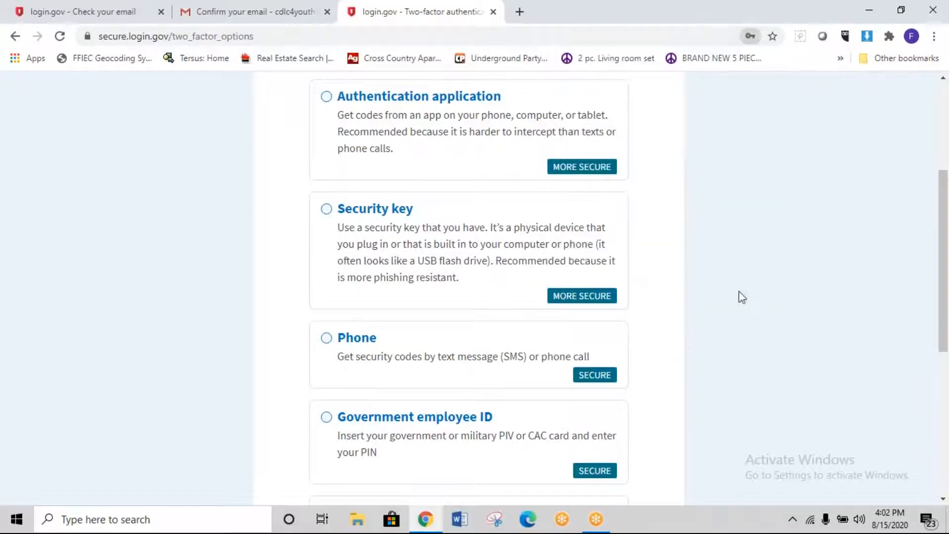
pyautogui.scroll(-4, 500, 402)
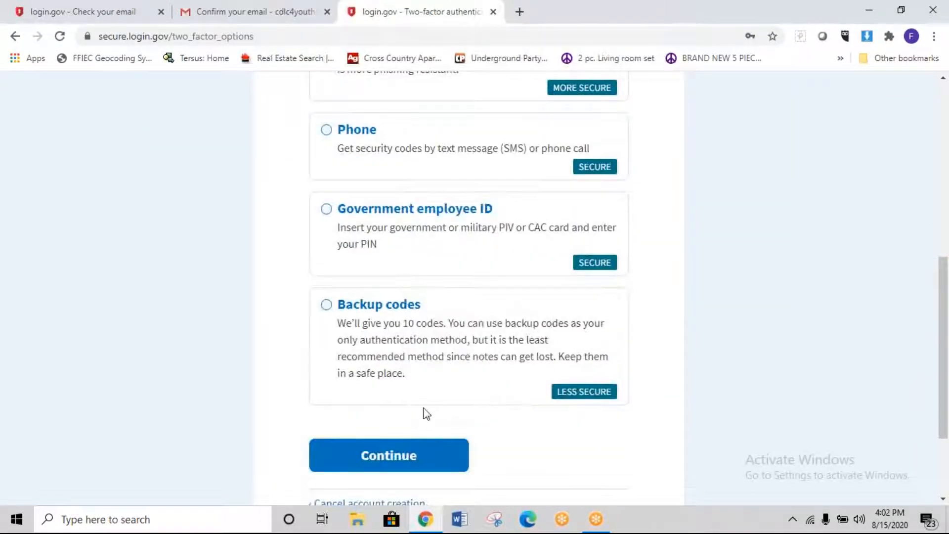
pyautogui.scroll(1, 426, 413)
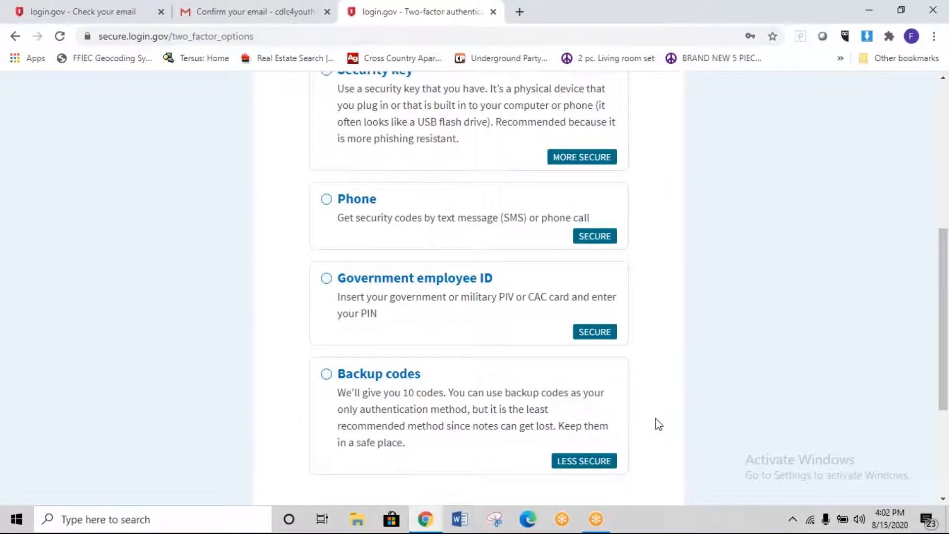
pyautogui.click(328, 375)
pyautogui.scroll(-3, 572, 428)
pyautogui.click(396, 389)
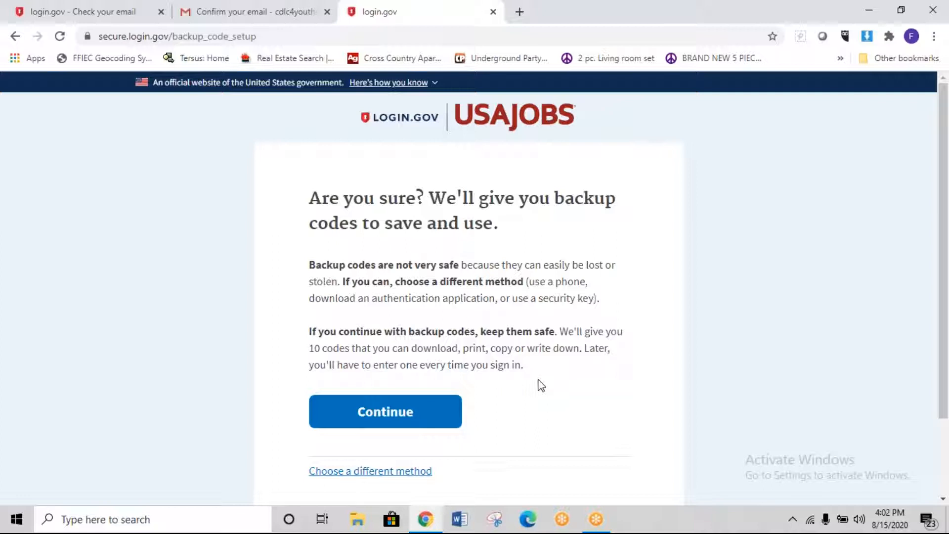
# Step: Generate and review the ten backup codes, then go back to the 'Are you sure?' page
pyautogui.click(401, 411)
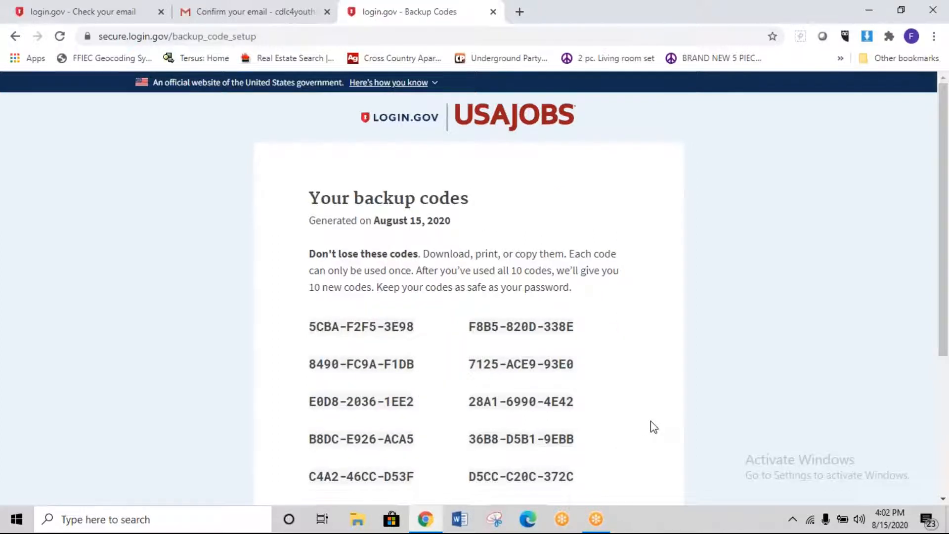
pyautogui.scroll(-5, 651, 420)
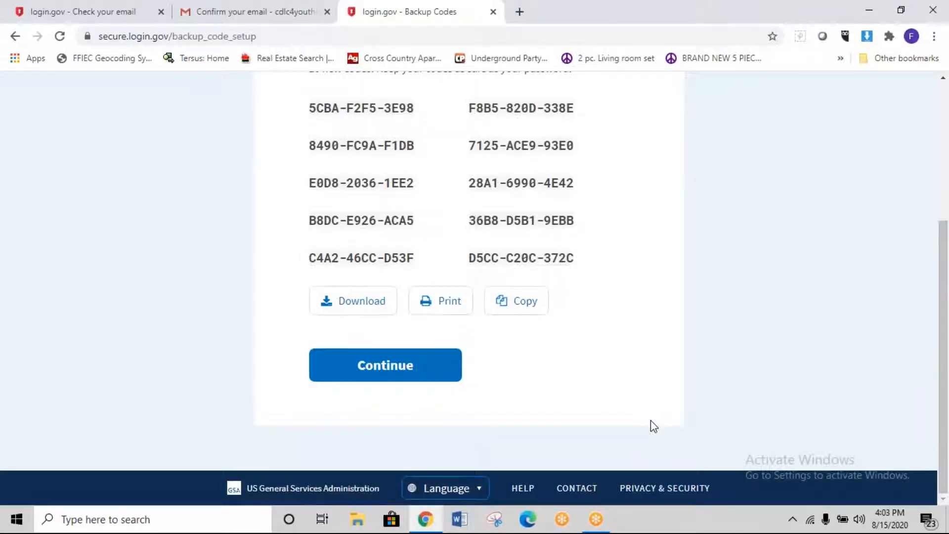
pyautogui.scroll(1, 651, 420)
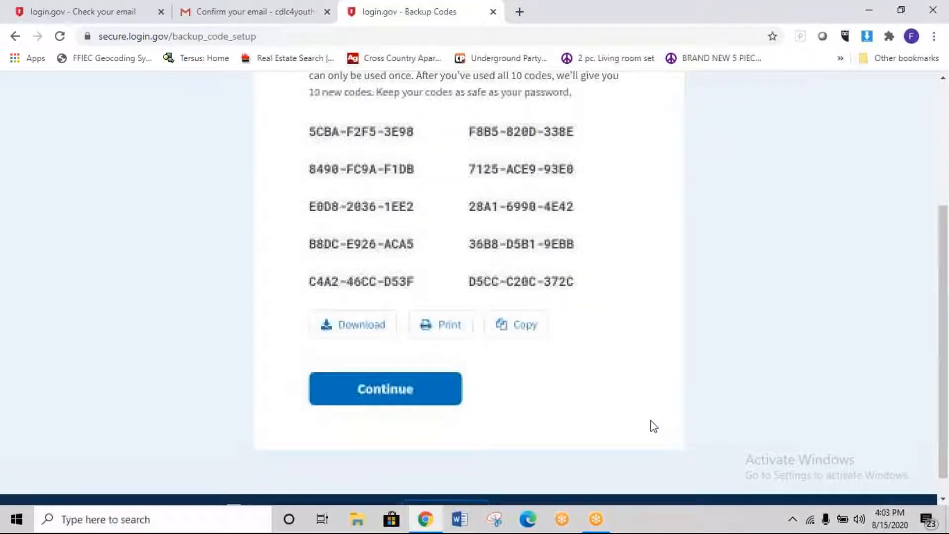
pyautogui.scroll(-1, 583, 416)
pyautogui.scroll(9, 517, 404)
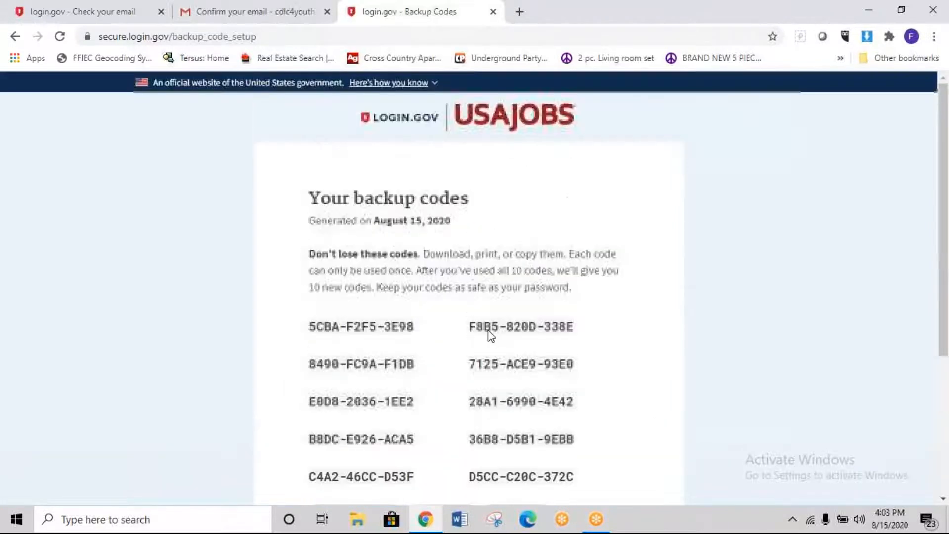
pyautogui.click(15, 36)
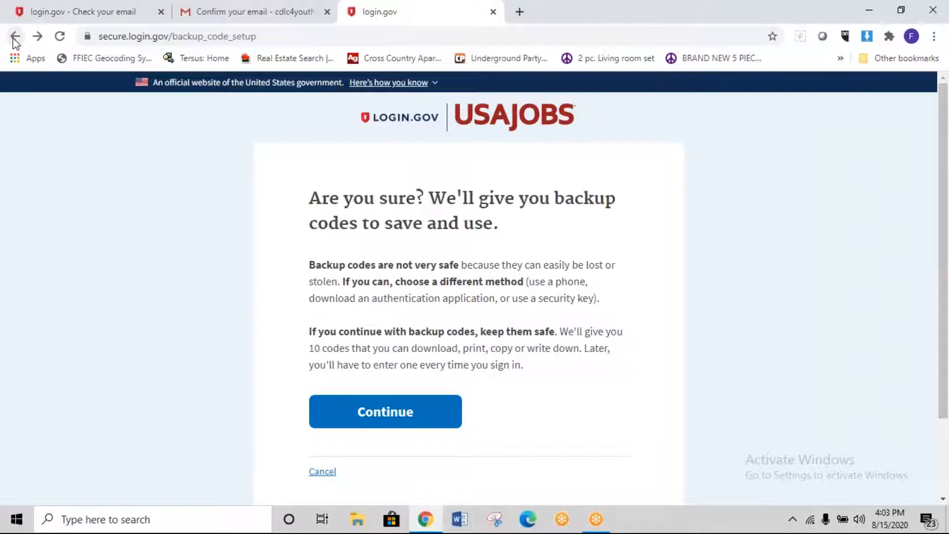
pyautogui.click(325, 474)
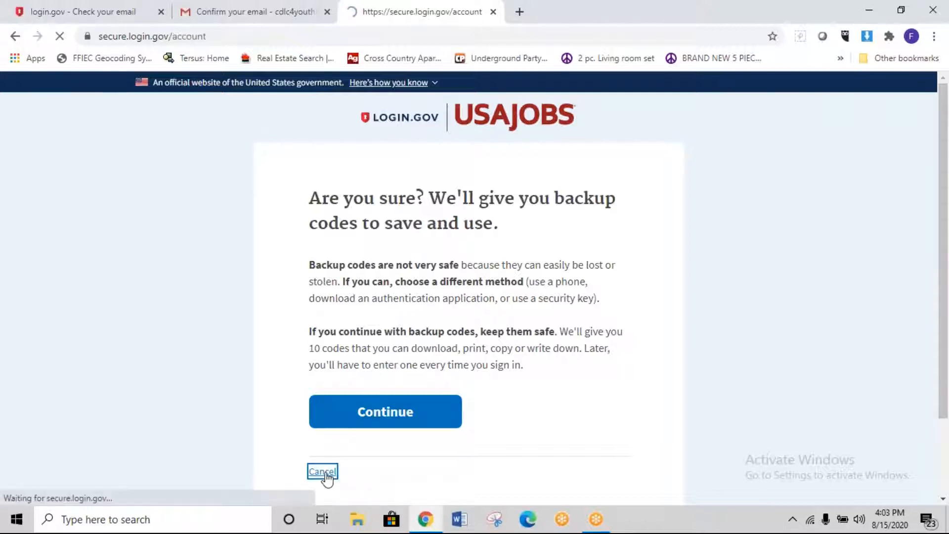
pyautogui.scroll(-5, 544, 401)
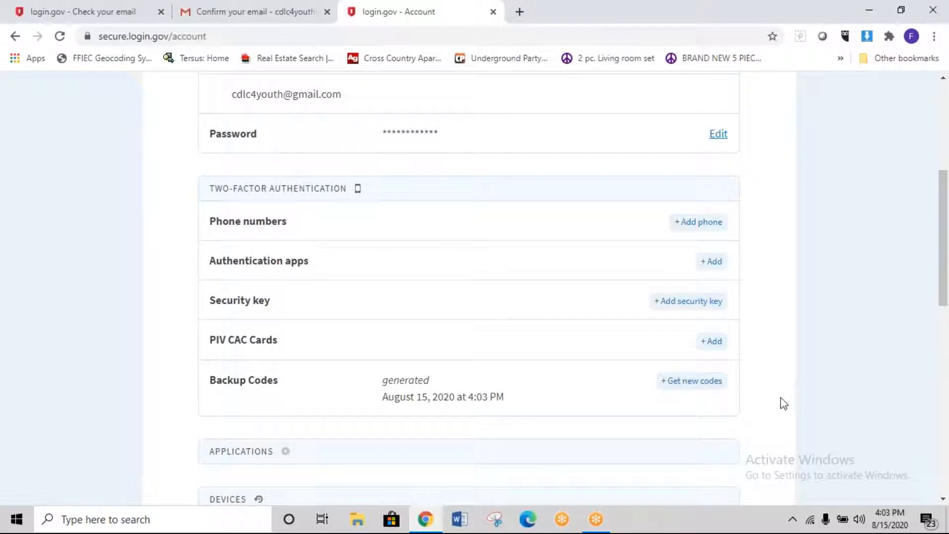
pyautogui.scroll(-12, 781, 403)
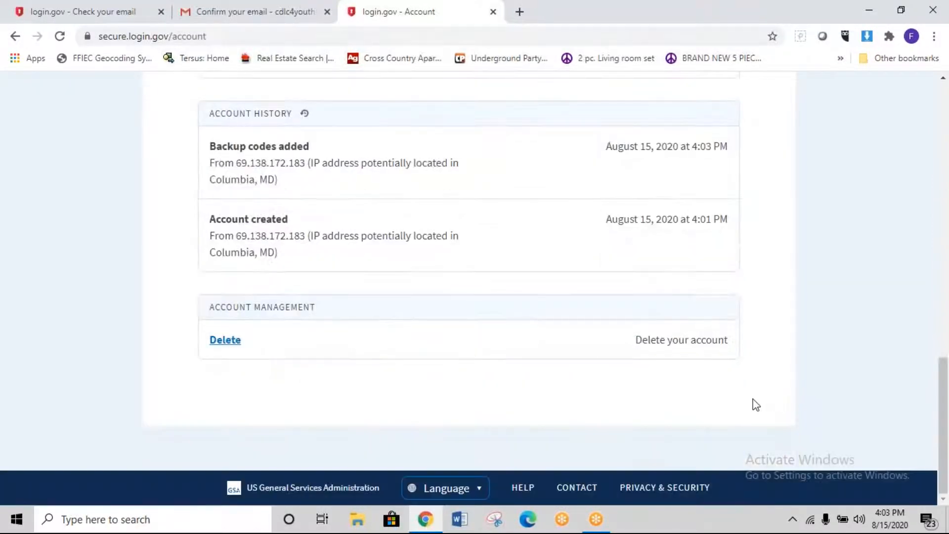
pyautogui.scroll(12, 720, 374)
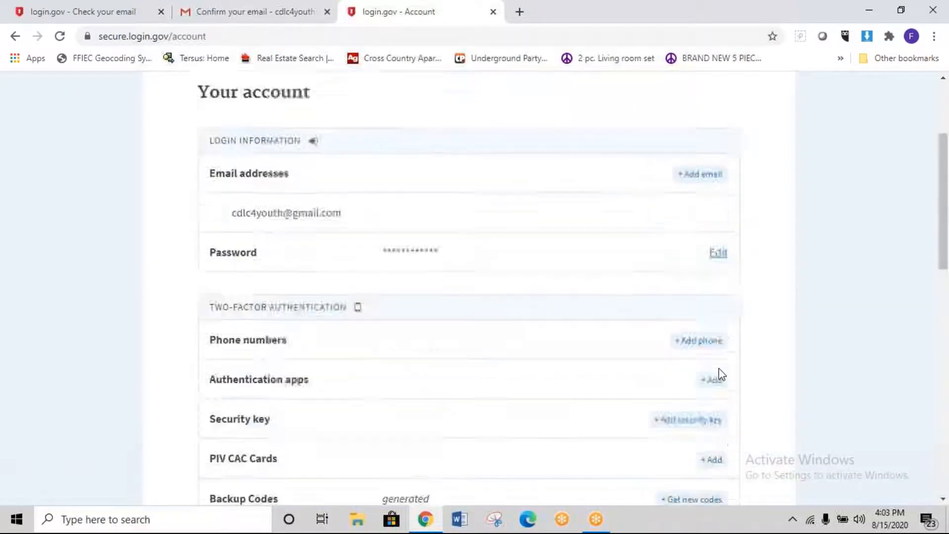
pyautogui.scroll(3, 719, 371)
pyautogui.scroll(-5, 719, 373)
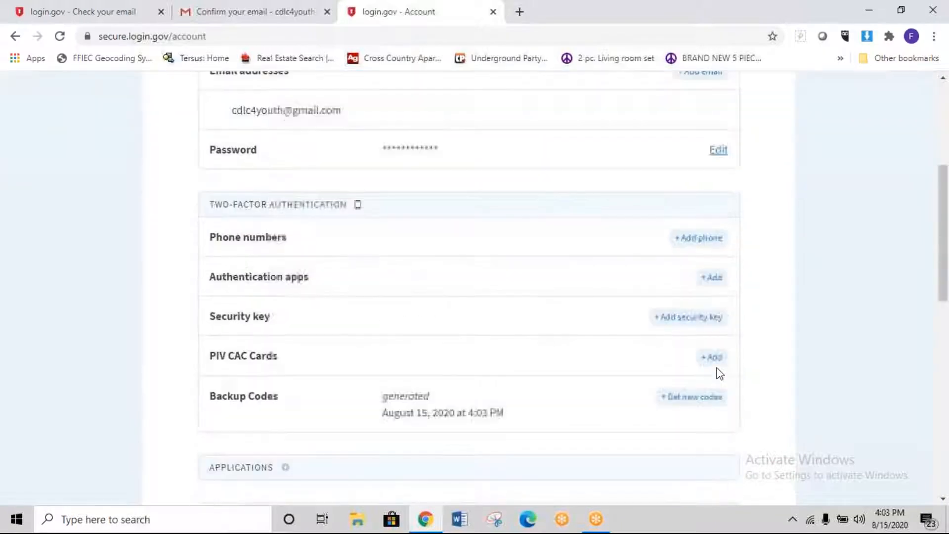
# Step: Add the applicant's phone number with Text message (SMS) and request a security code
pyautogui.click(712, 233)
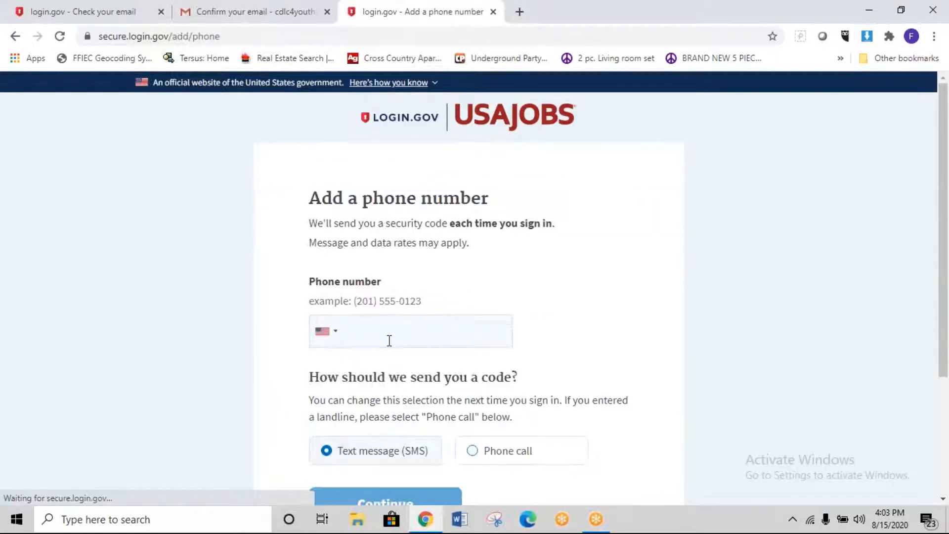
pyautogui.click(388, 334)
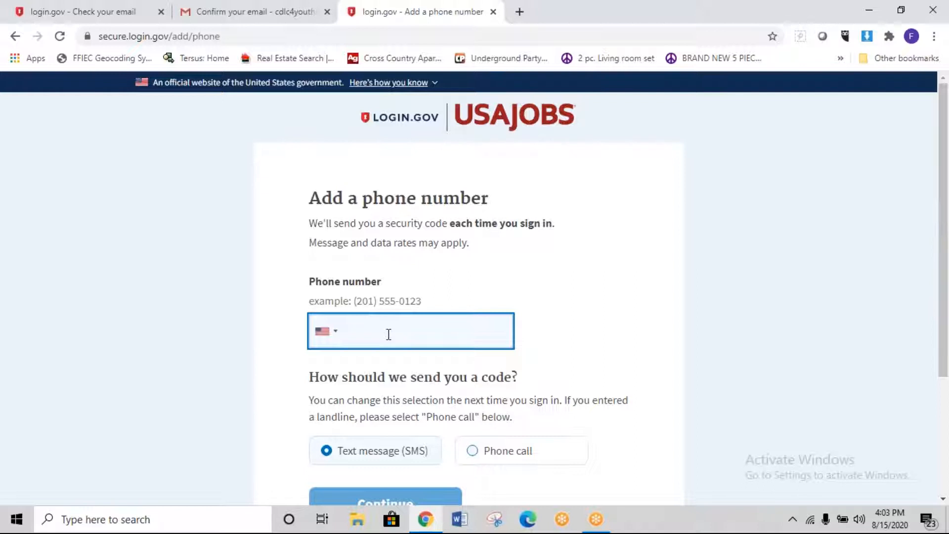
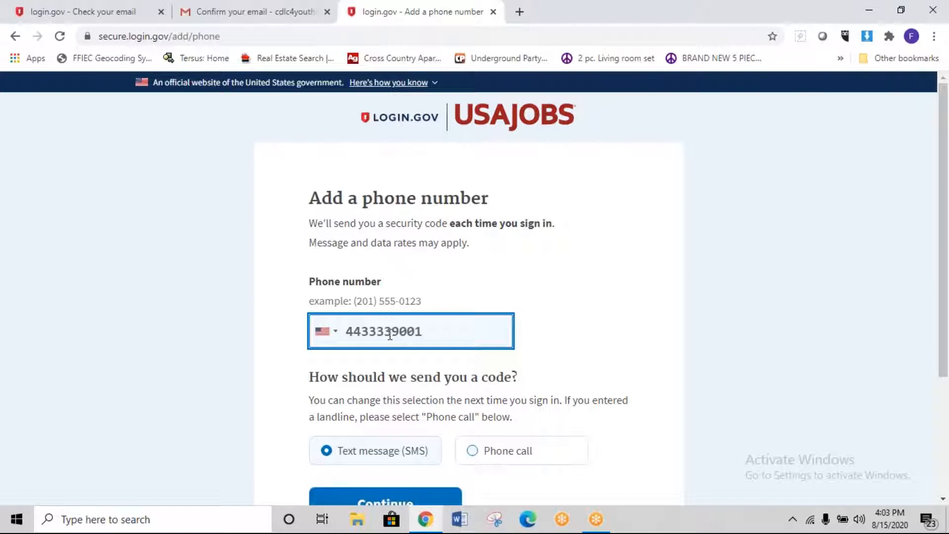
pyautogui.scroll(-3, 420, 398)
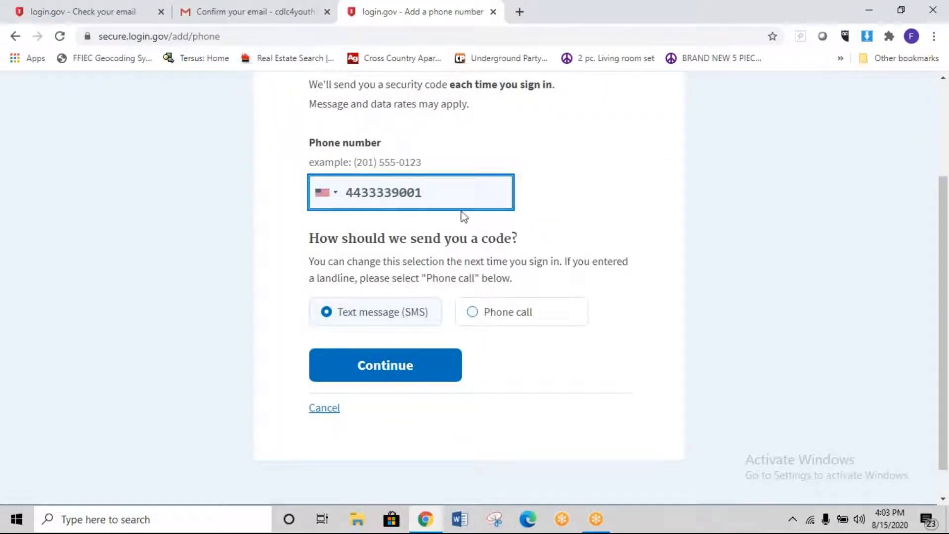
pyautogui.click(395, 374)
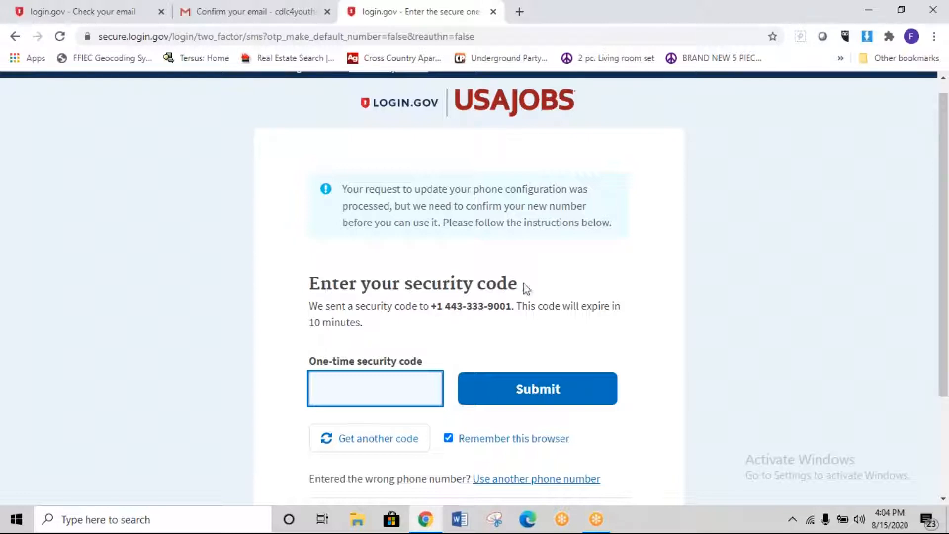
# Step: Cancel the security code entry to return to the login.gov account page
pyautogui.scroll(-3, 520, 292)
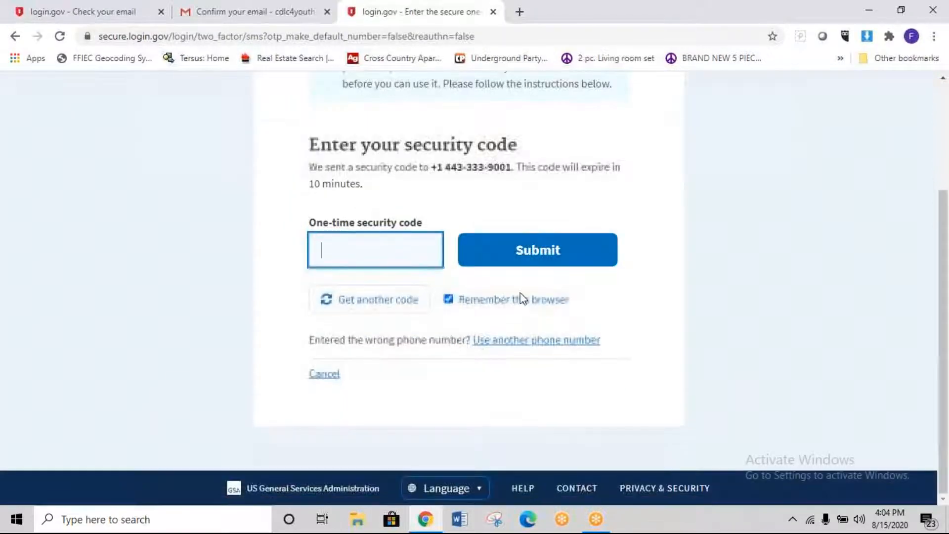
pyautogui.scroll(1, 399, 207)
pyautogui.click(324, 389)
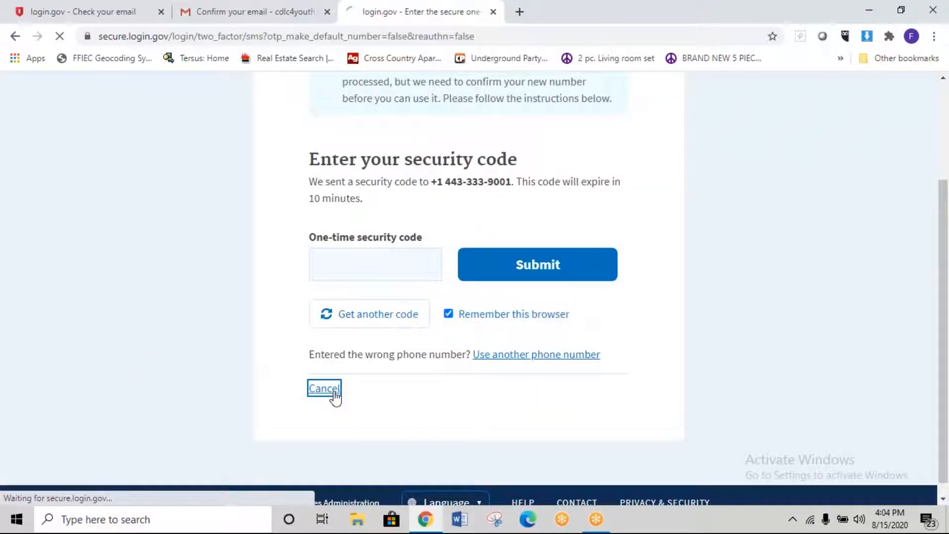
pyautogui.scroll(-5, 350, 388)
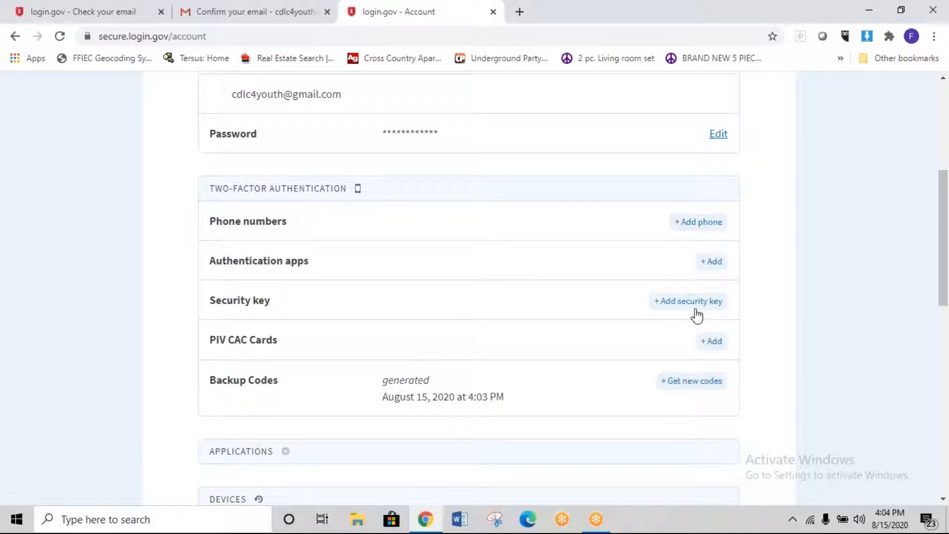
# Step: Abandon security-key setup, then ask for a new set of backup codes
pyautogui.click(669, 303)
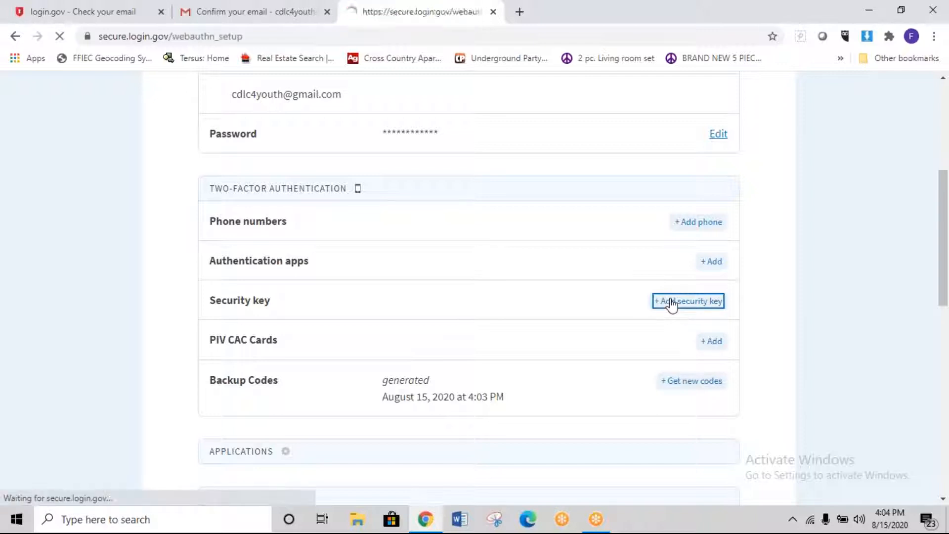
pyautogui.scroll(-1, 799, 335)
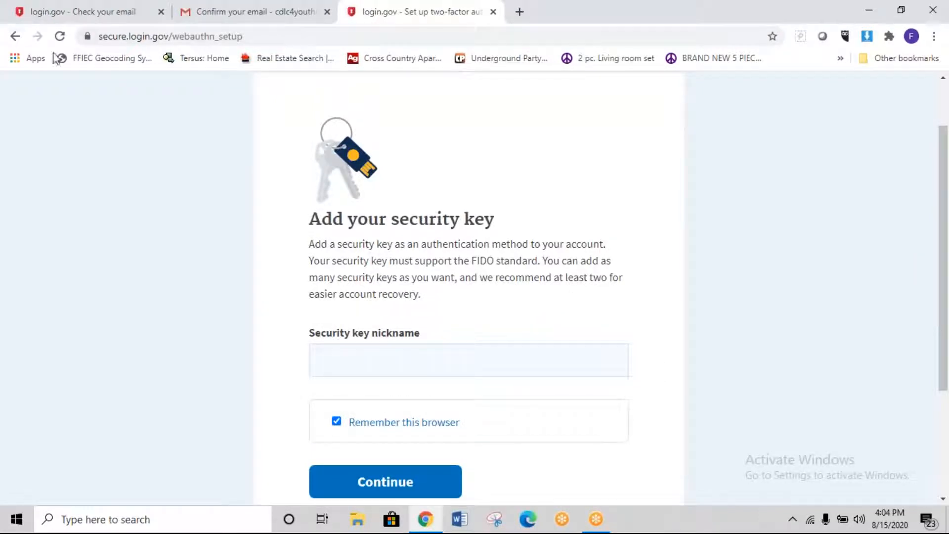
pyautogui.scroll(-3, 313, 290)
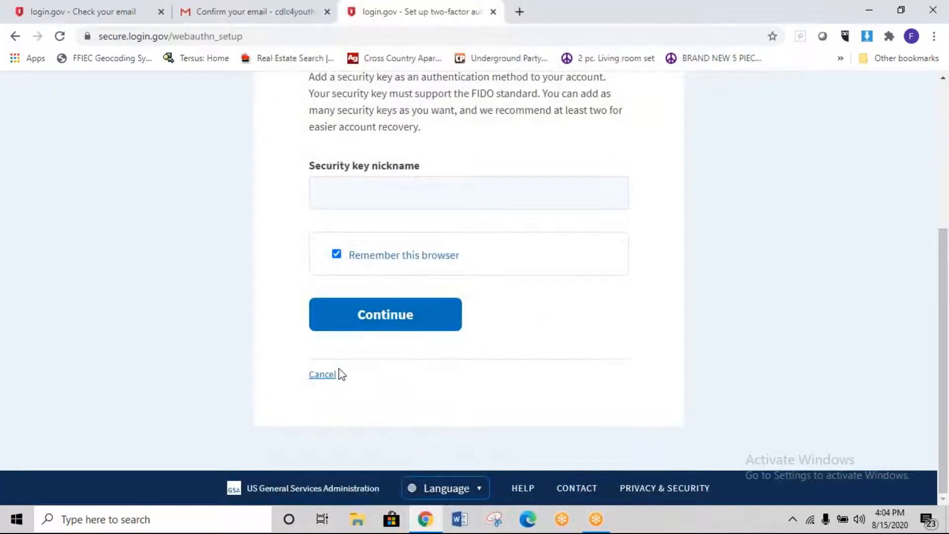
pyautogui.click(322, 376)
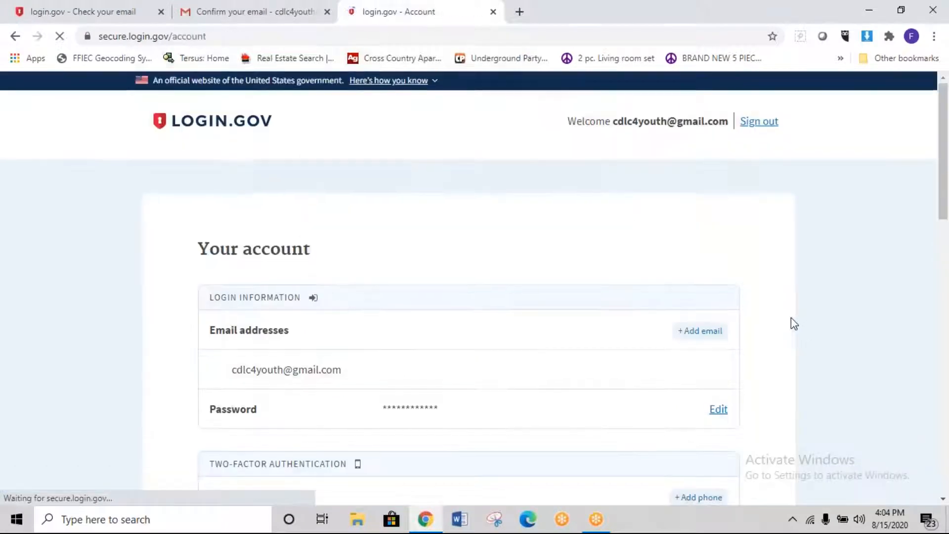
pyautogui.scroll(-6, 741, 329)
pyautogui.click(680, 315)
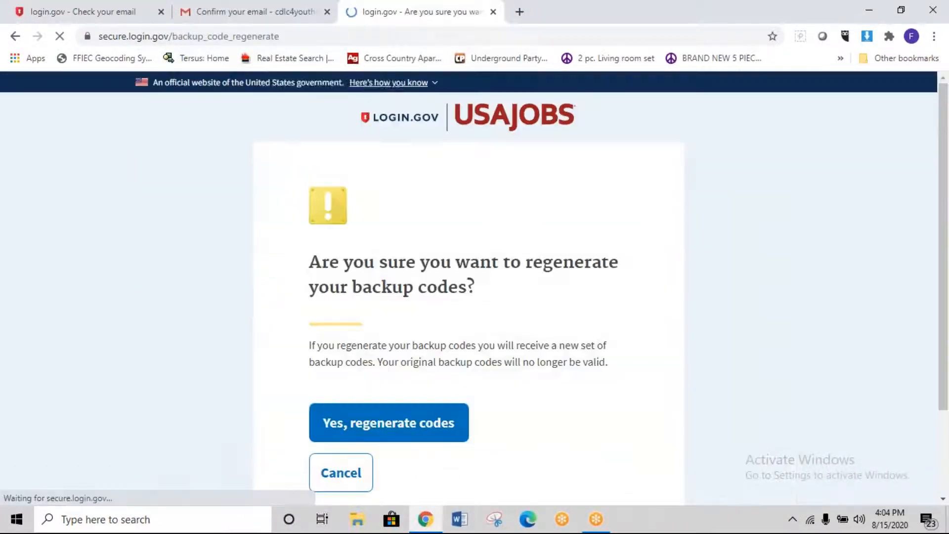
# Step: Regenerate ten new login.gov backup codes, download them as backup_codes.txt, and copy them
pyautogui.scroll(-2, 746, 341)
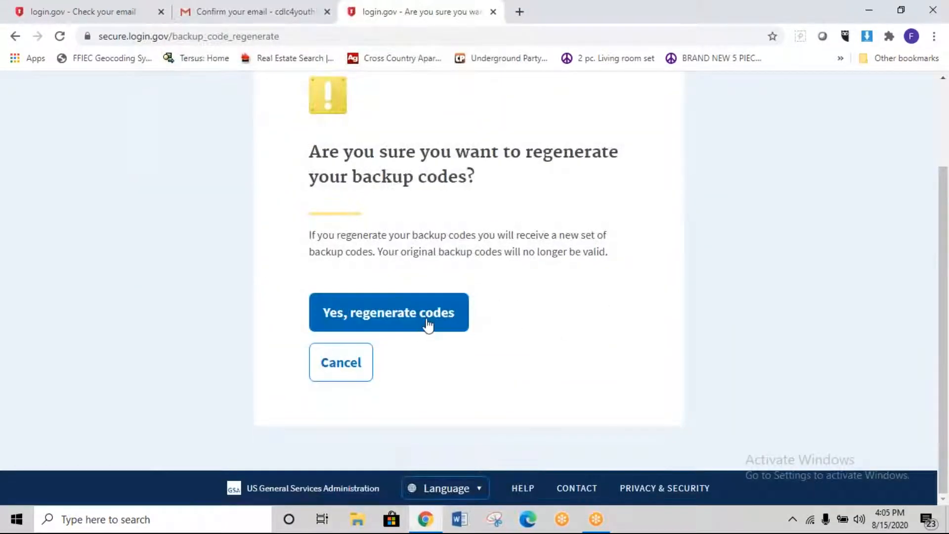
pyautogui.click(428, 326)
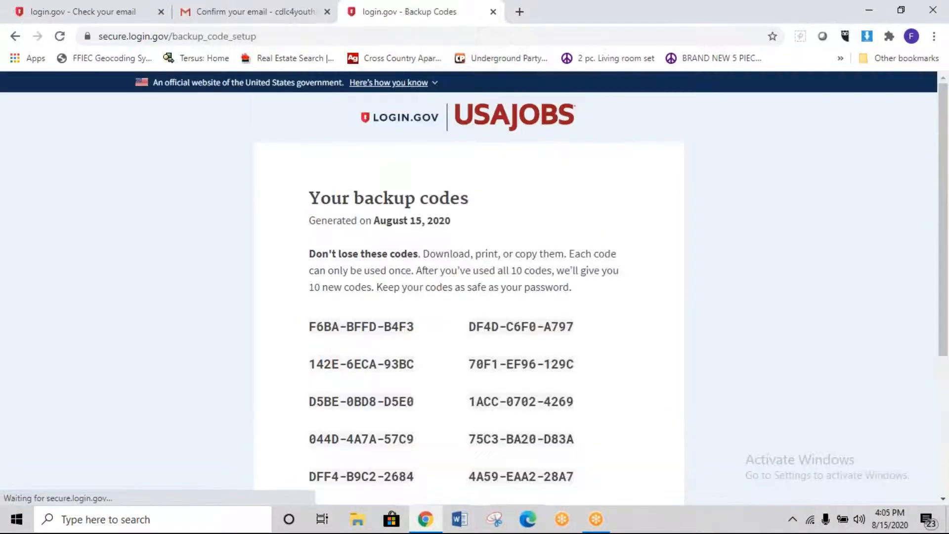
pyautogui.scroll(-4, 625, 329)
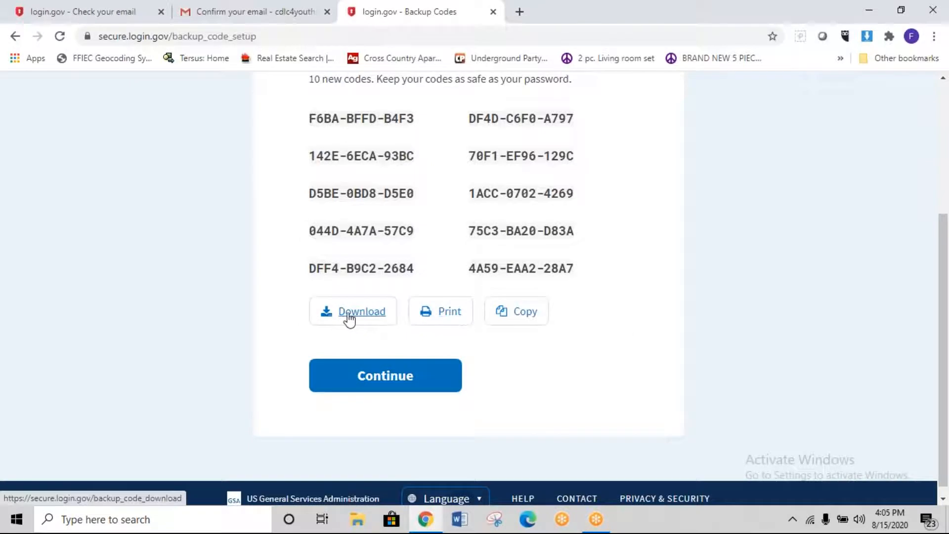
pyautogui.click(349, 319)
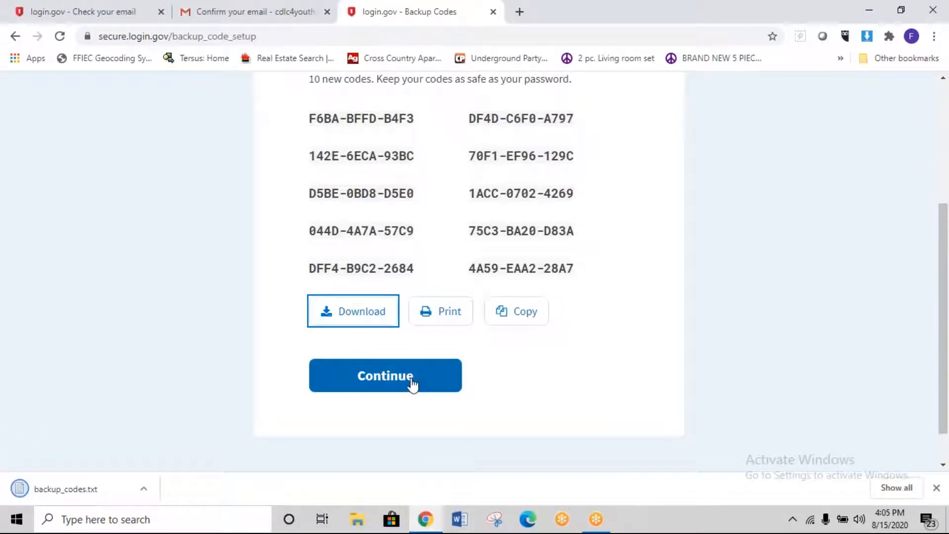
pyautogui.moveTo(597, 271); pyautogui.dragTo(474, 268)
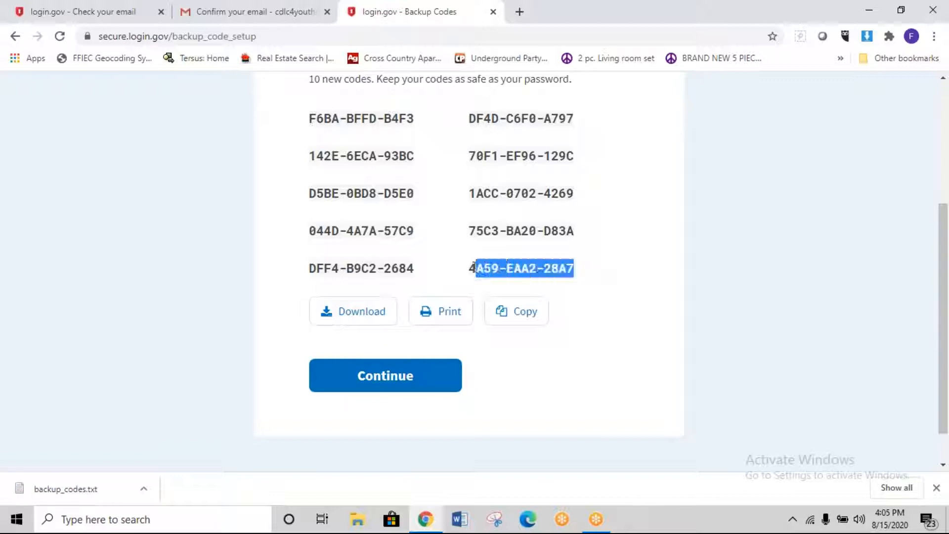
pyautogui.click(510, 313)
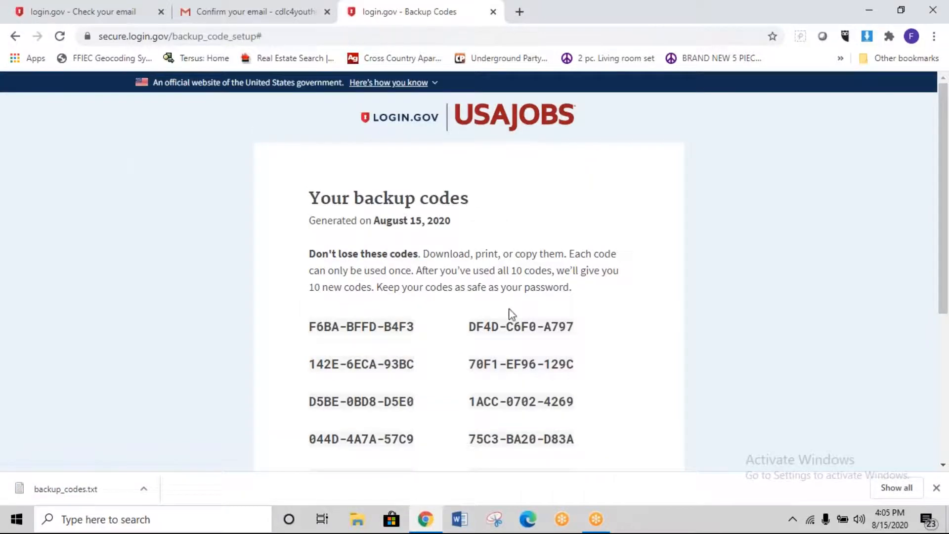
# Step: Paste the ten backup codes into a new blank Word document, then go back to Chrome
pyautogui.click(460, 527)
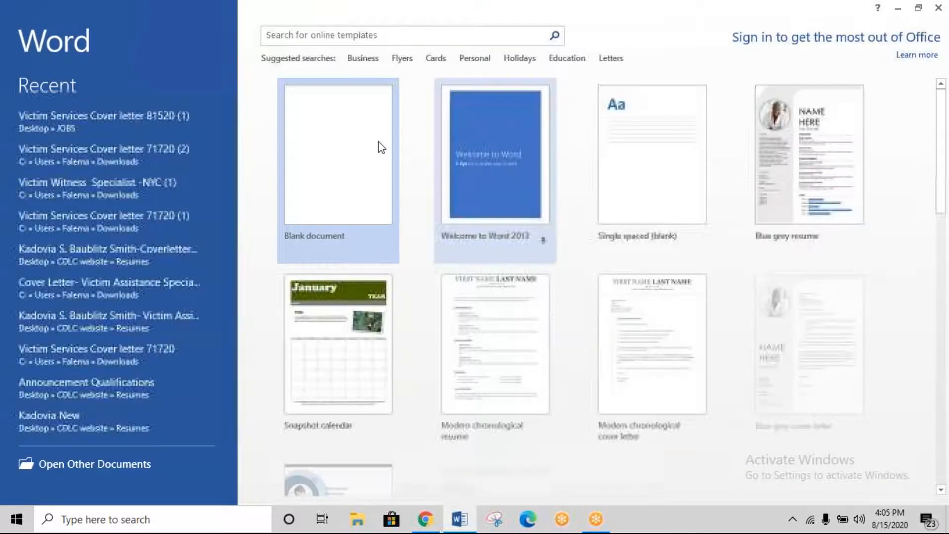
pyautogui.click(307, 211)
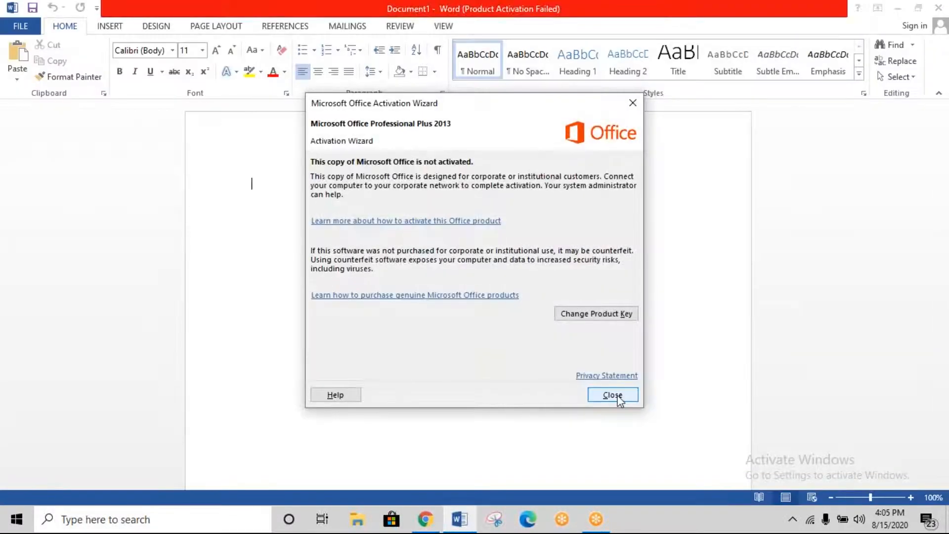
pyautogui.click(618, 397)
pyautogui.rightClick(277, 215)
pyautogui.click(308, 276)
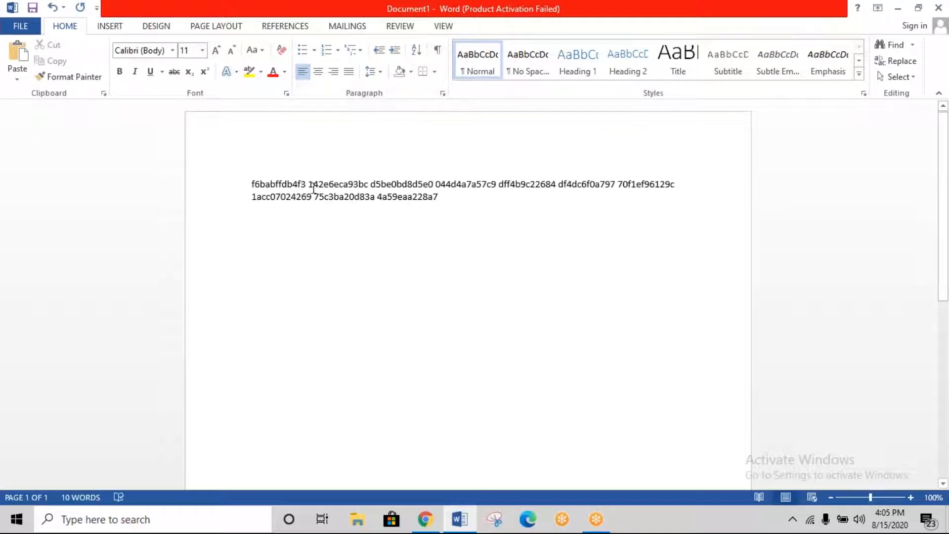
pyautogui.click(437, 523)
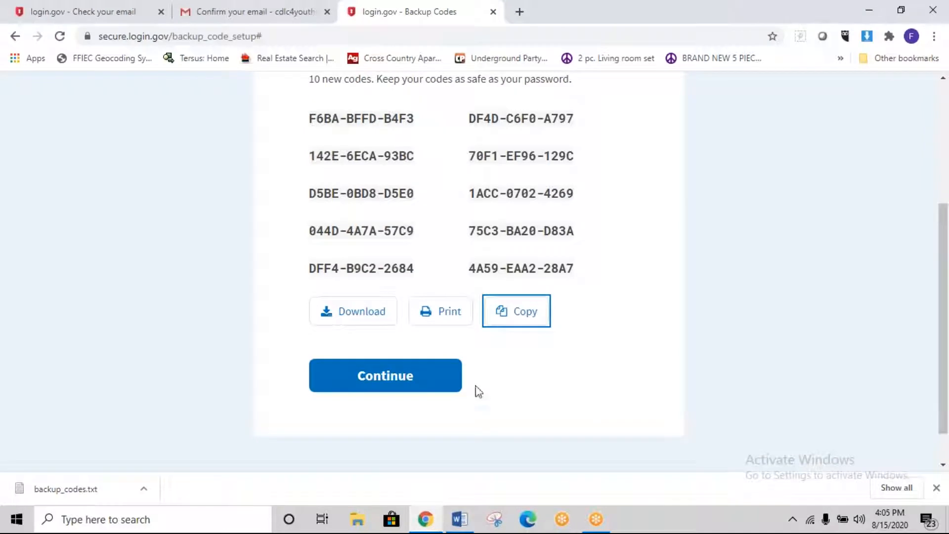
# Step: Finish login.gov setup with the saved backup codes and agree to share the email with USAJOBS
pyautogui.click(405, 369)
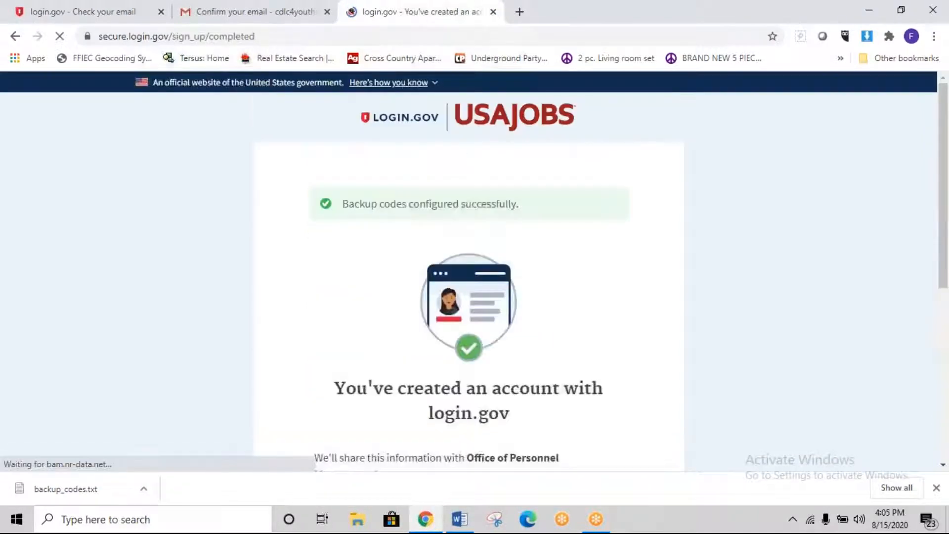
pyautogui.scroll(-4, 541, 309)
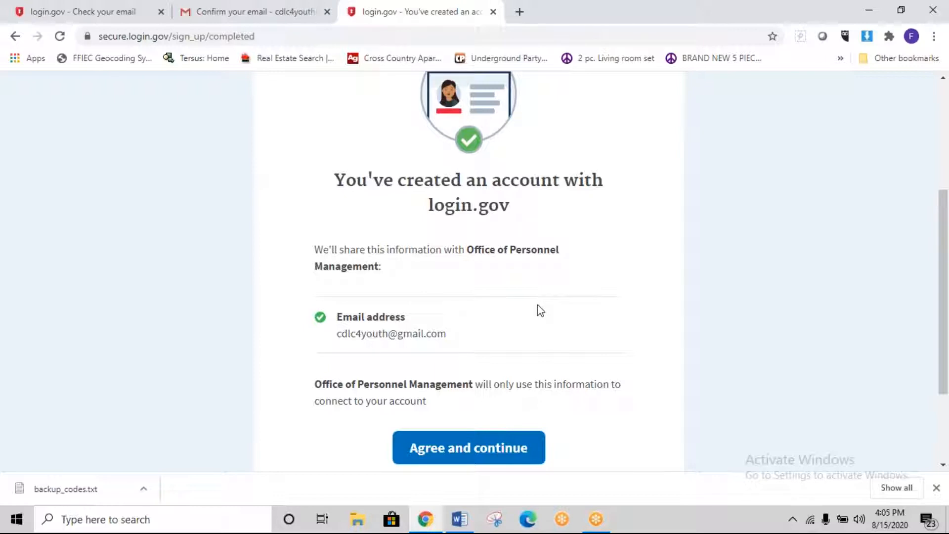
pyautogui.scroll(-3, 539, 310)
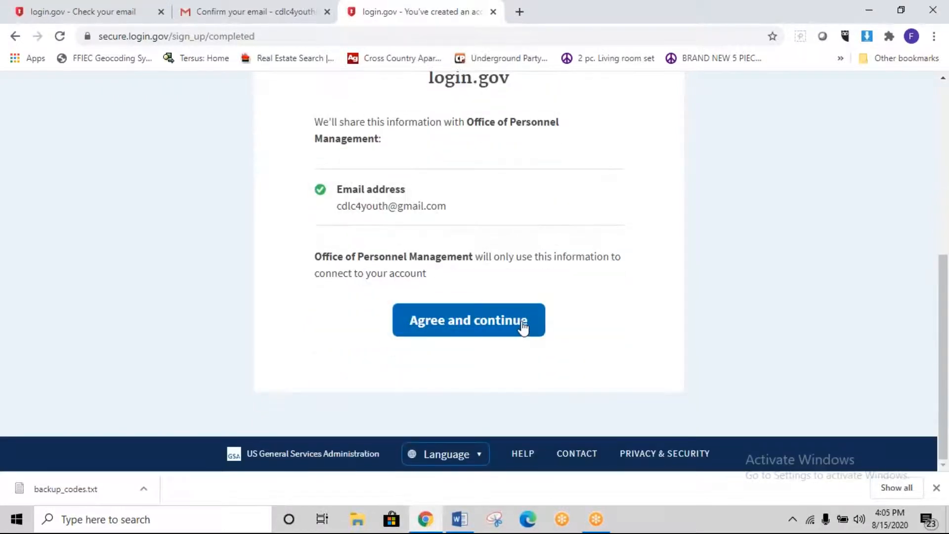
pyautogui.click(523, 331)
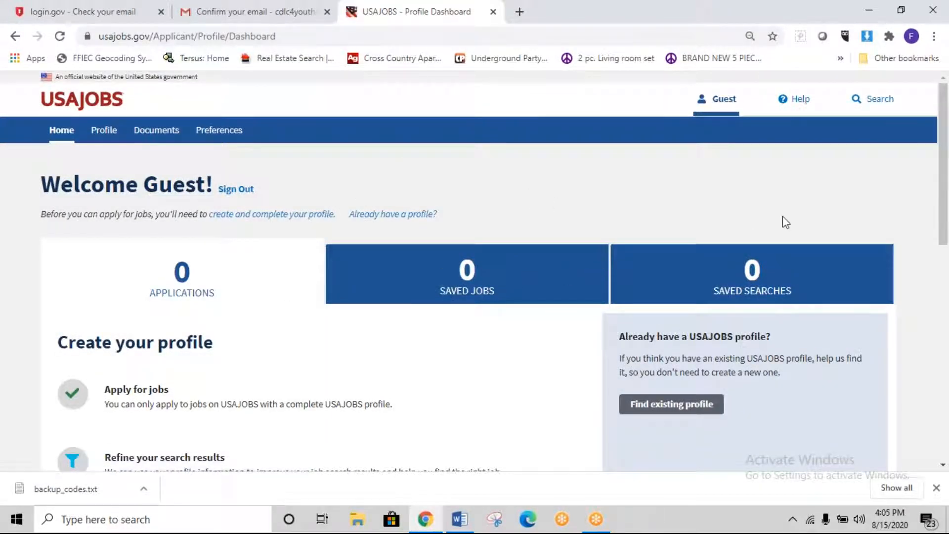
# Step: Open the Guest Profile Dashboard and begin Create Profile
pyautogui.click(729, 101)
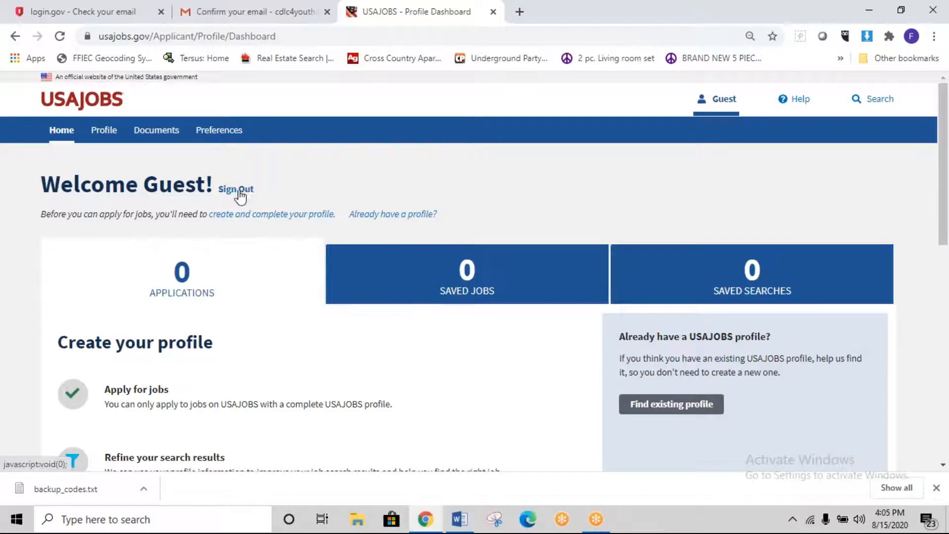
pyautogui.scroll(-3, 439, 199)
pyautogui.scroll(3, 439, 199)
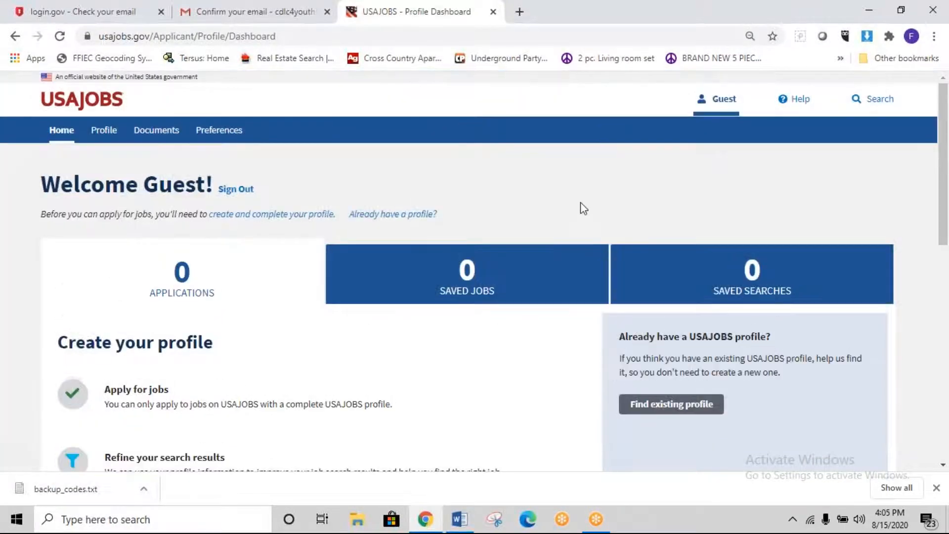
pyautogui.scroll(-10, 449, 229)
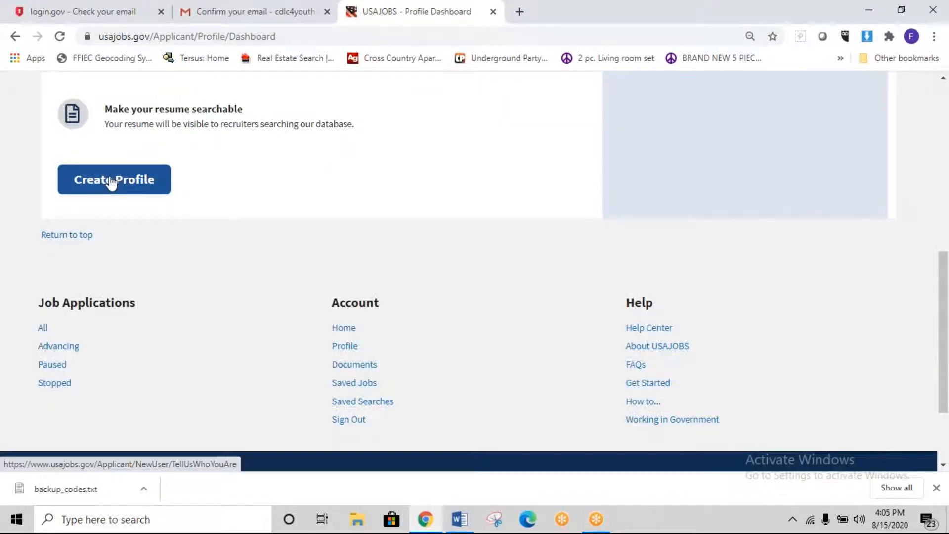
pyautogui.click(112, 180)
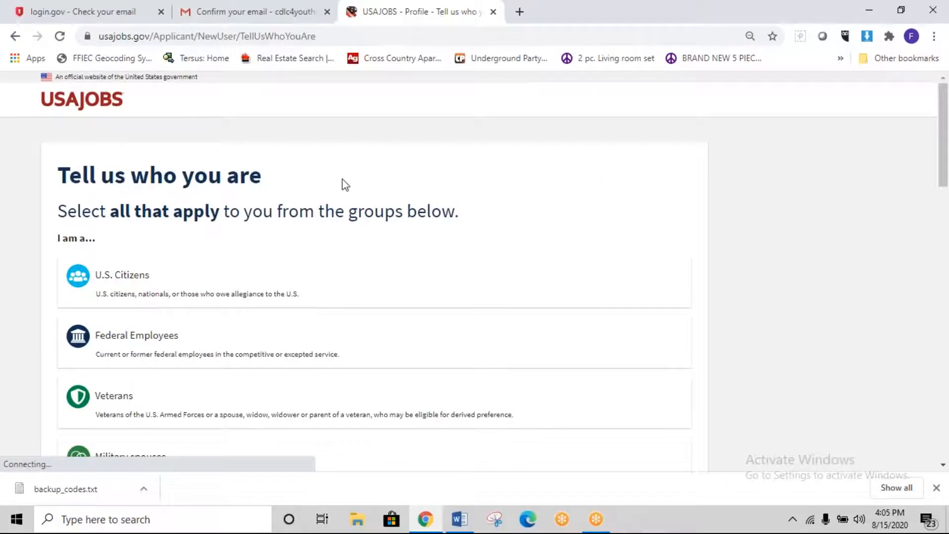
# Step: Select the U.S. Citizens card as your applicant group
pyautogui.scroll(-4, 343, 185)
pyautogui.scroll(3, 345, 185)
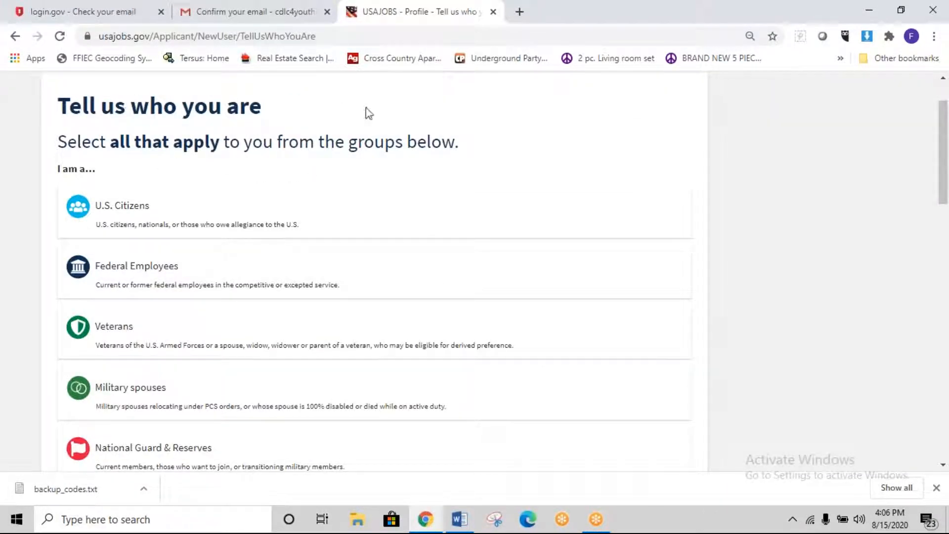
pyautogui.click(107, 207)
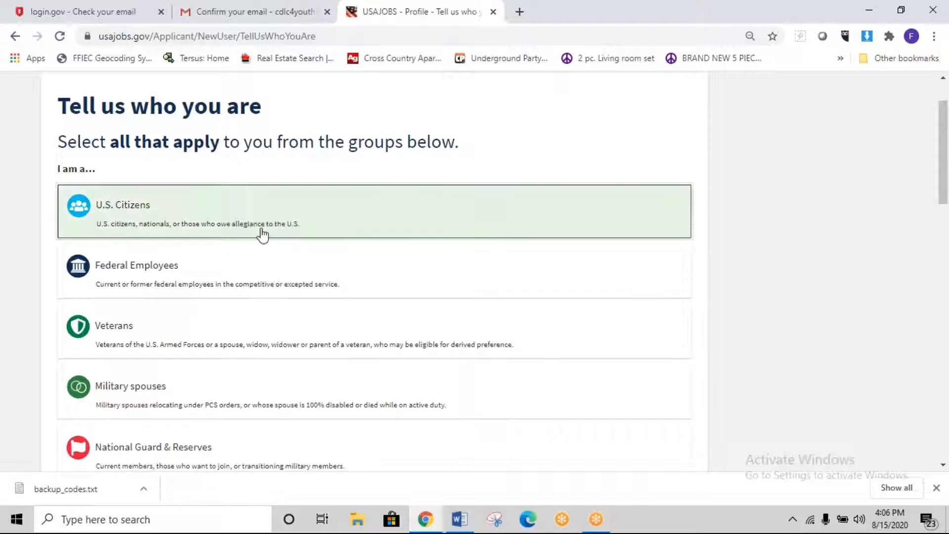
pyautogui.scroll(-2, 267, 235)
pyautogui.scroll(-4, 276, 234)
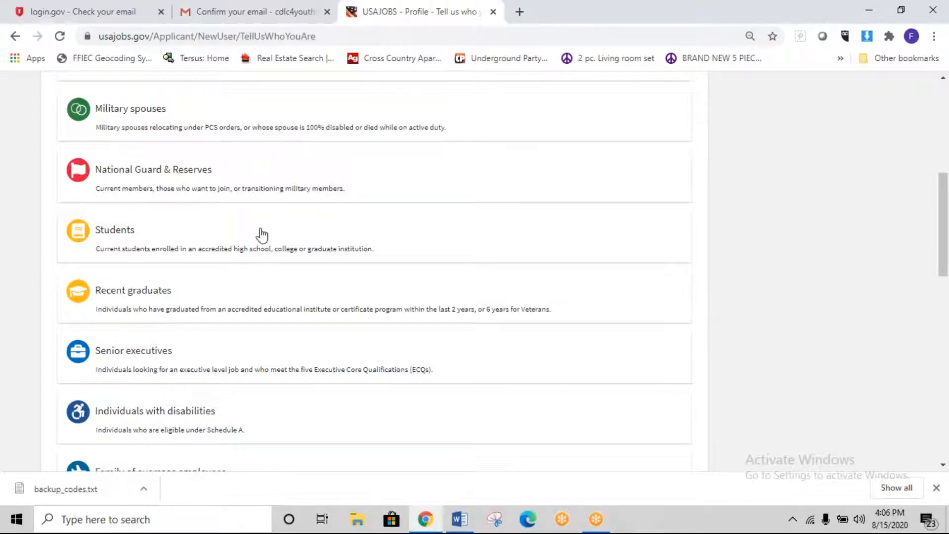
# Step: Submit U.S. Citizens as the only group and confirm it on 'Is this you?'
pyautogui.scroll(-3, 328, 236)
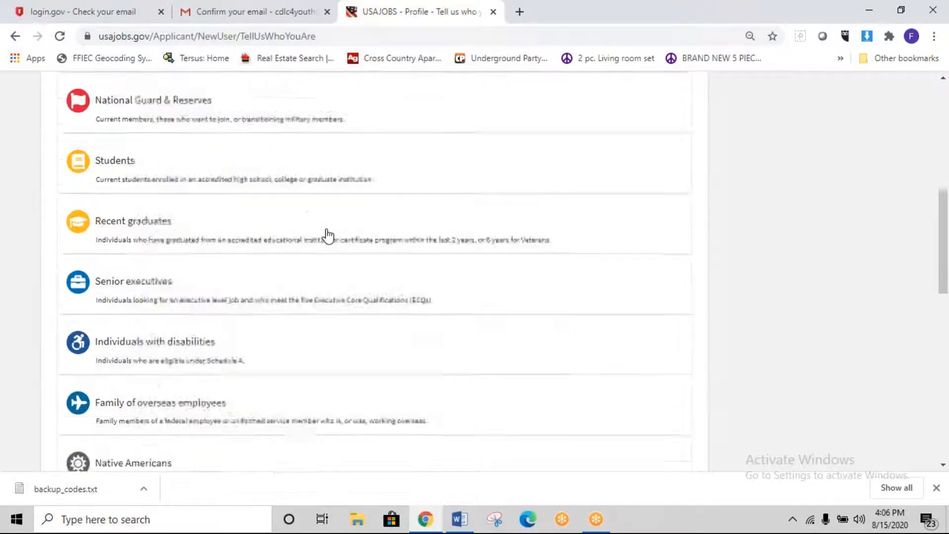
pyautogui.scroll(-4, 328, 235)
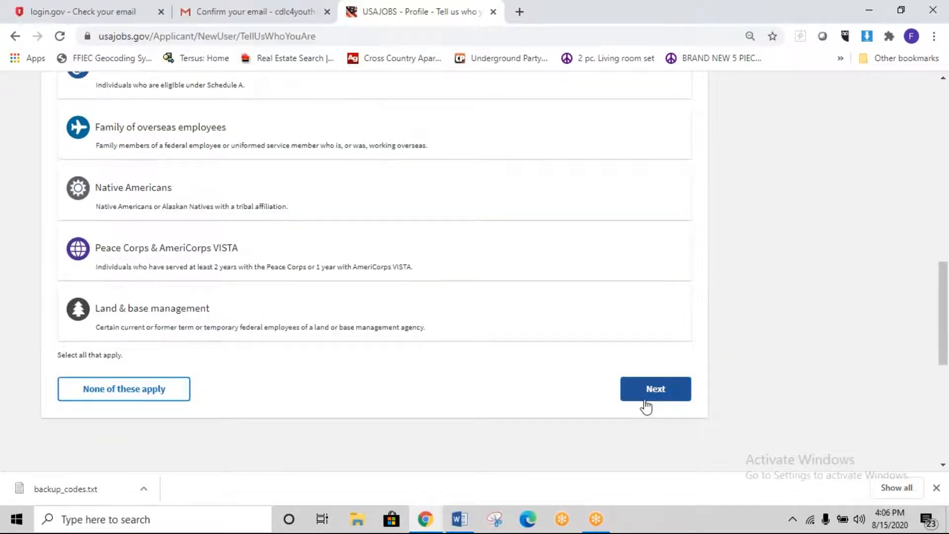
pyautogui.scroll(12, 644, 405)
pyautogui.scroll(-12, 390, 281)
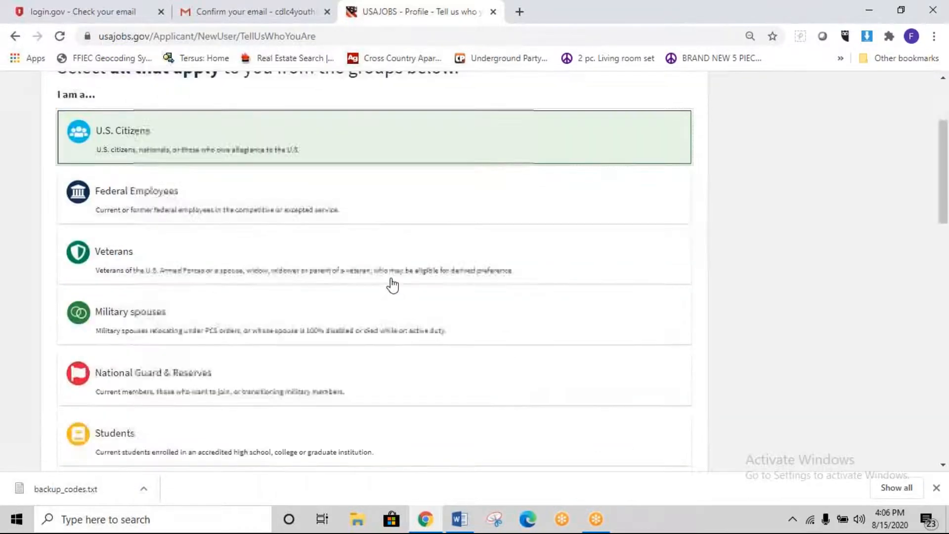
pyautogui.click(654, 456)
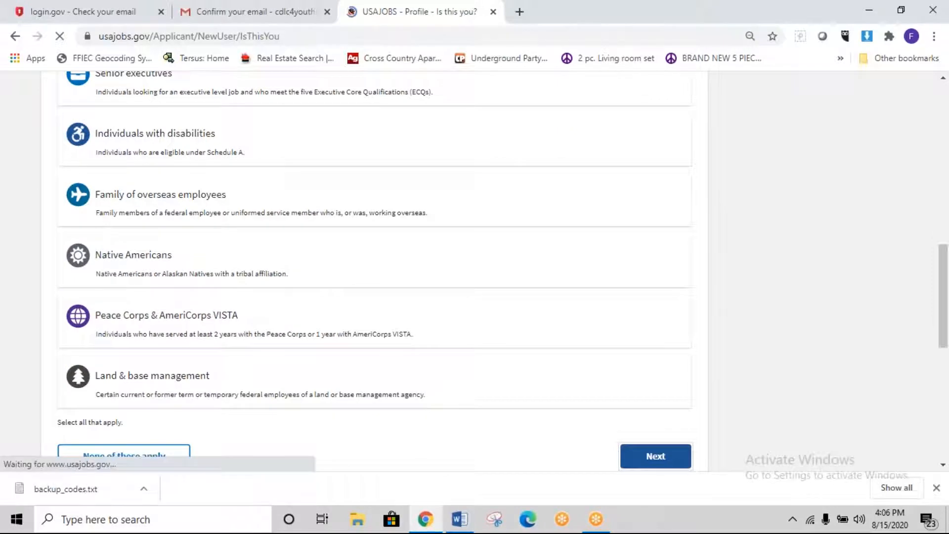
pyautogui.scroll(-5, 414, 357)
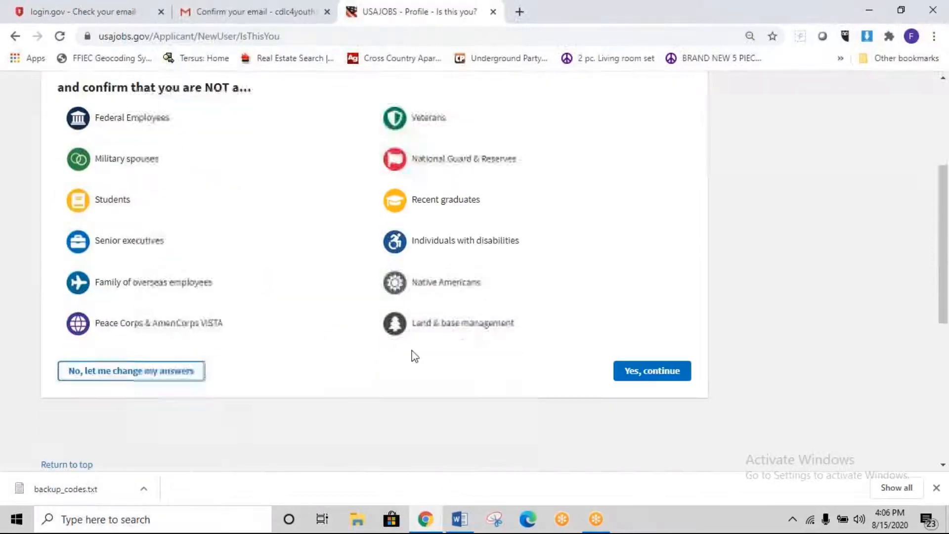
pyautogui.click(670, 374)
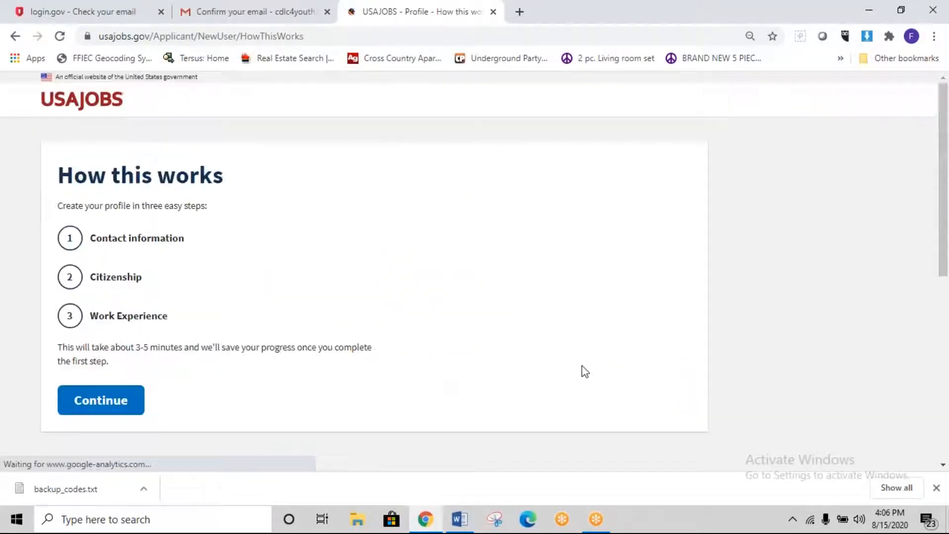
# Step: Begin the profile steps and enter the legal first and last name
pyautogui.click(106, 401)
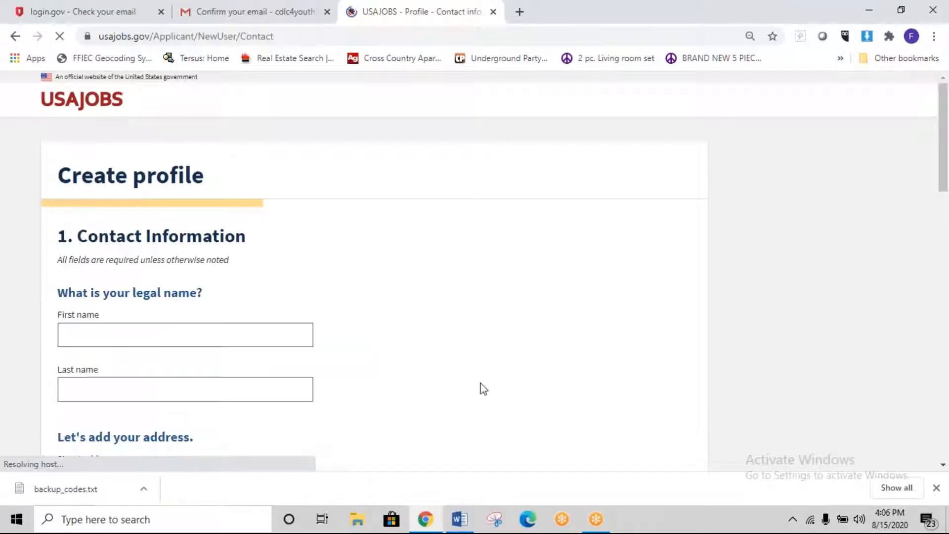
pyautogui.click(250, 329)
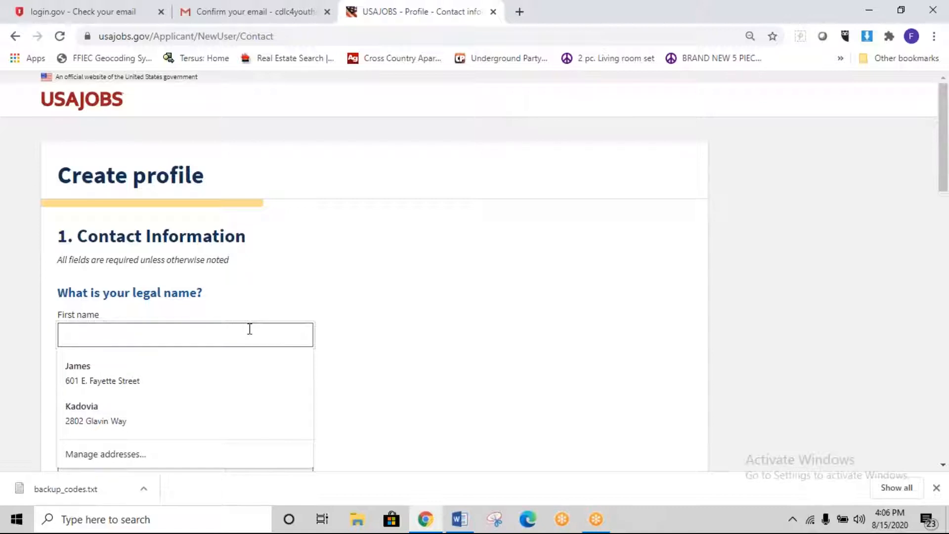
pyautogui.write('J')
pyautogui.press('BackSpace')
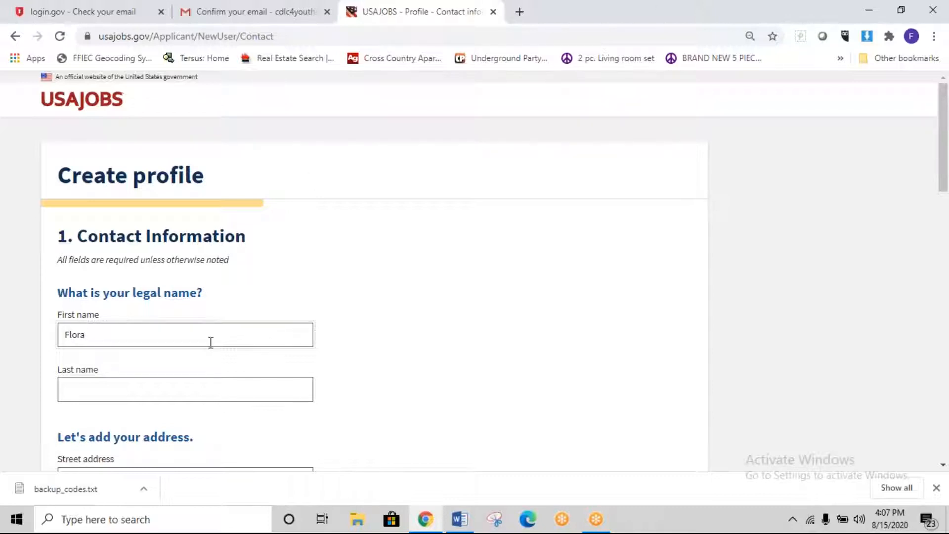
pyautogui.click(187, 396)
pyautogui.write('Jackson')
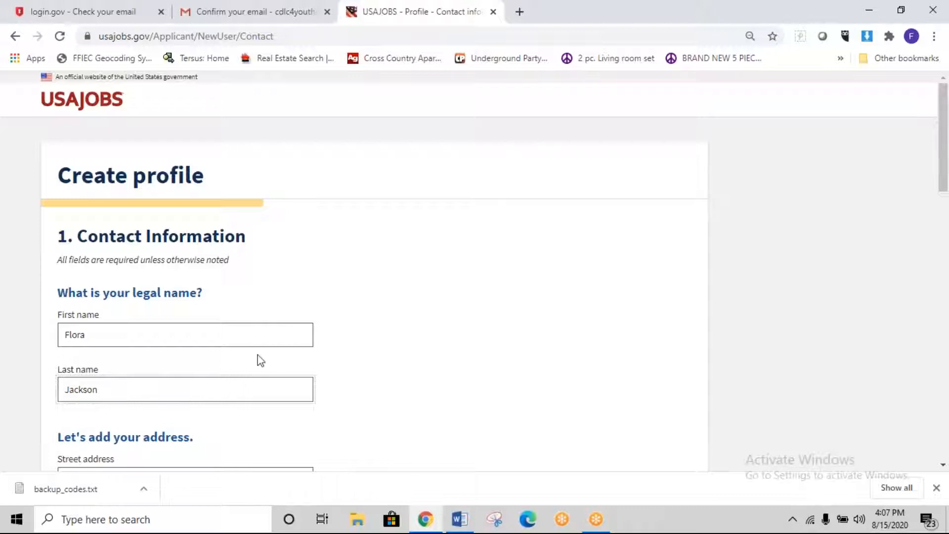
# Step: Fill in the address fields from the saved autofill entry
pyautogui.scroll(-4, 261, 361)
pyautogui.click(234, 273)
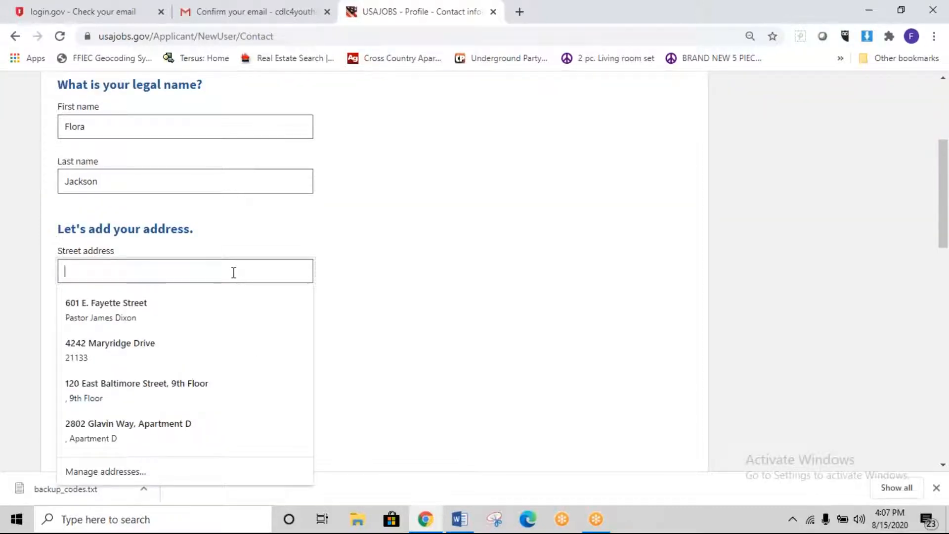
pyautogui.click(161, 395)
pyautogui.scroll(-5, 311, 394)
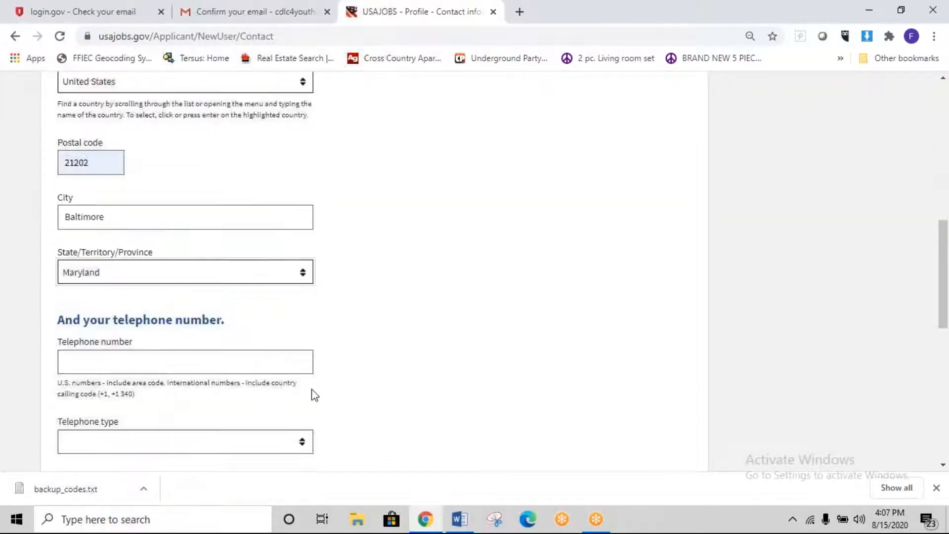
pyautogui.scroll(-2, 428, 344)
# Step: Fill the saved telephone number, set its type to Day Phone, and continue to step 2
pyautogui.click(208, 294)
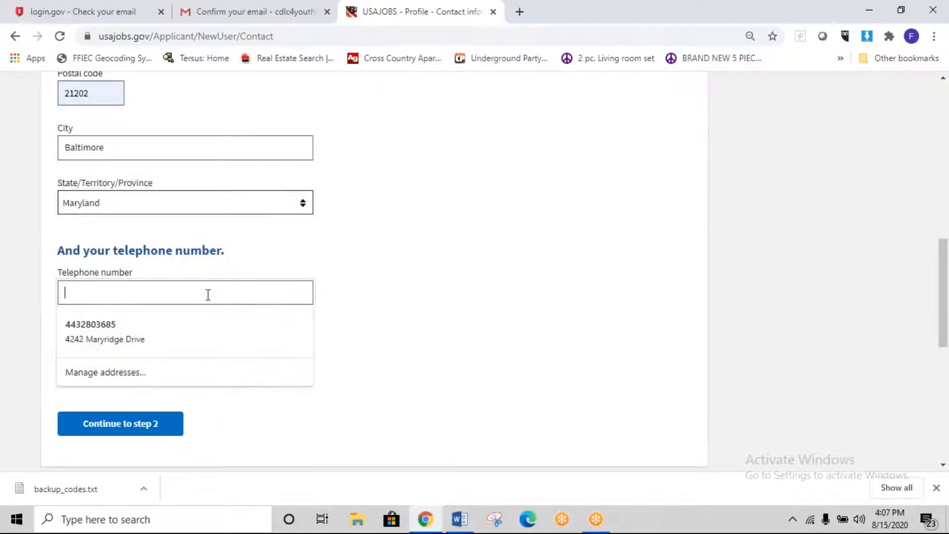
pyautogui.click(157, 328)
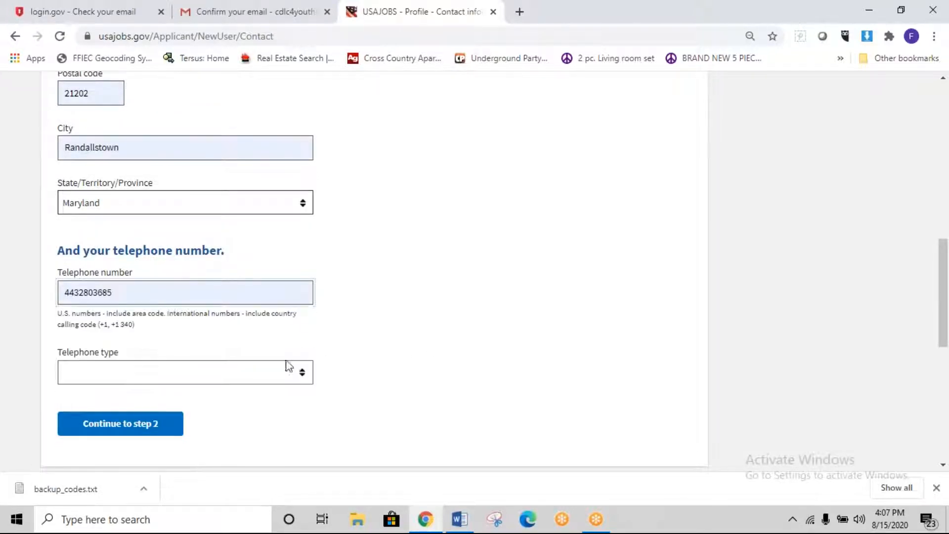
pyautogui.click(265, 379)
pyautogui.click(163, 406)
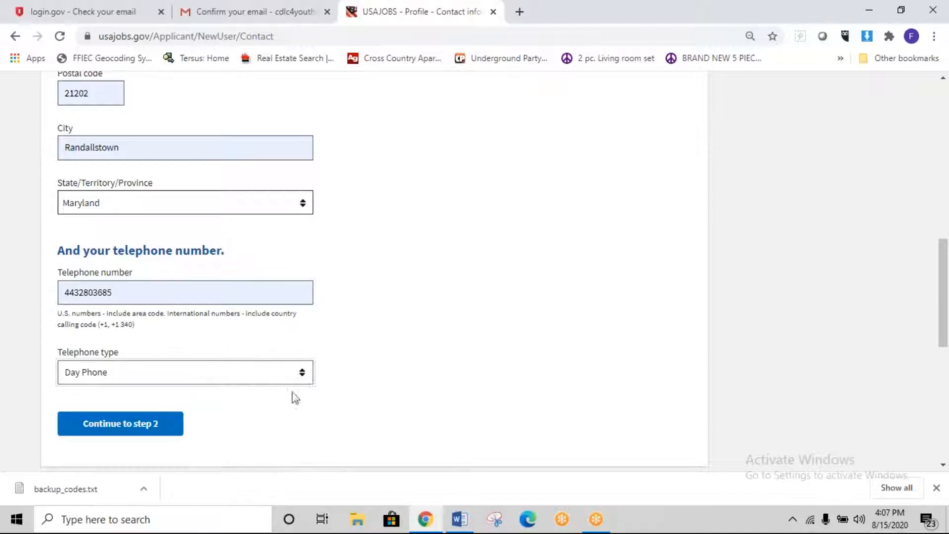
pyautogui.scroll(10, 443, 387)
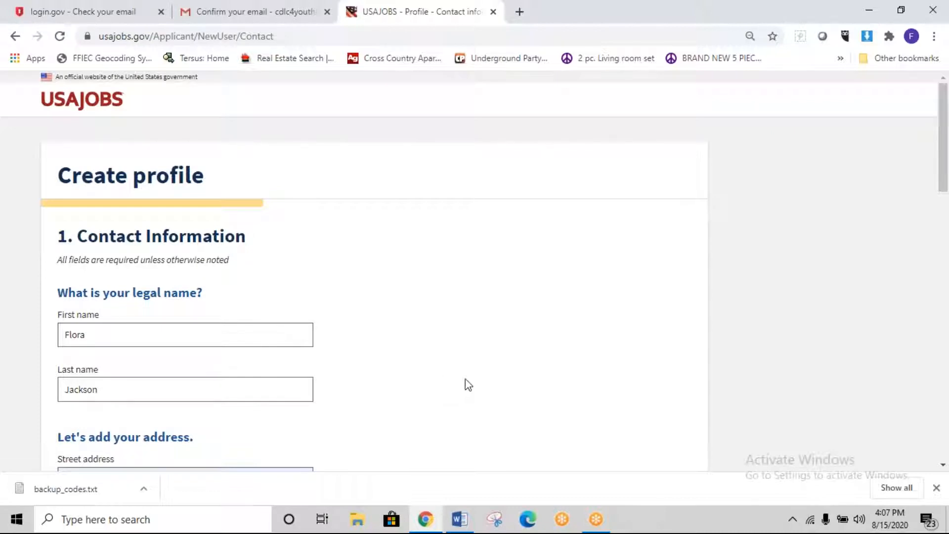
pyautogui.scroll(-8, 451, 366)
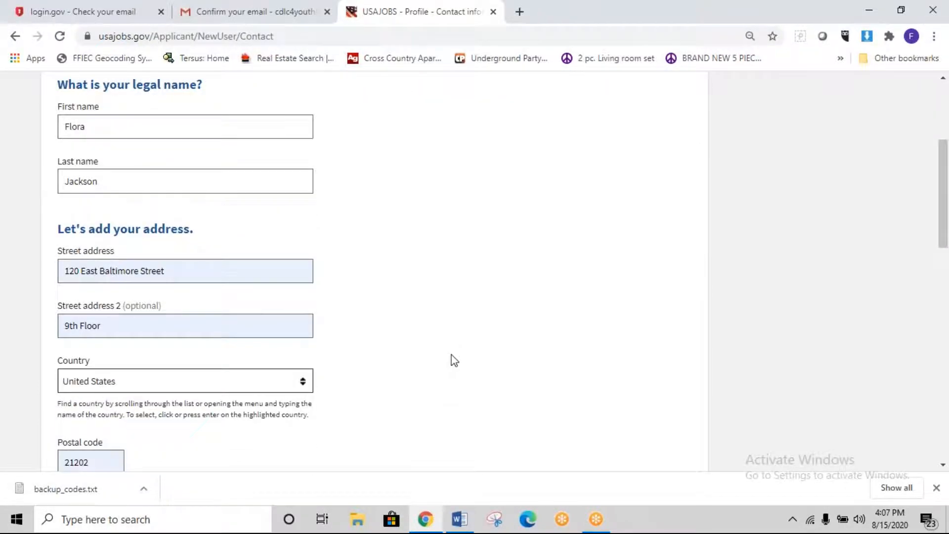
pyautogui.scroll(-4, 416, 357)
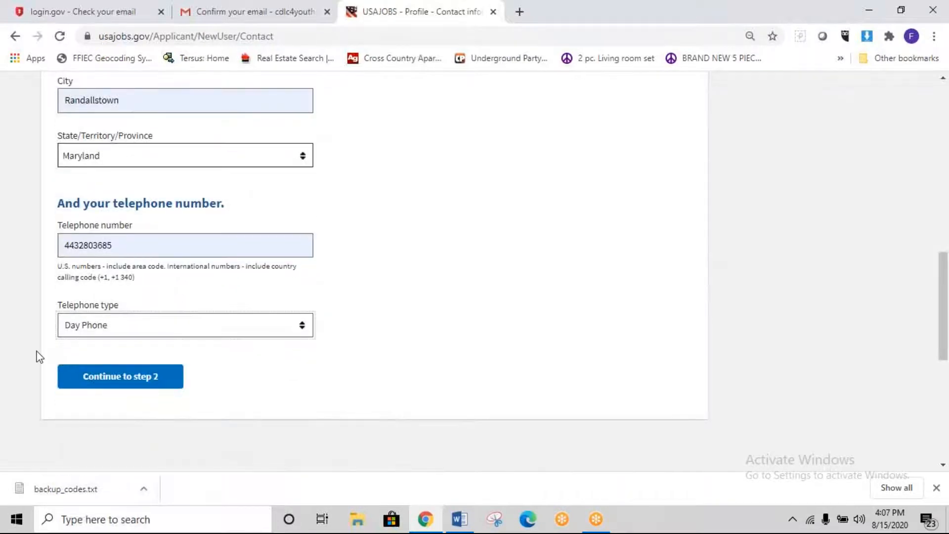
pyautogui.click(119, 383)
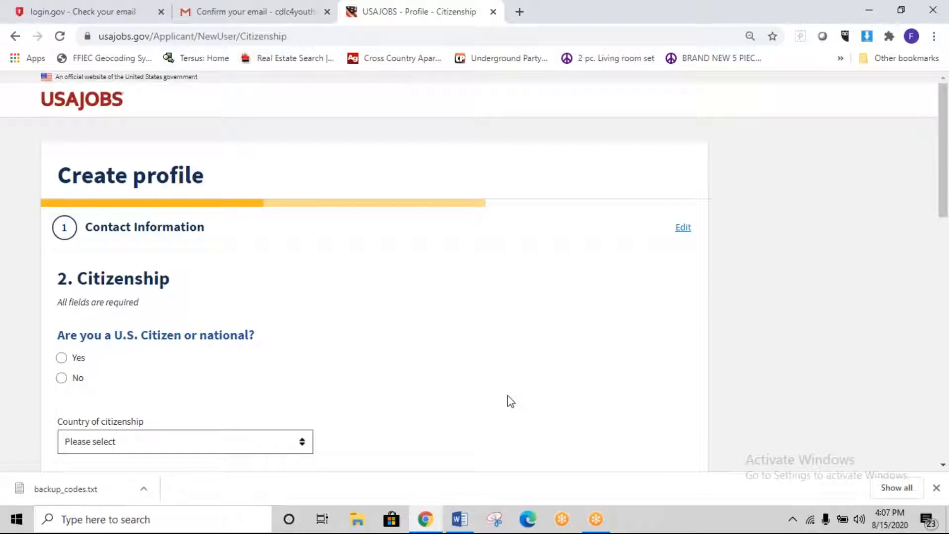
# Step: Answer Yes to U.S. citizenship and female, exempt from Selective Service, then continue to step 3
pyautogui.scroll(-1, 511, 401)
pyautogui.click(61, 288)
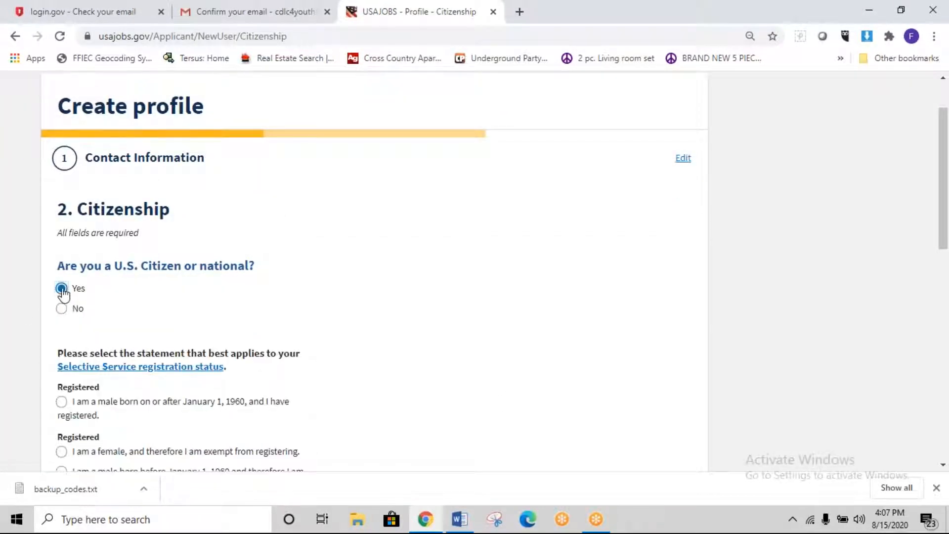
pyautogui.scroll(-3, 395, 325)
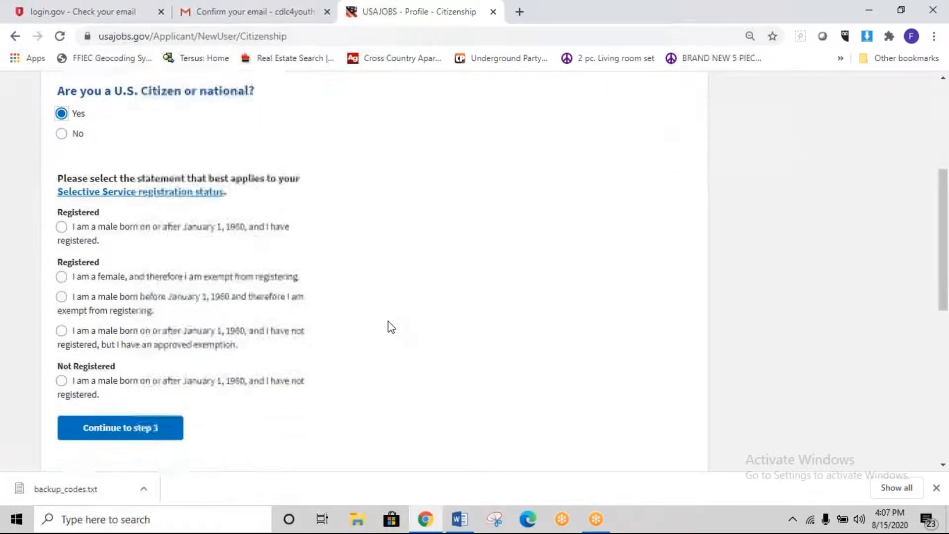
pyautogui.click(60, 244)
pyautogui.click(158, 397)
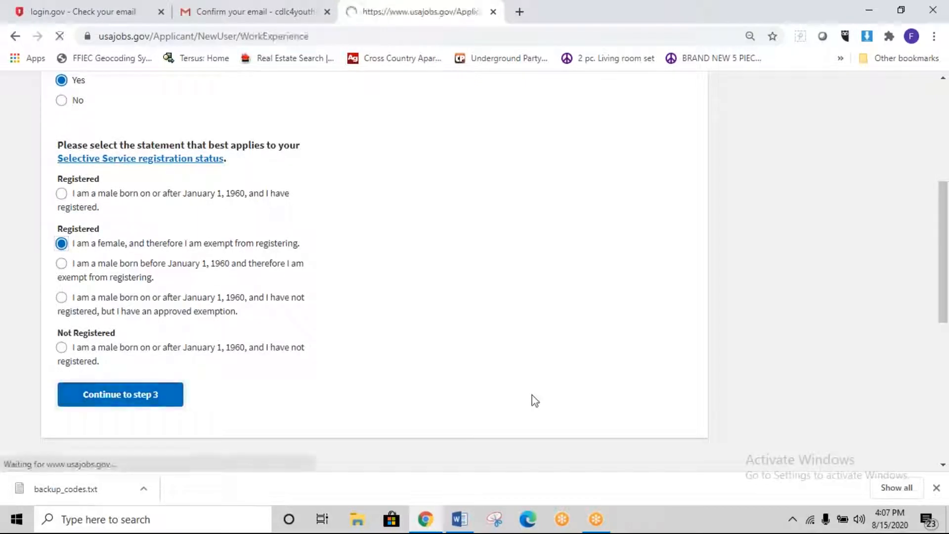
# Step: Fill the employer as Wilberforce University Police Department with its saved address
pyautogui.scroll(-5, 534, 400)
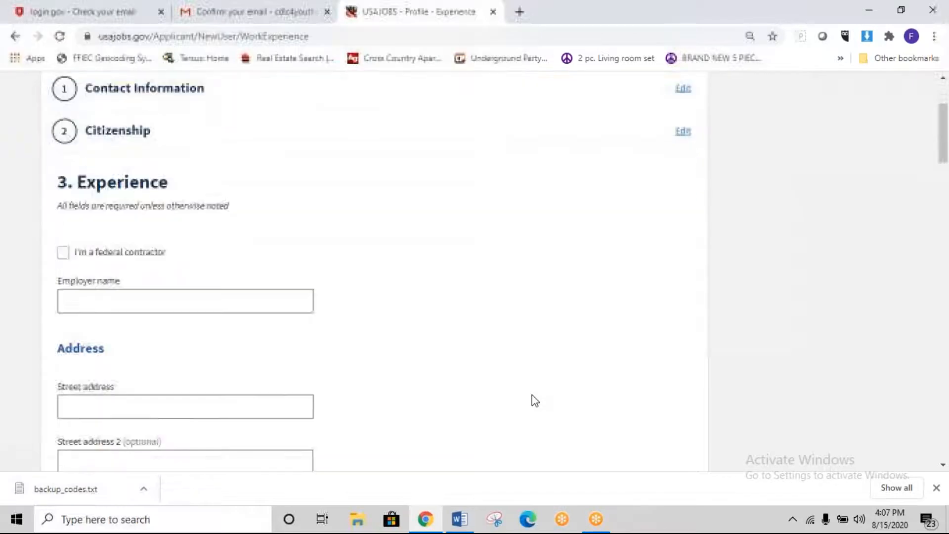
pyautogui.click(111, 160)
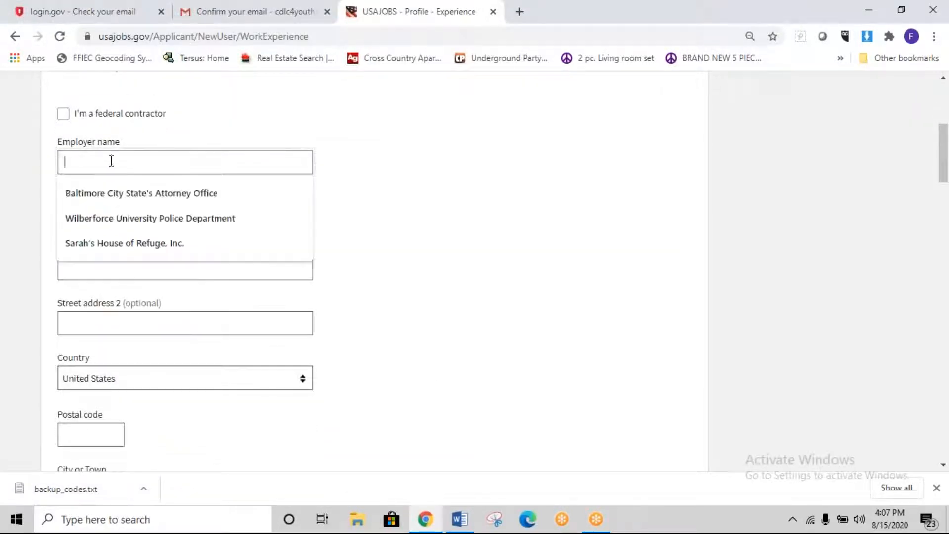
pyautogui.click(223, 222)
pyautogui.click(236, 262)
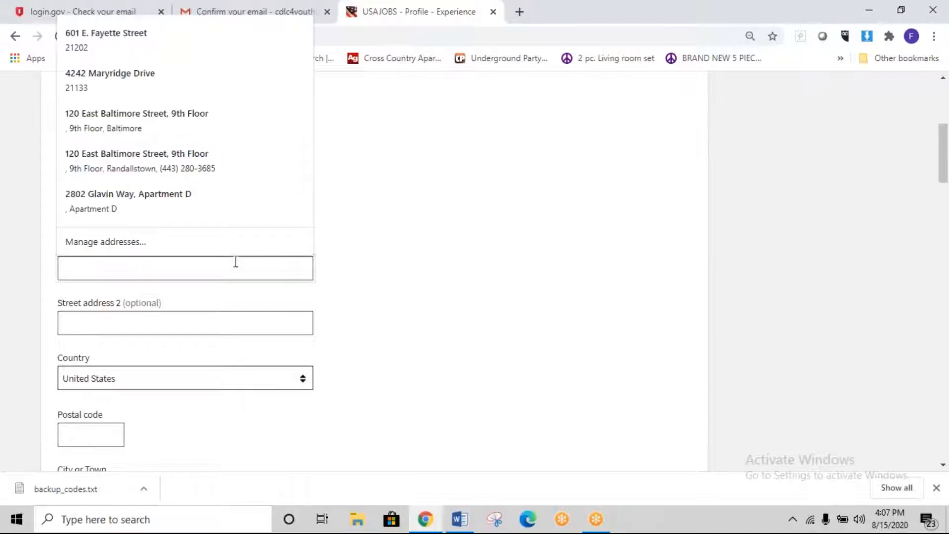
pyautogui.click(184, 176)
pyautogui.scroll(-5, 184, 176)
pyautogui.scroll(-3, 331, 339)
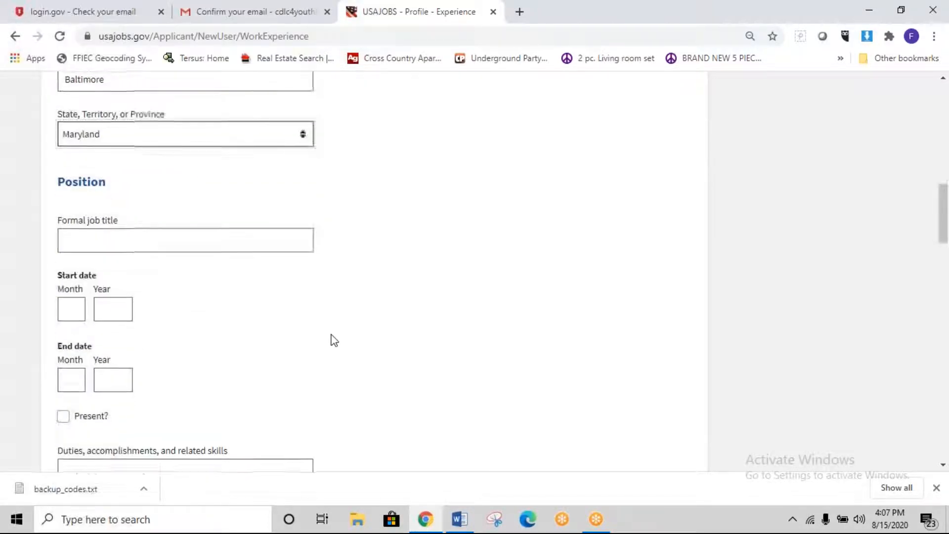
# Step: Set job title President/Chief Executive Officer with dates 08/2018 to 06/2020
pyautogui.click(117, 237)
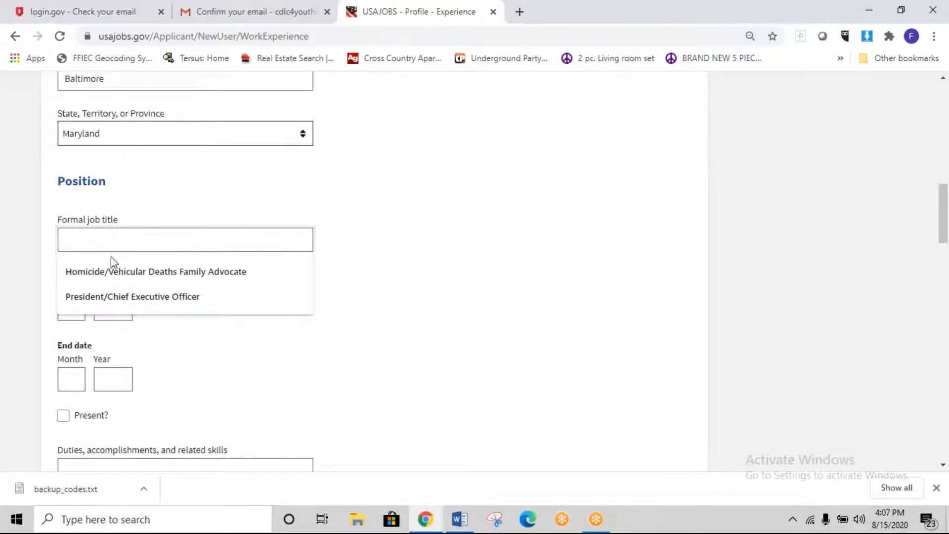
pyautogui.click(130, 299)
pyautogui.click(67, 298)
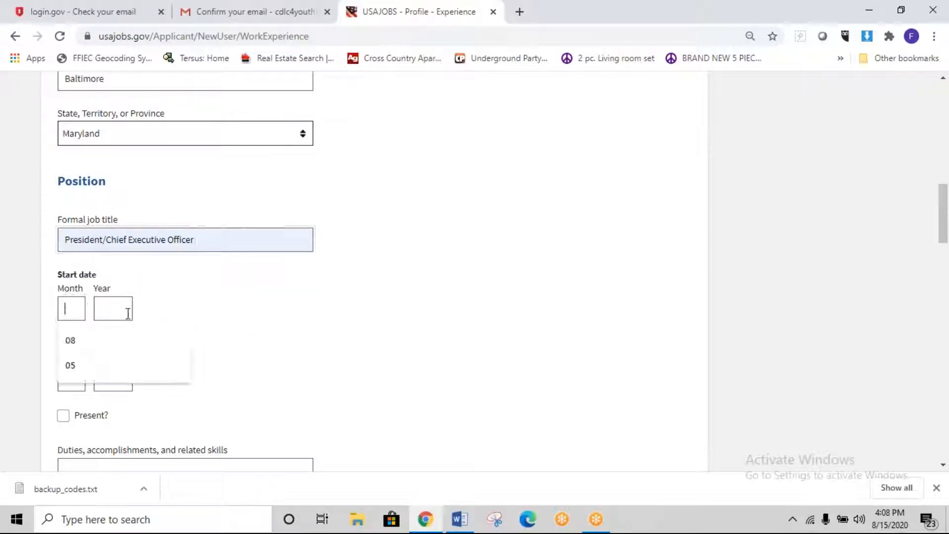
pyautogui.click(75, 341)
pyautogui.click(113, 316)
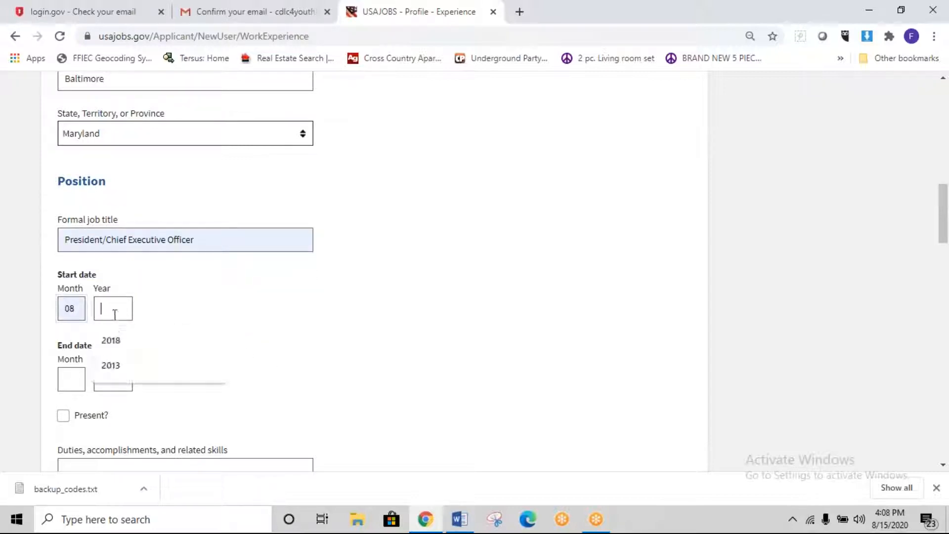
pyautogui.click(111, 340)
pyautogui.click(61, 383)
pyautogui.rightClick(67, 380)
pyautogui.press('Escape')
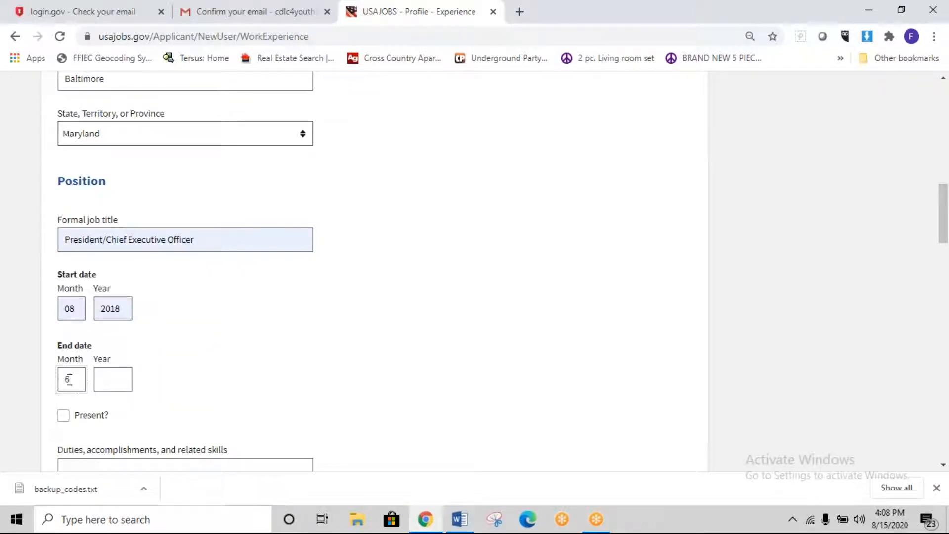
pyautogui.click(113, 382)
pyautogui.write('2020')
# Step: Type and erase test text in the duties description box
pyautogui.scroll(-3, 174, 369)
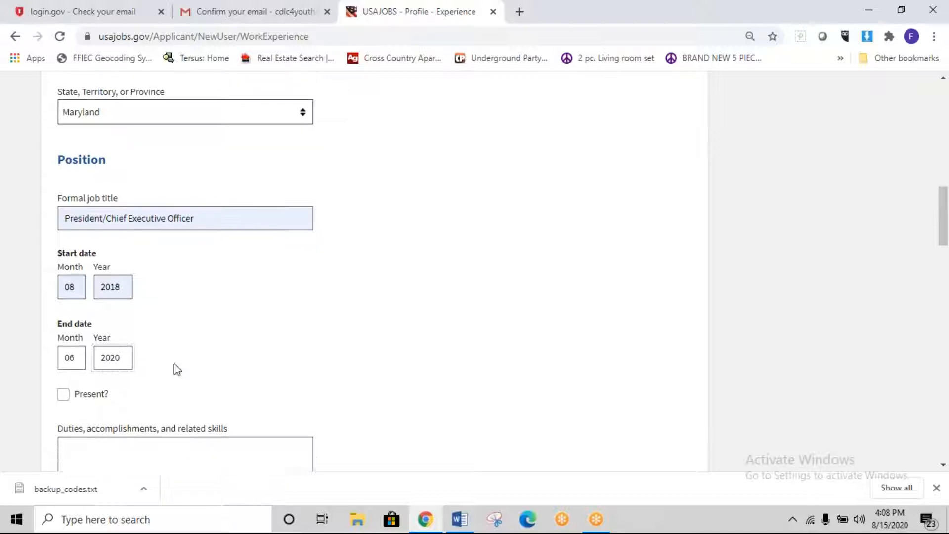
pyautogui.click(124, 350)
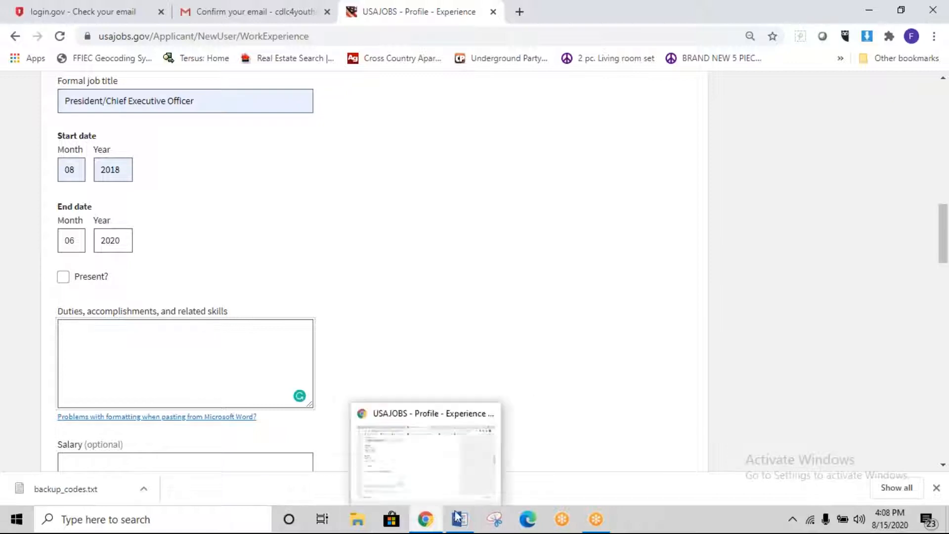
pyautogui.moveTo(459, 517)
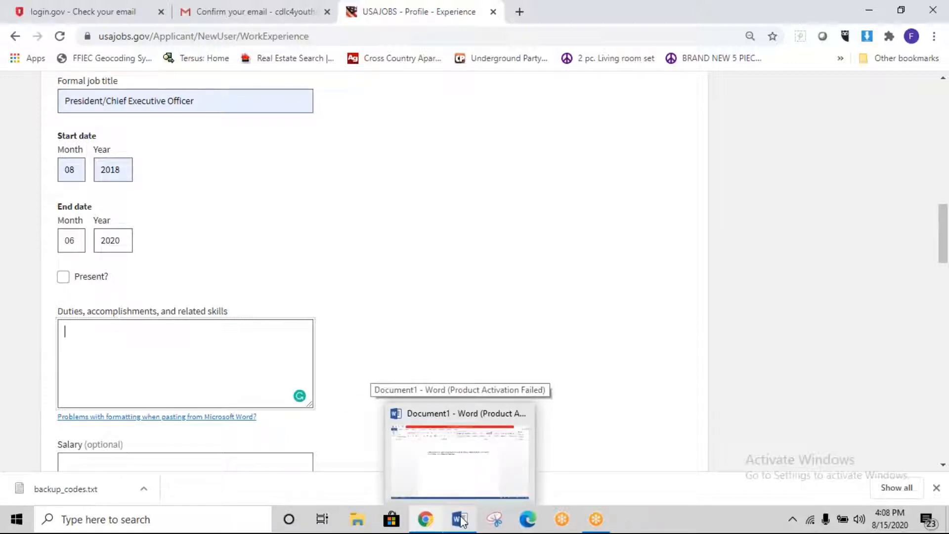
pyautogui.click(171, 361)
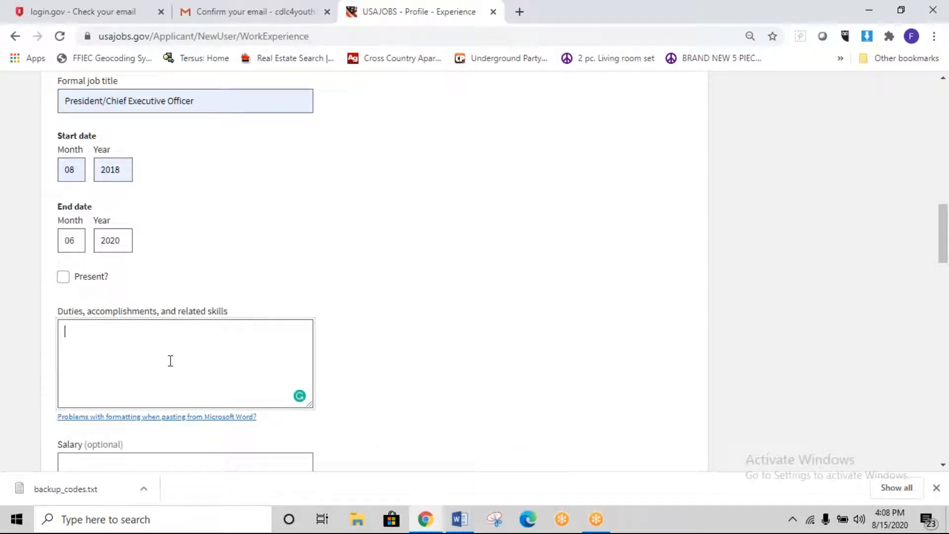
pyautogui.write('Adjnaklsfmlskdfkl')
pyautogui.press('BackSpace')
pyautogui.press('BackSpace')
pyautogui.press('BackSpace')
pyautogui.press('BackSpace')
pyautogui.press('BackSpace')
pyautogui.press('BackSpace')
pyautogui.press('BackSpace')
pyautogui.press('BackSpace')
pyautogui.press('BackSpace')
pyautogui.press('BackSpace')
pyautogui.press('BackSpace')
pyautogui.press('BackSpace')
pyautogui.press('BackSpace')
pyautogui.press('BackSpace')
pyautogui.press('BackSpace')
pyautogui.press('BackSpace')
pyautogui.click(459, 518)
# Step: Open Victim Witness Specialist -NYC (1) from Word's recent files and copy its first four duty bullets
pyautogui.click(28, 26)
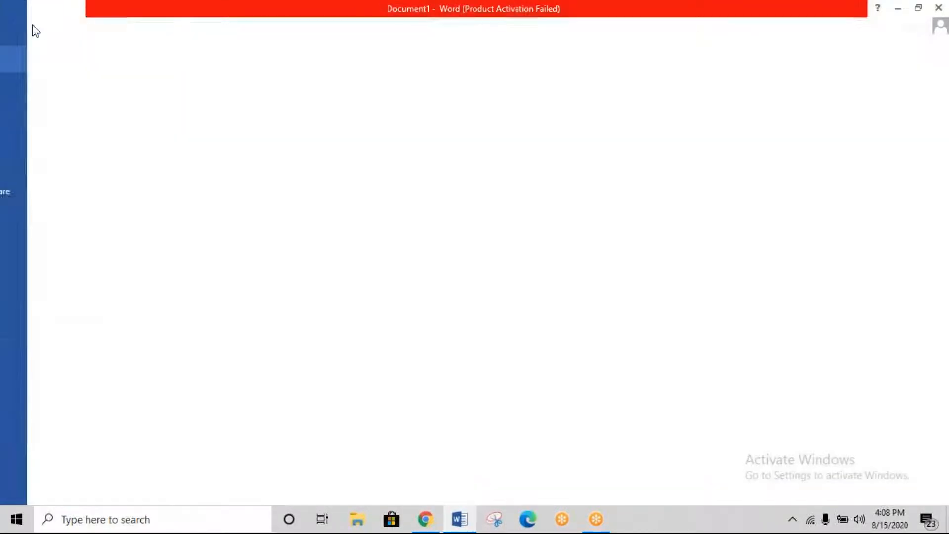
pyautogui.click(30, 112)
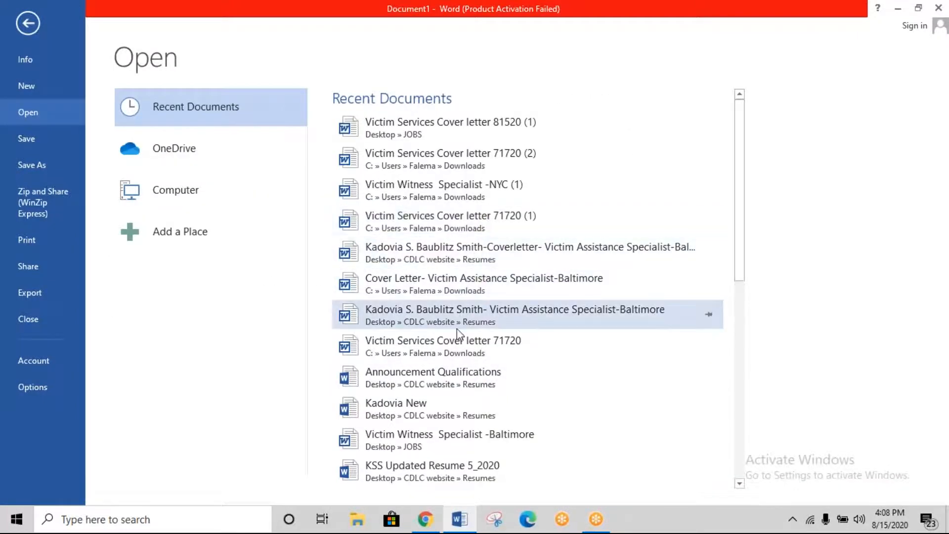
pyautogui.scroll(-2, 457, 340)
pyautogui.scroll(2, 457, 340)
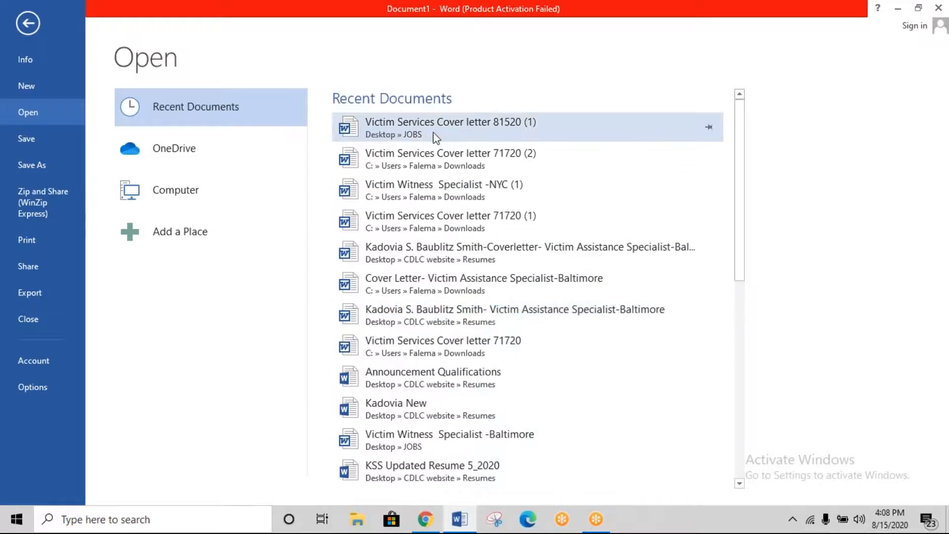
pyautogui.click(434, 198)
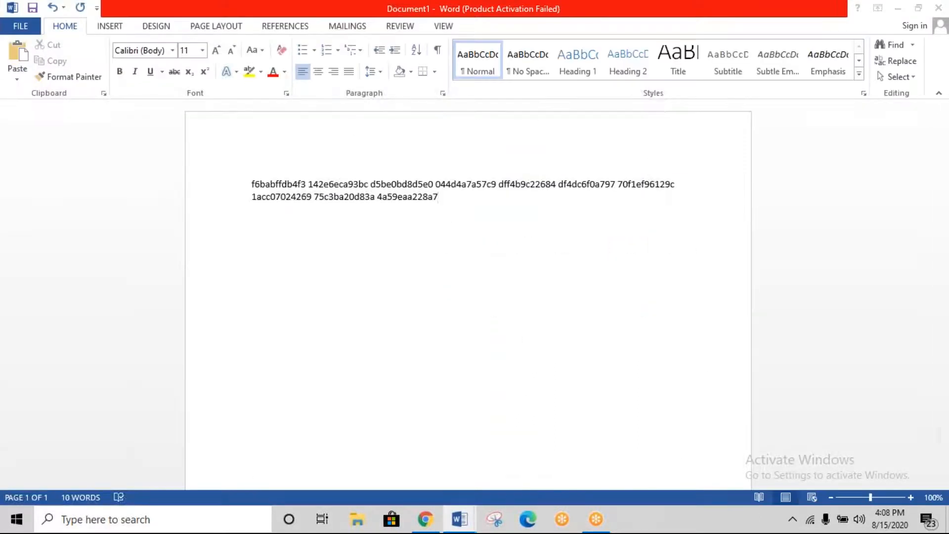
pyautogui.scroll(-8, 399, 233)
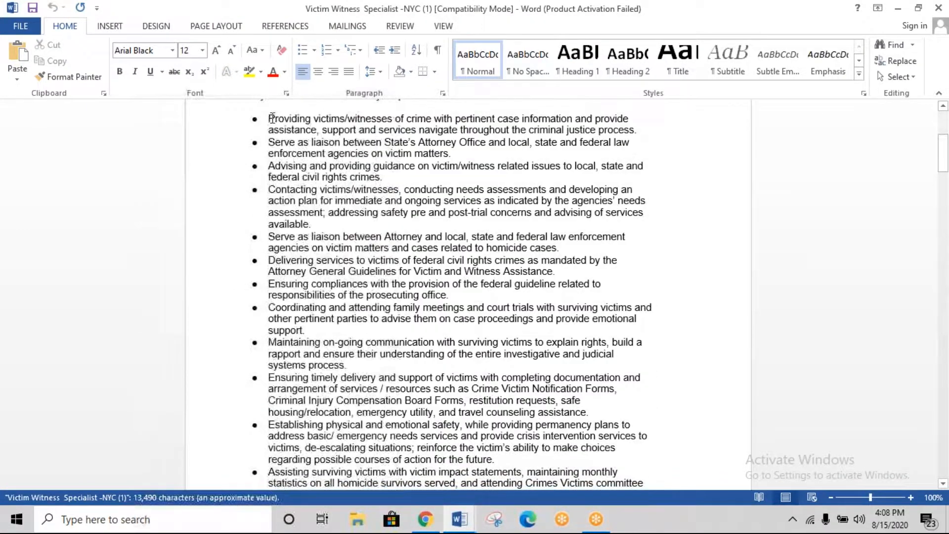
pyautogui.moveTo(399, 234); pyautogui.dragTo(553, 213)
pyautogui.rightClick(553, 212)
pyautogui.click(591, 231)
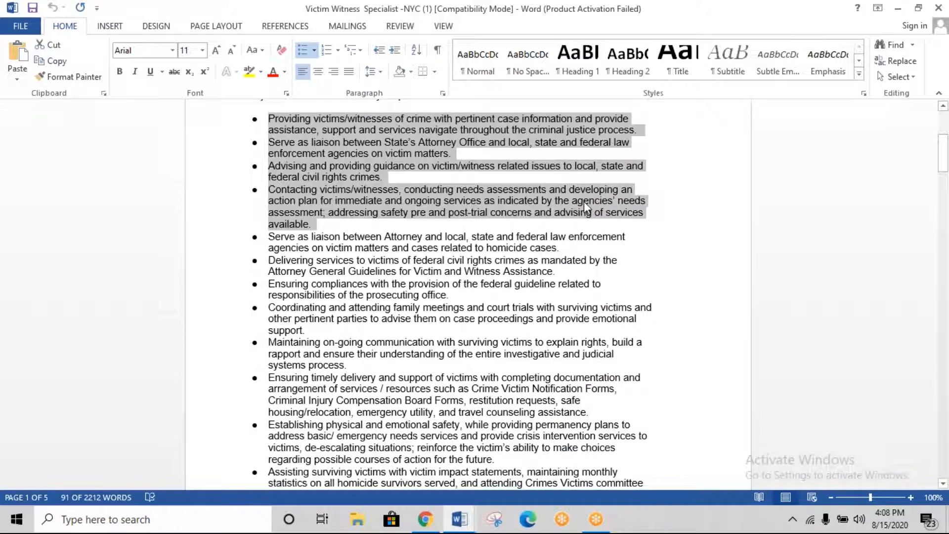
pyautogui.click(425, 519)
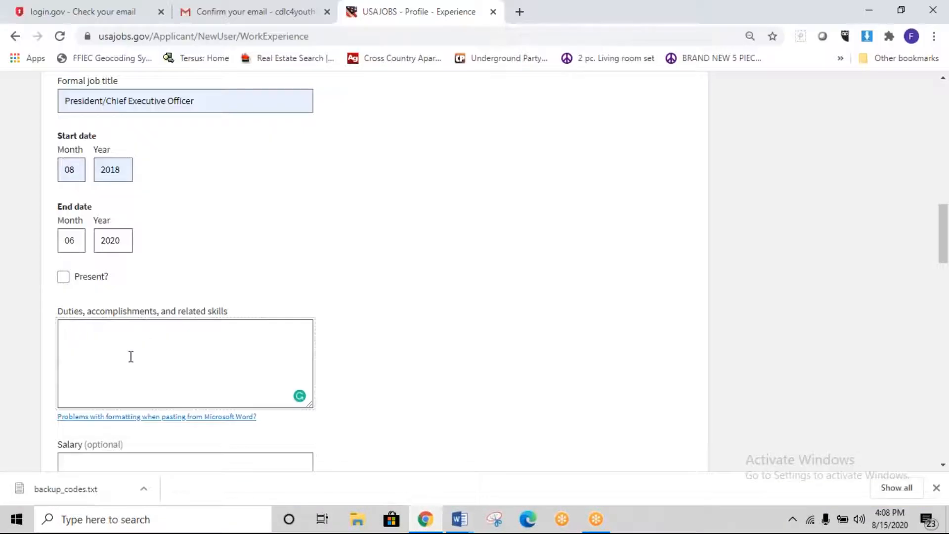
# Step: Paste the copied duties as plain text and delete the bullet before 'Contacting'
pyautogui.rightClick(133, 365)
pyautogui.click(210, 263)
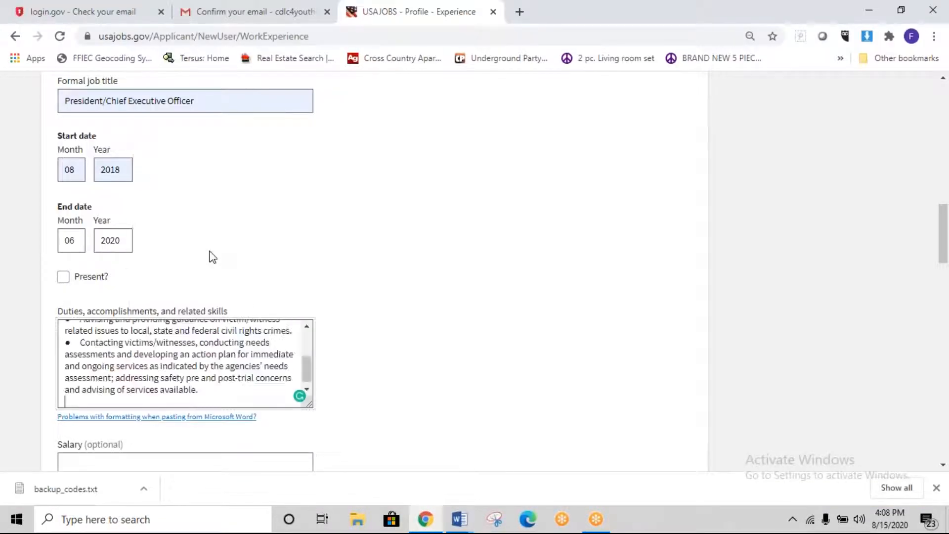
pyautogui.moveTo(86, 345); pyautogui.dragTo(34, 349)
pyautogui.click(86, 346)
pyautogui.press('BackSpace')
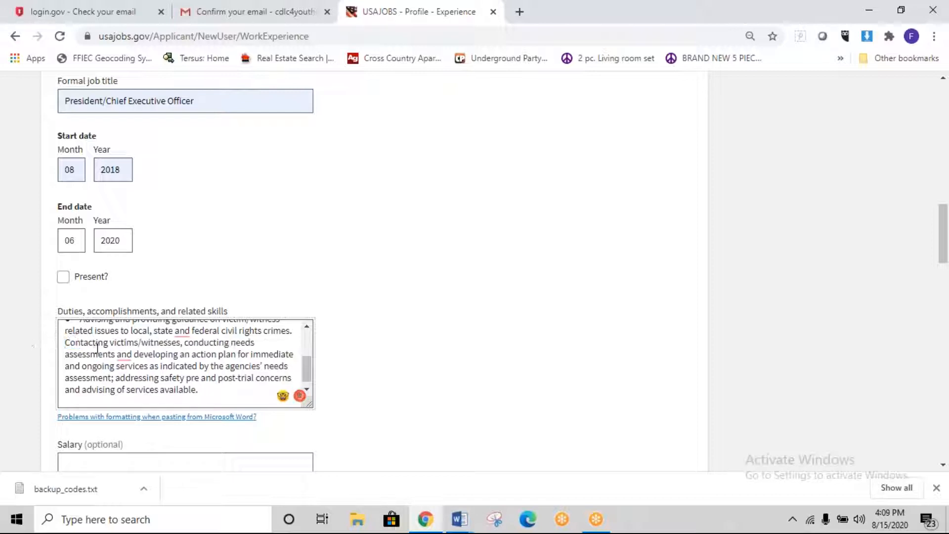
# Step: Delete the bullet marks before 'Advising', 'Serve as liaison' and 'Providing victims'
pyautogui.scroll(2, 86, 353)
pyautogui.moveTo(79, 387); pyautogui.dragTo(57, 386)
pyautogui.press('BackSpace')
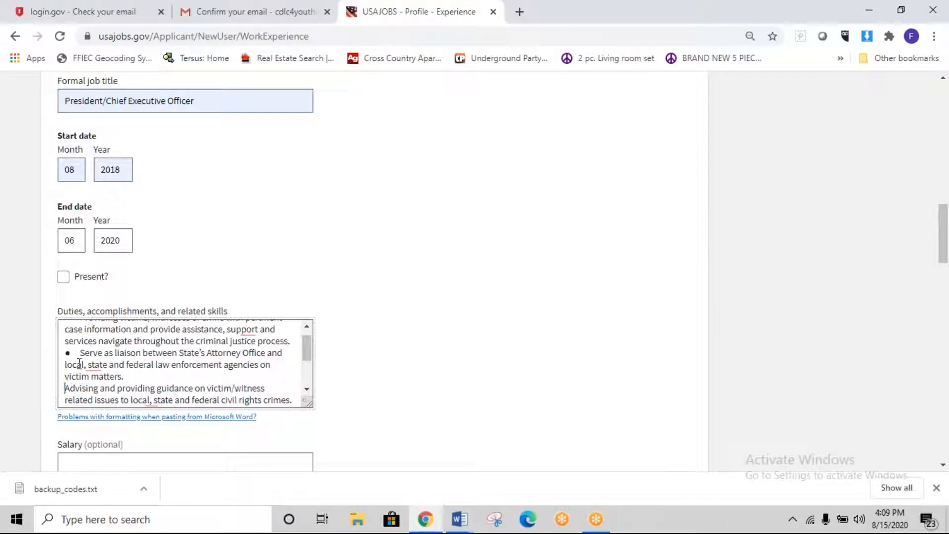
pyautogui.moveTo(78, 353); pyautogui.dragTo(55, 361)
pyautogui.press('BackSpace')
pyautogui.scroll(1, 55, 361)
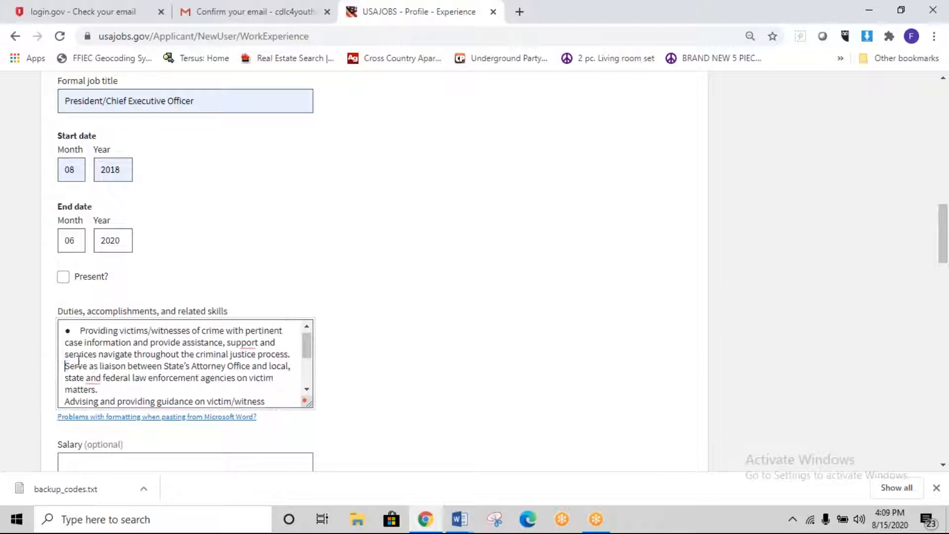
pyautogui.moveTo(79, 330); pyautogui.dragTo(64, 334)
pyautogui.press('BackSpace')
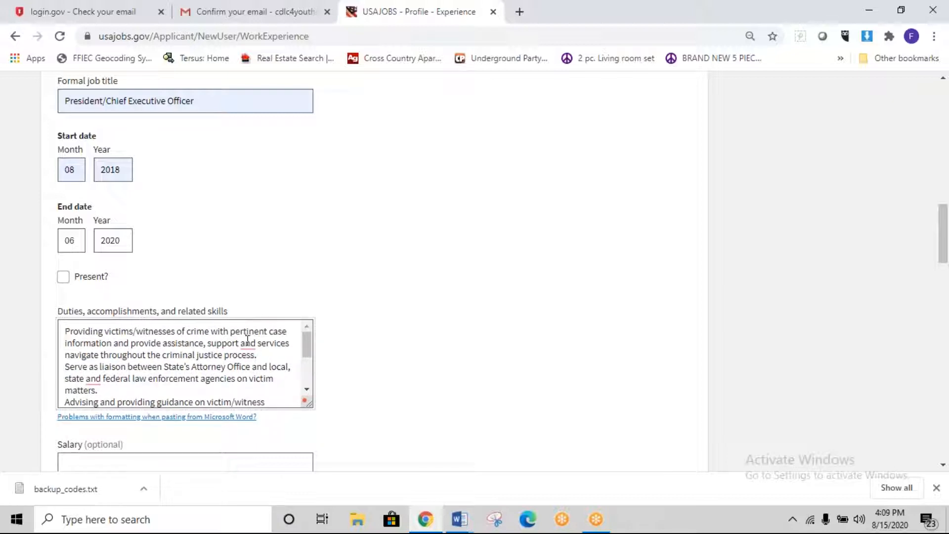
pyautogui.scroll(-6, 250, 342)
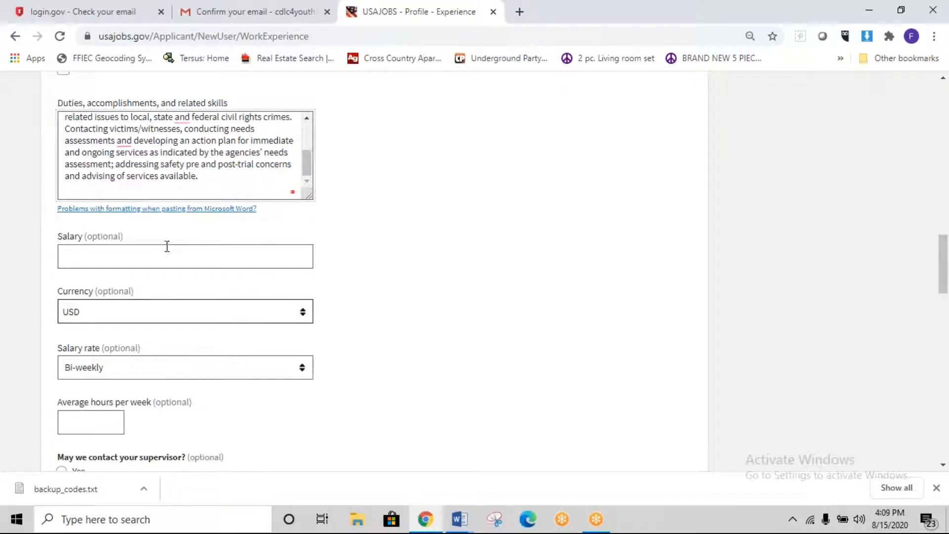
# Step: Enter 40 average hours per week and answer Contact me first for supervisor contact
pyautogui.click(191, 256)
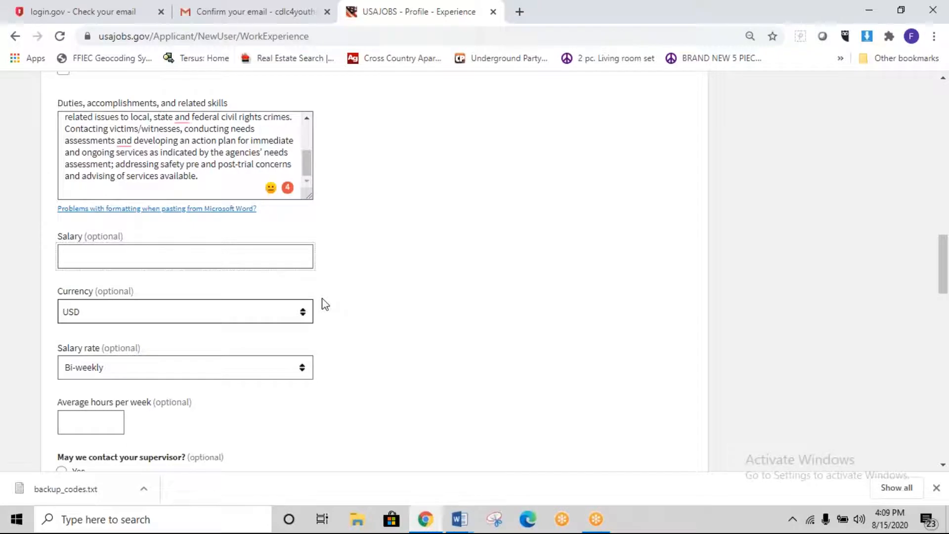
pyautogui.scroll(-1, 325, 304)
pyautogui.scroll(-1, 325, 304)
pyautogui.click(72, 275)
pyautogui.click(70, 313)
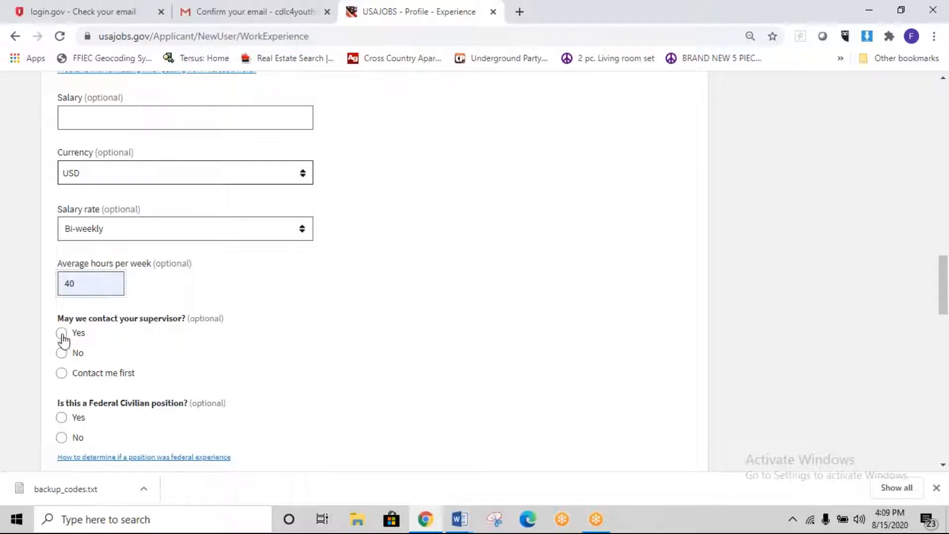
pyautogui.click(62, 372)
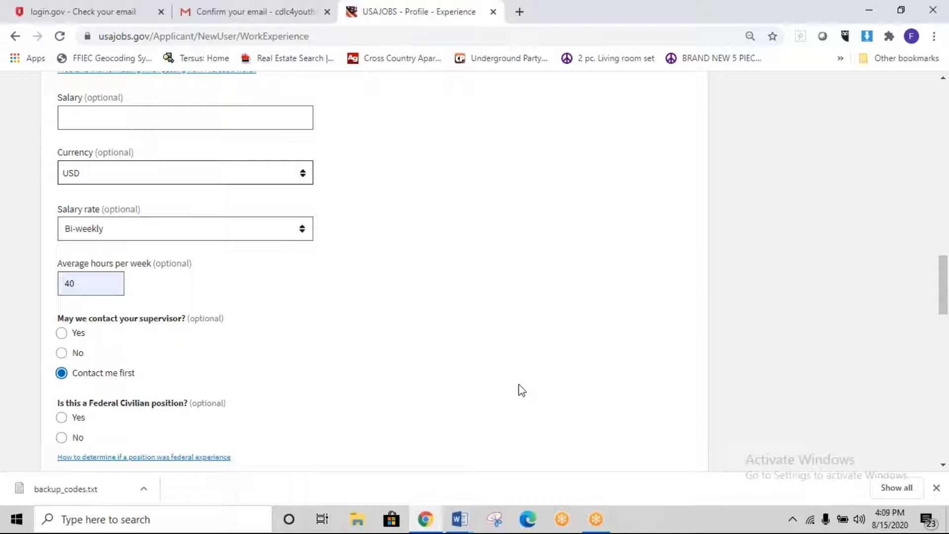
# Step: Mark the position as not Federal Civilian and save the experience entry
pyautogui.scroll(-3, 518, 381)
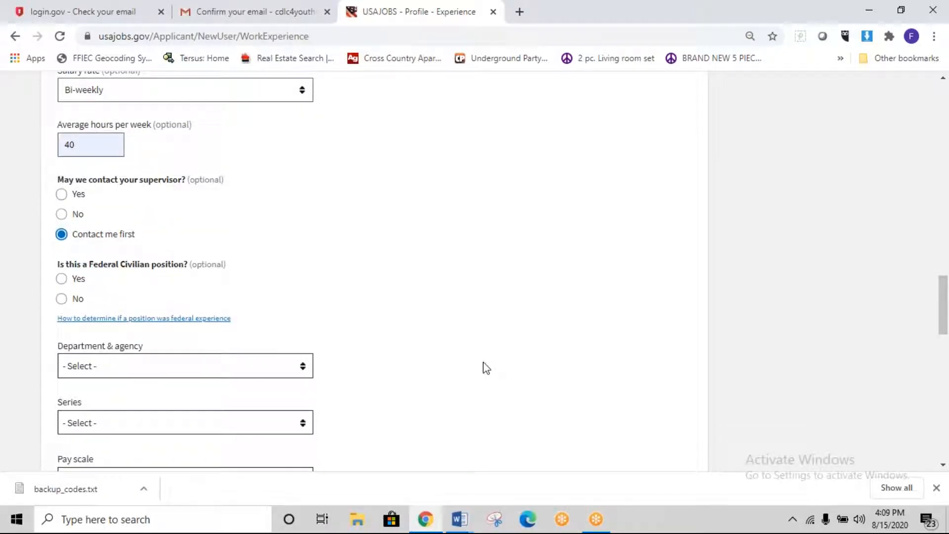
pyautogui.click(62, 299)
pyautogui.scroll(-3, 258, 343)
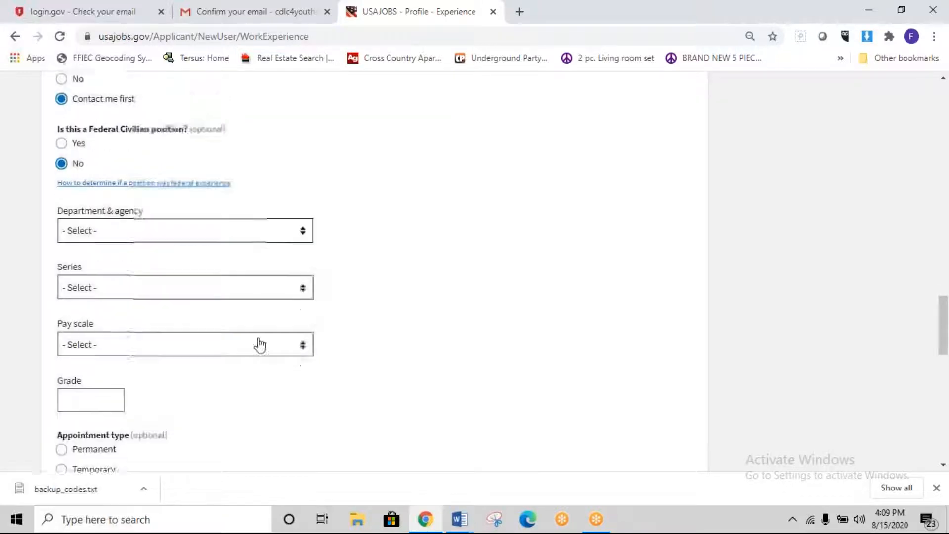
pyautogui.click(303, 228)
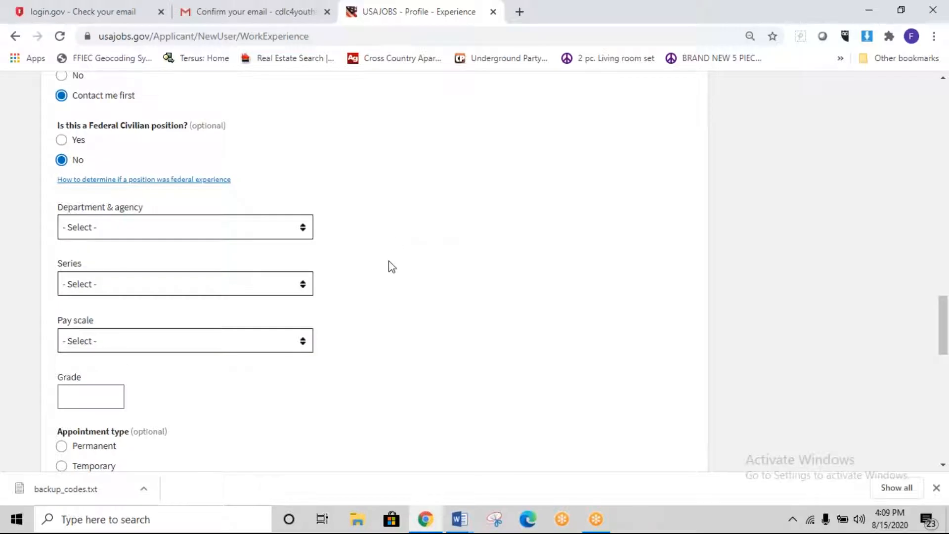
pyautogui.scroll(-3, 341, 325)
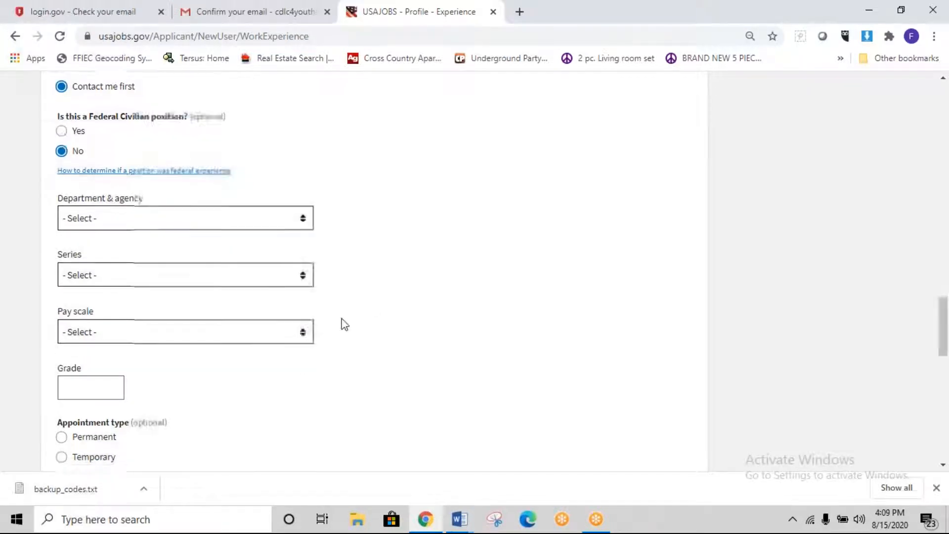
pyautogui.scroll(7, 341, 325)
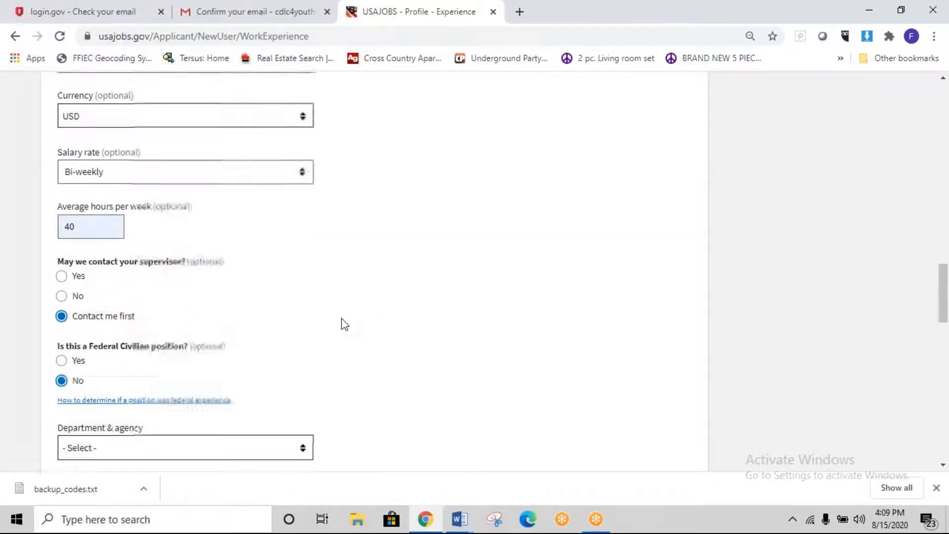
pyautogui.scroll(15, 344, 324)
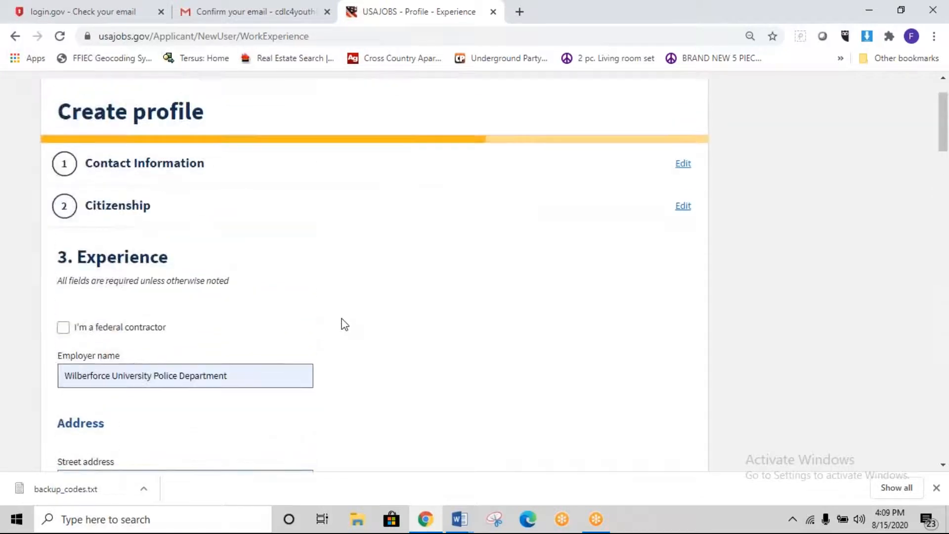
pyautogui.scroll(-15, 345, 325)
pyautogui.scroll(-10, 345, 324)
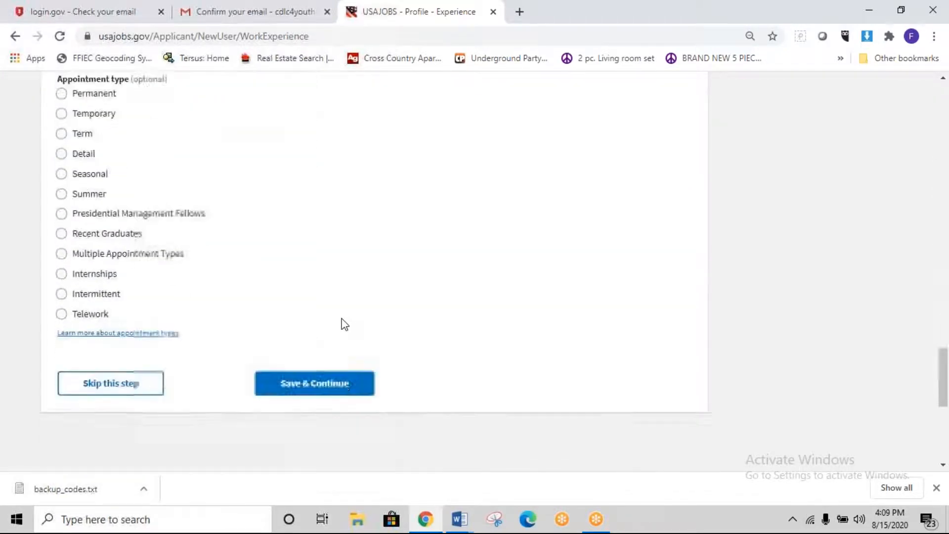
pyautogui.click(347, 324)
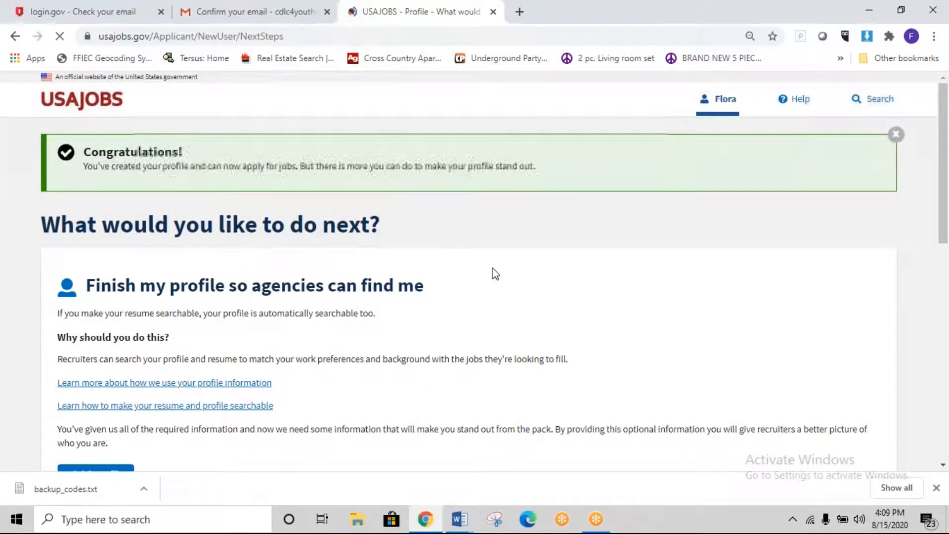
# Step: Leave the Congratulations page to finish the full profile
pyautogui.scroll(-7, 826, 232)
pyautogui.scroll(7, 799, 254)
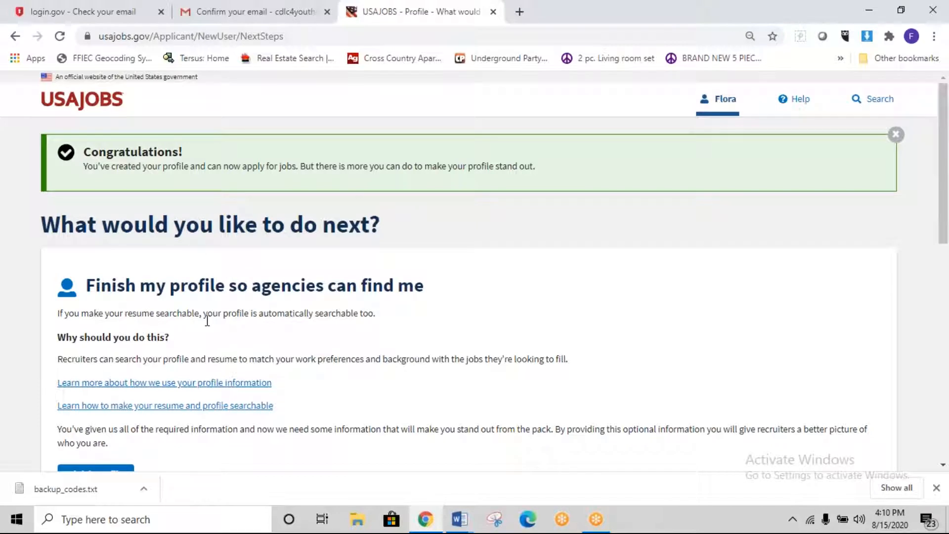
pyautogui.scroll(-1, 227, 344)
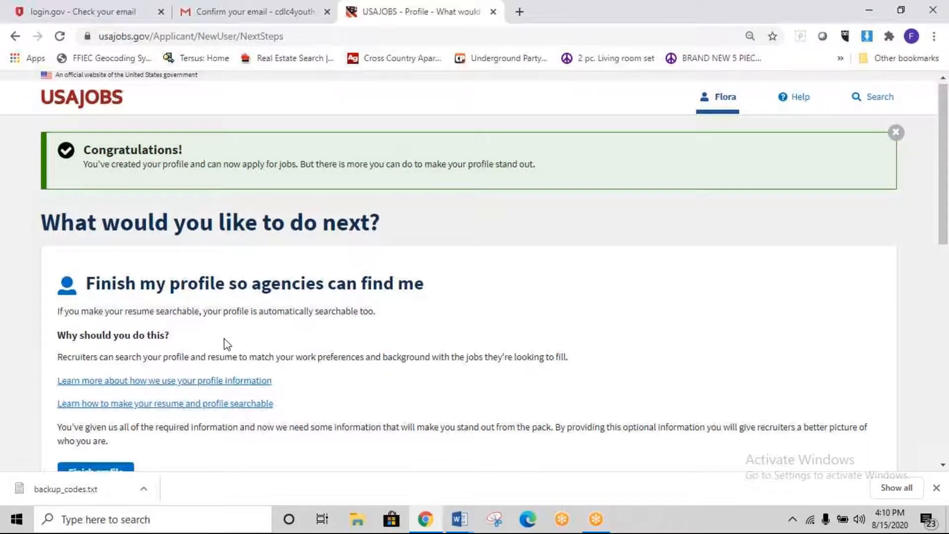
pyautogui.scroll(-4, 226, 341)
pyautogui.click(109, 339)
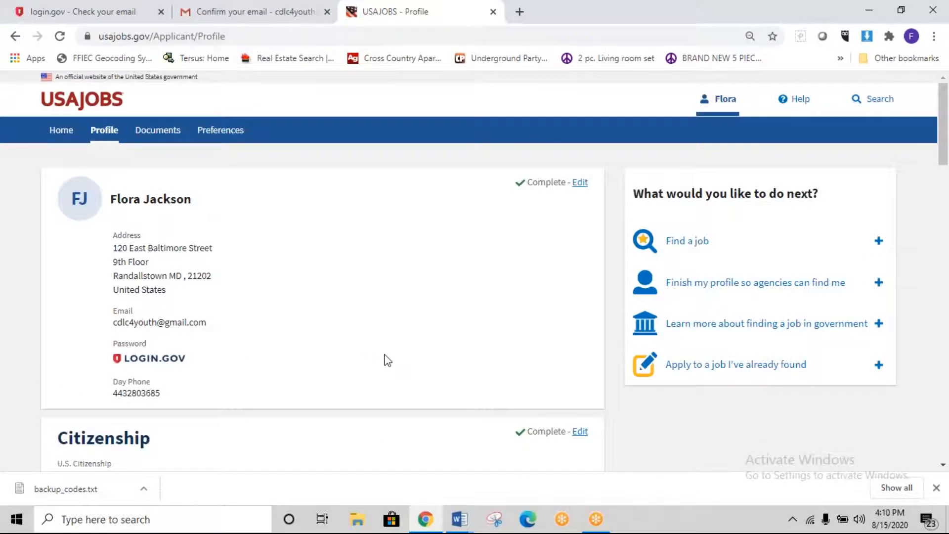
# Step: Start a new entry in the optional Education section of the Profile page
pyautogui.scroll(-4, 430, 316)
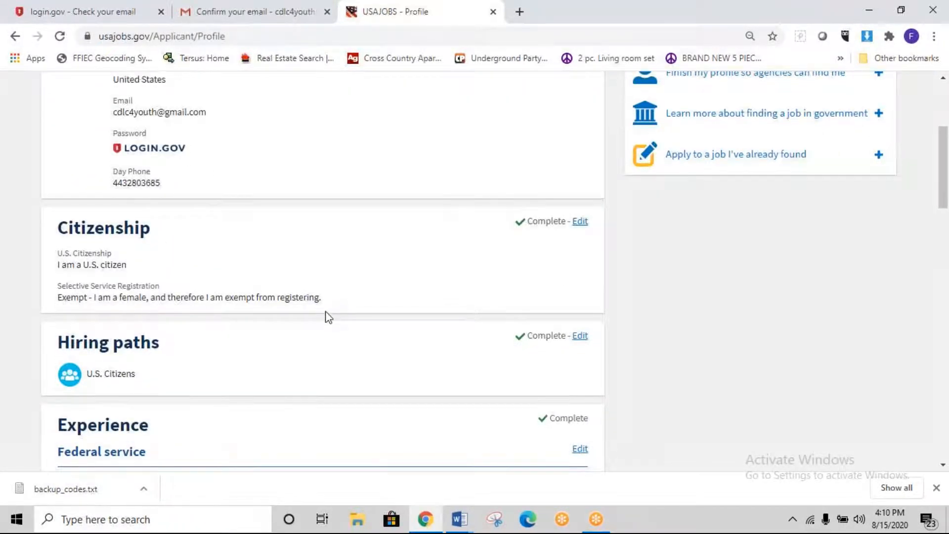
pyautogui.scroll(-5, 329, 318)
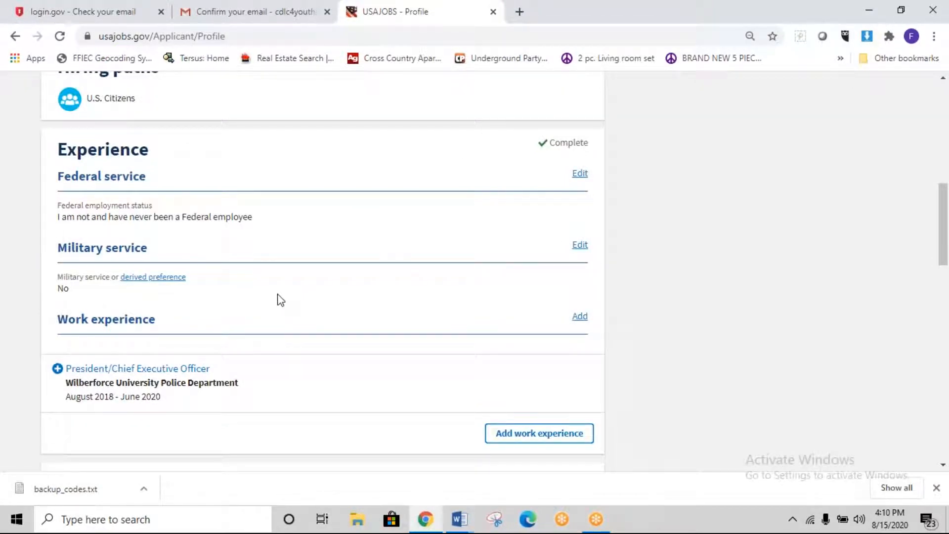
pyautogui.scroll(-2, 278, 298)
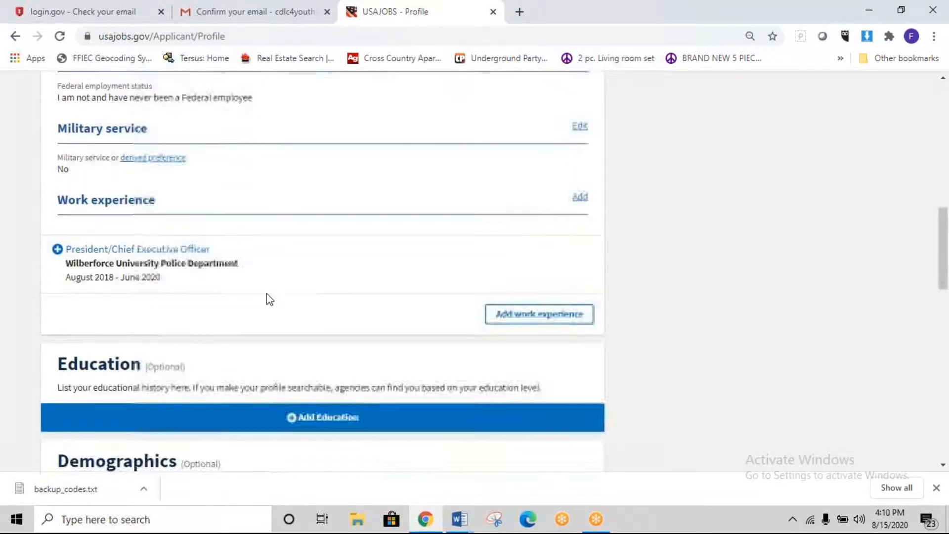
pyautogui.scroll(1, 276, 297)
pyautogui.scroll(-3, 298, 321)
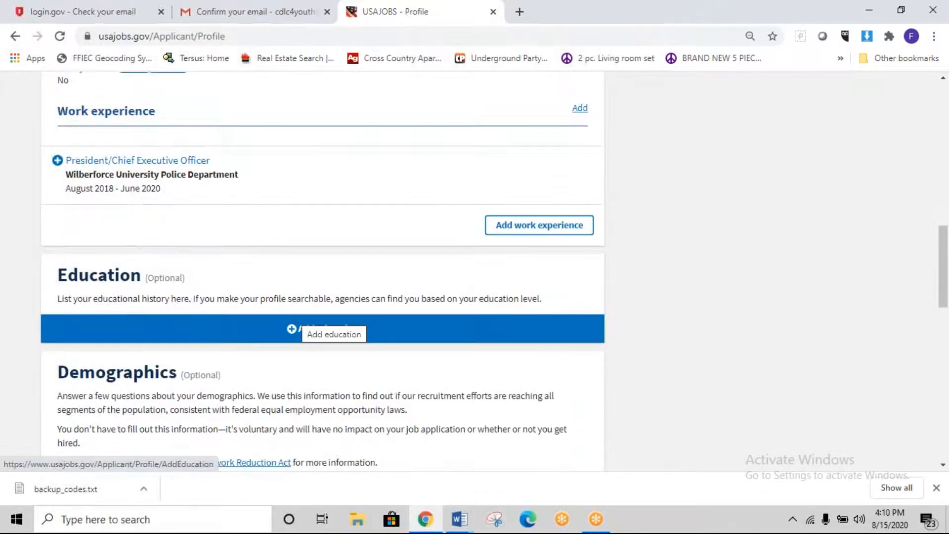
pyautogui.scroll(-1, 339, 277)
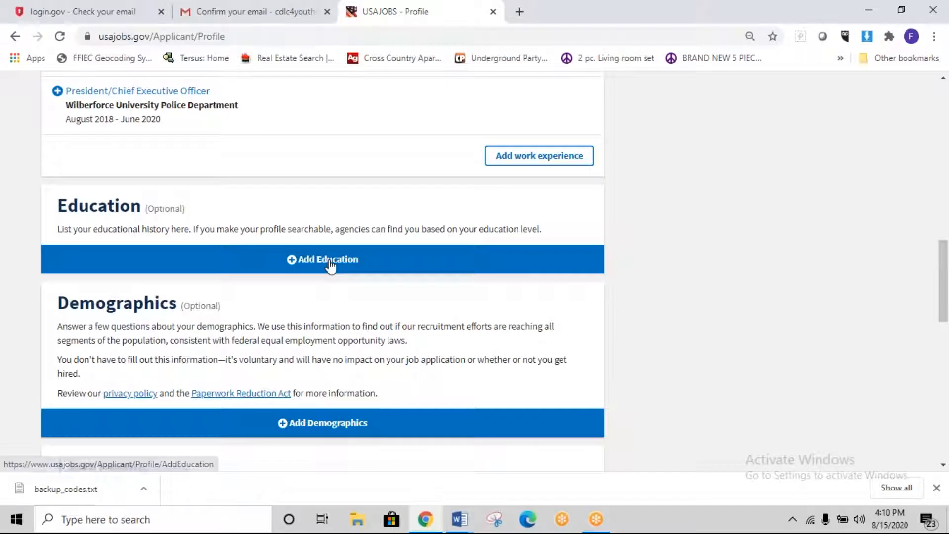
pyautogui.click(330, 262)
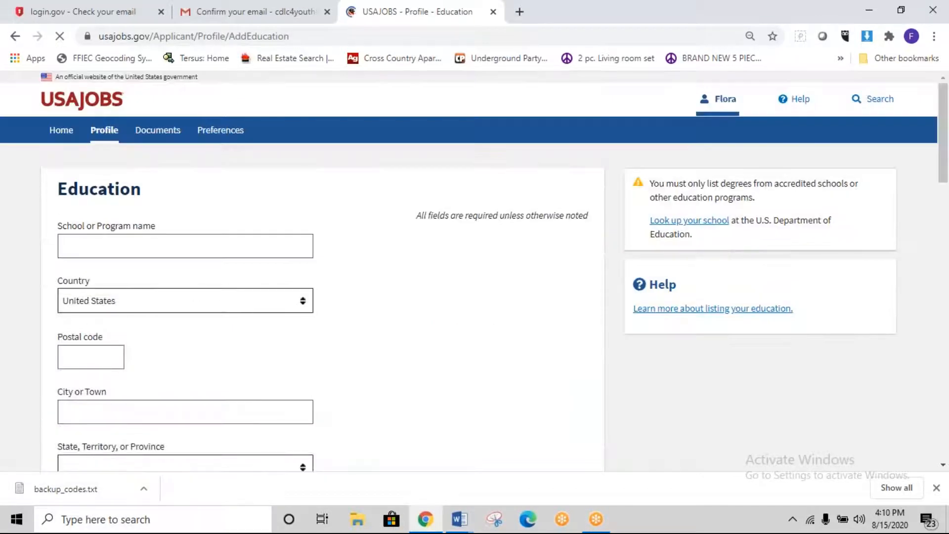
# Step: Set the school to Eastern Theological Seminary with postal code 21133 and its city
pyautogui.click(275, 251)
pyautogui.click(235, 276)
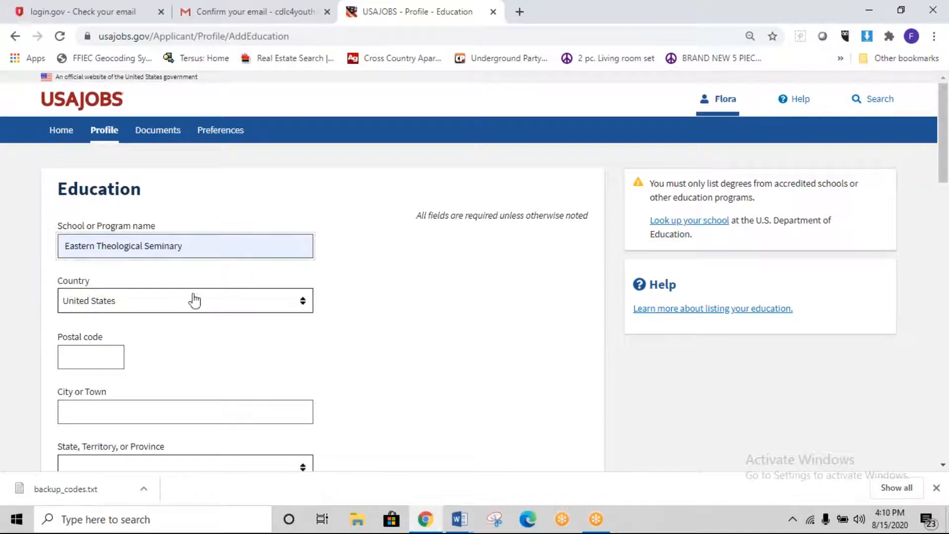
pyautogui.click(113, 352)
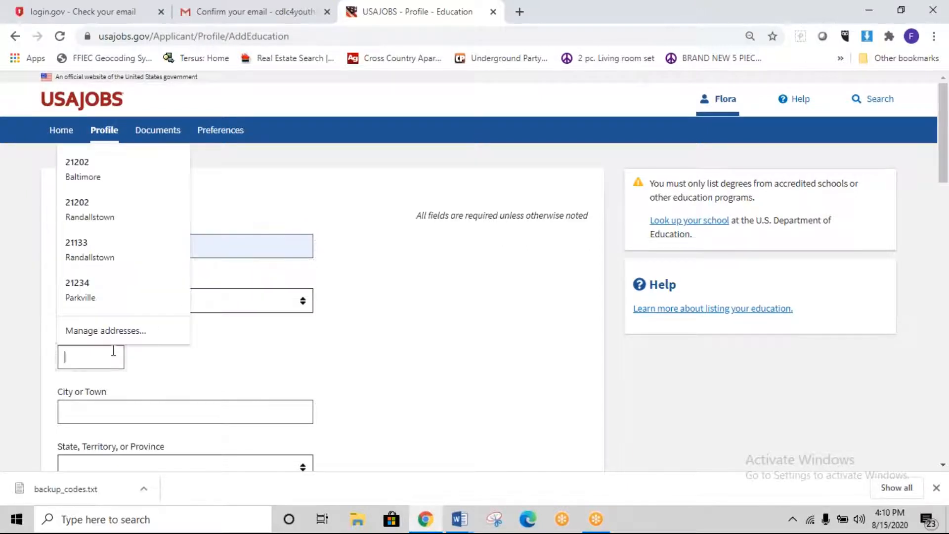
pyautogui.click(106, 241)
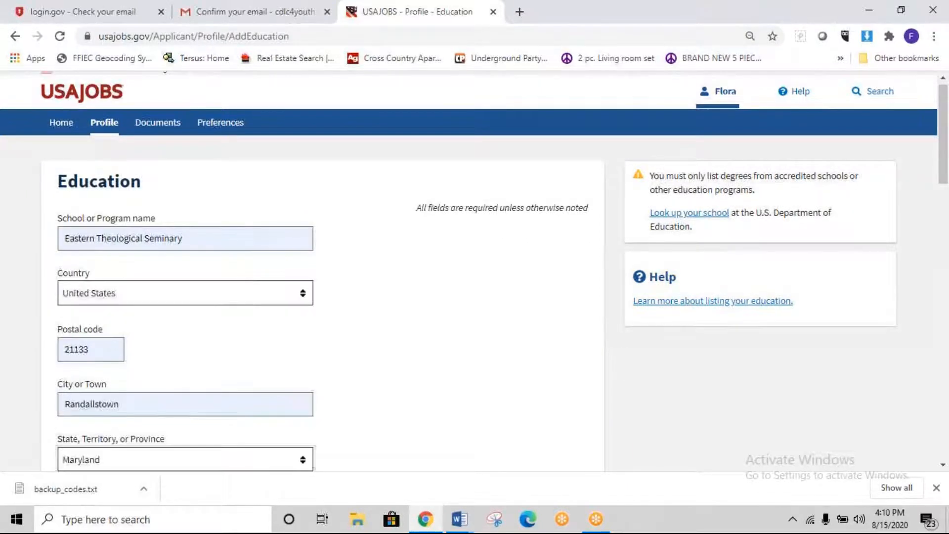
pyautogui.scroll(-3, 251, 366)
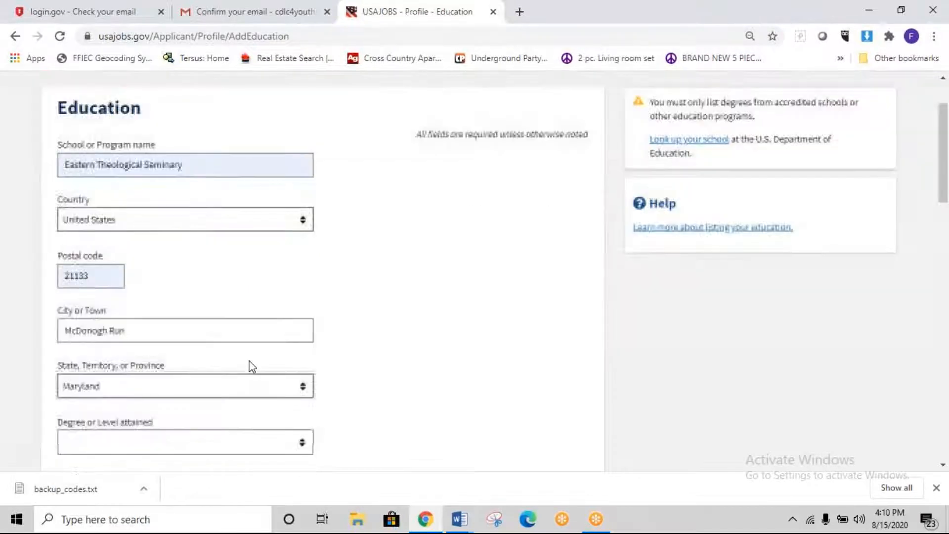
# Step: Choose Bachelor's Degree as the level attained, completed 05/2011
pyautogui.click(303, 383)
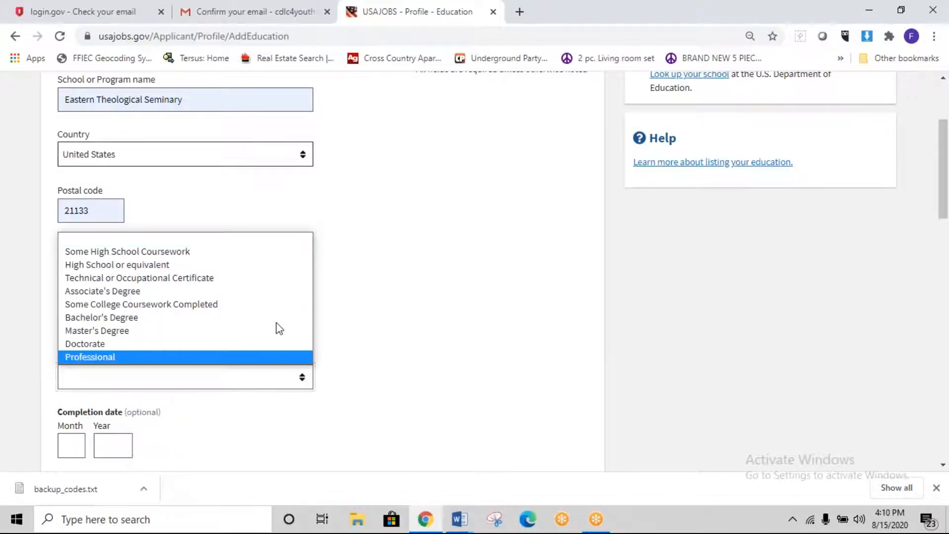
pyautogui.click(111, 318)
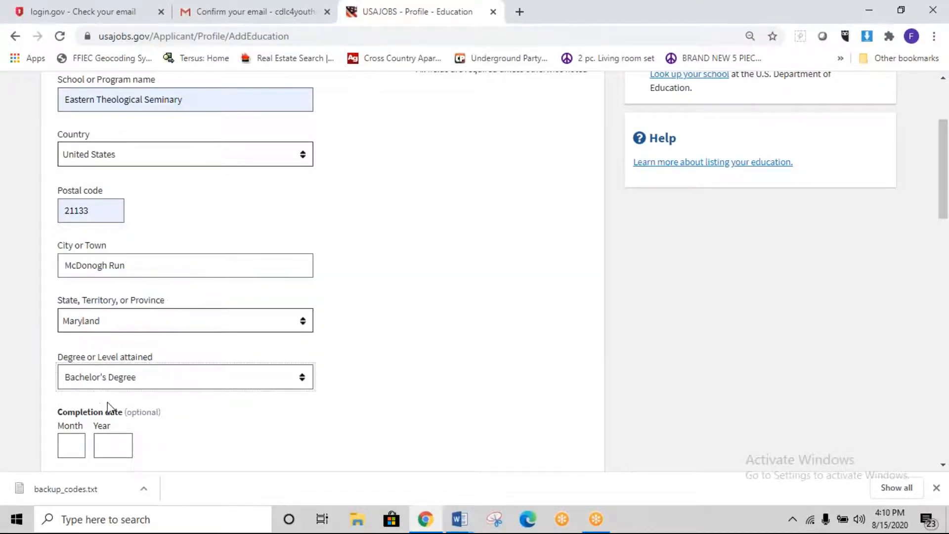
pyautogui.scroll(-3, 109, 408)
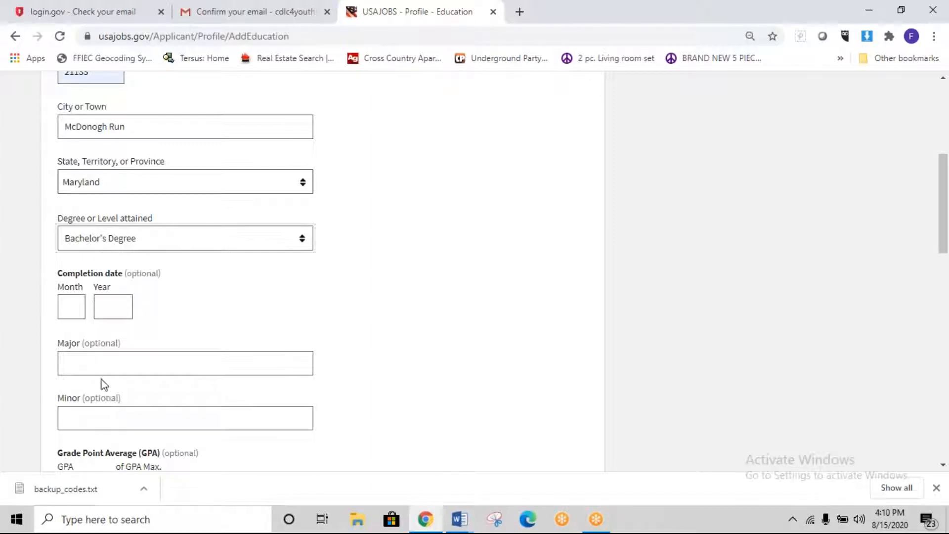
pyautogui.click(69, 310)
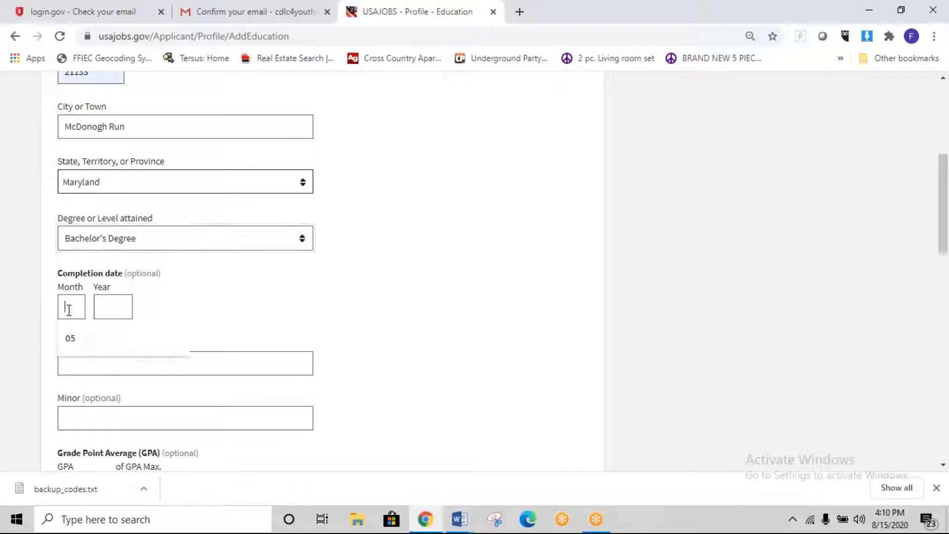
pyautogui.click(68, 336)
pyautogui.click(129, 307)
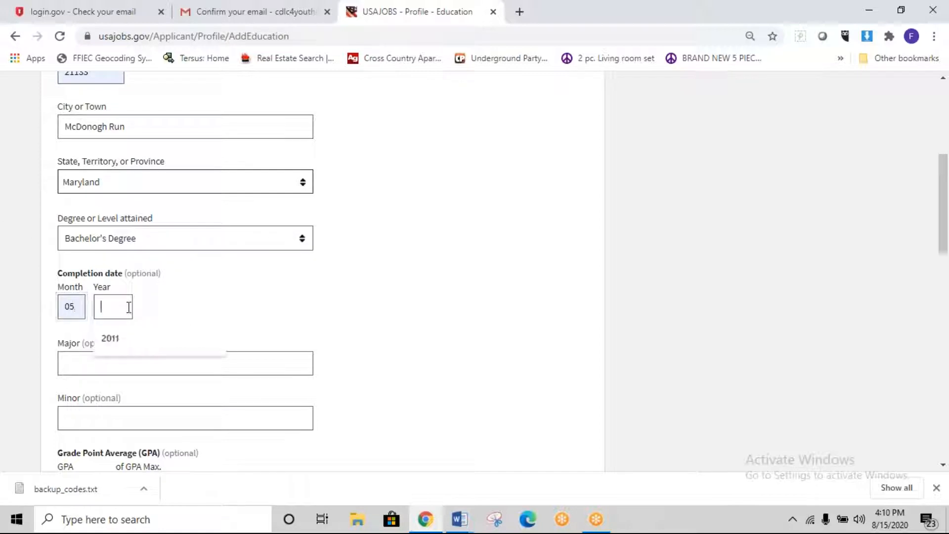
pyautogui.click(123, 337)
pyautogui.scroll(-4, 220, 375)
# Step: Enter major Bachelor of Theology, GPA 3.8 out of 4.0, and 124 total credits
pyautogui.click(106, 151)
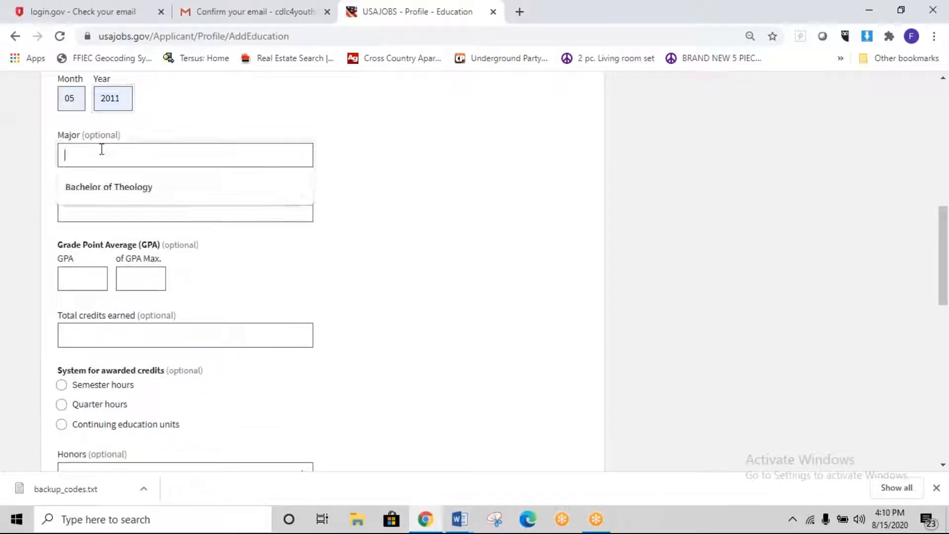
pyautogui.click(117, 186)
pyautogui.click(116, 208)
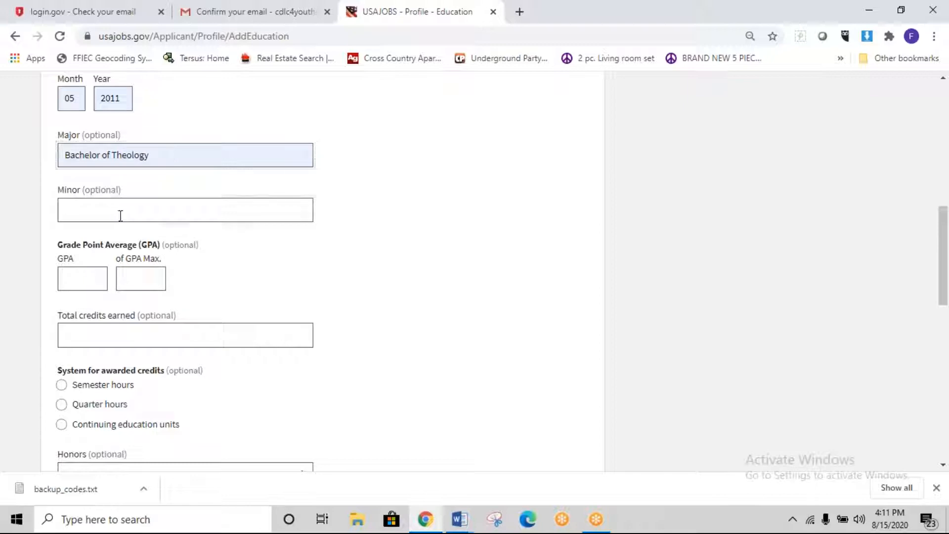
pyautogui.click(81, 277)
pyautogui.click(64, 320)
pyautogui.click(144, 286)
pyautogui.click(133, 313)
pyautogui.click(175, 330)
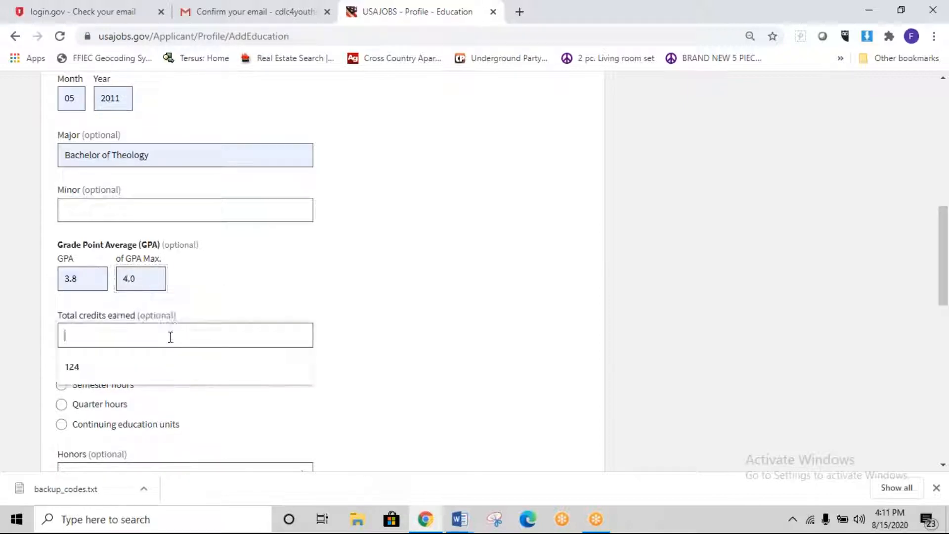
pyautogui.click(149, 363)
# Step: Count credits in semester hours, choose Cum Laude honors, and save the education entry
pyautogui.scroll(-2, 198, 333)
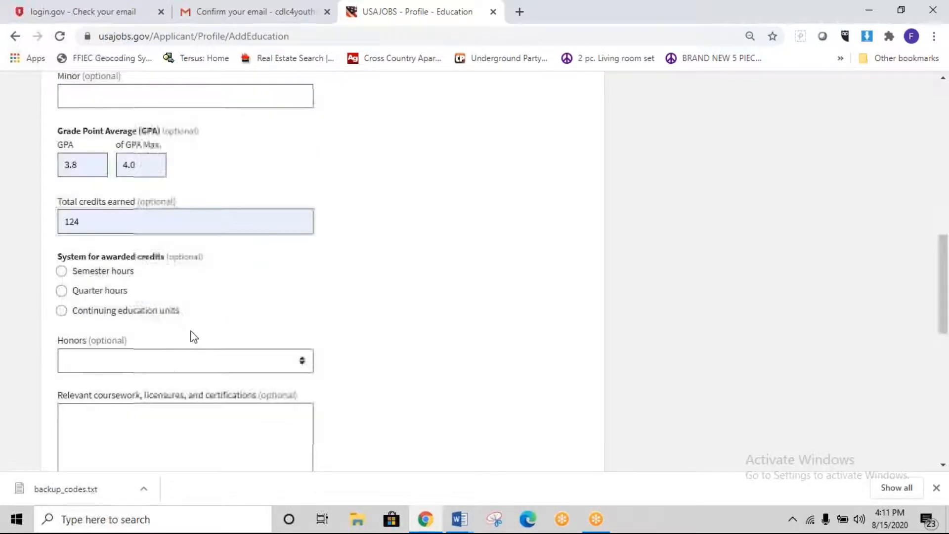
pyautogui.click(61, 246)
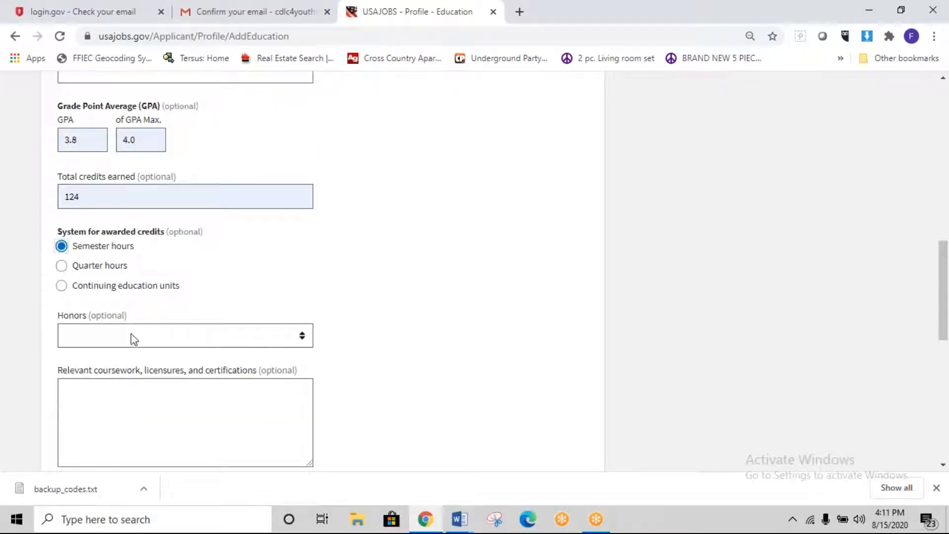
pyautogui.click(133, 339)
pyautogui.click(134, 365)
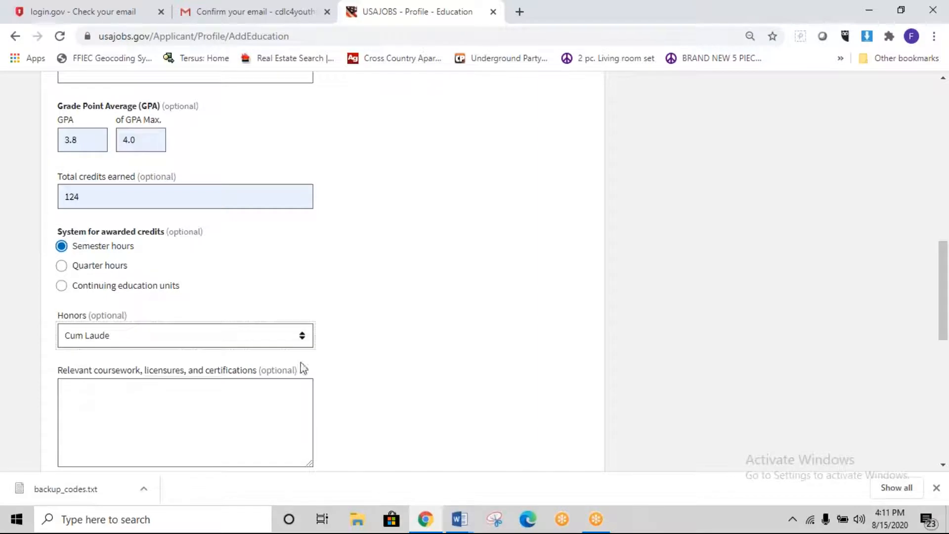
pyautogui.scroll(-4, 376, 355)
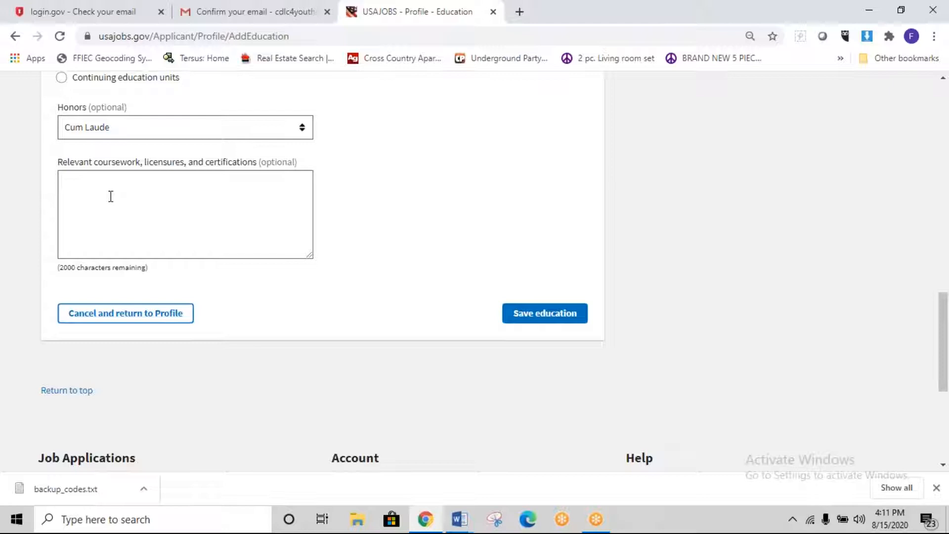
pyautogui.click(111, 197)
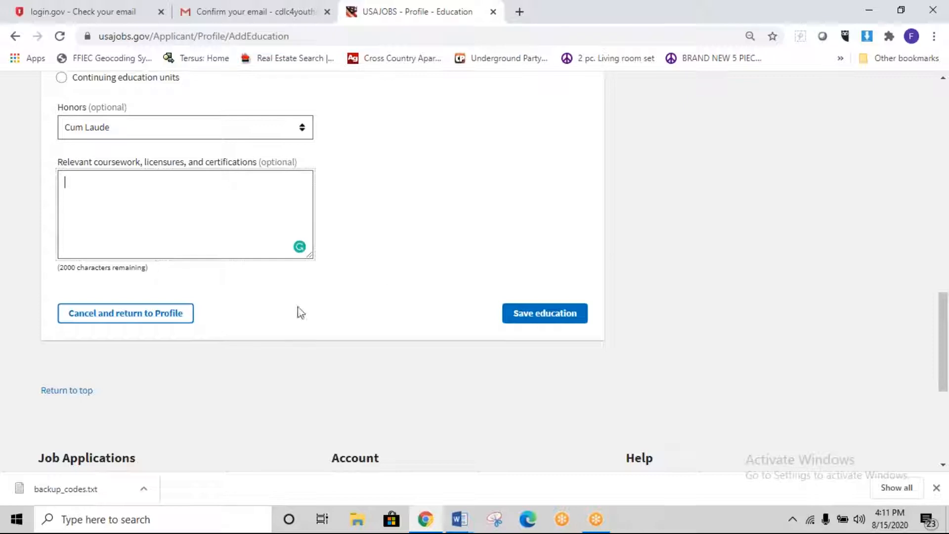
pyautogui.click(520, 322)
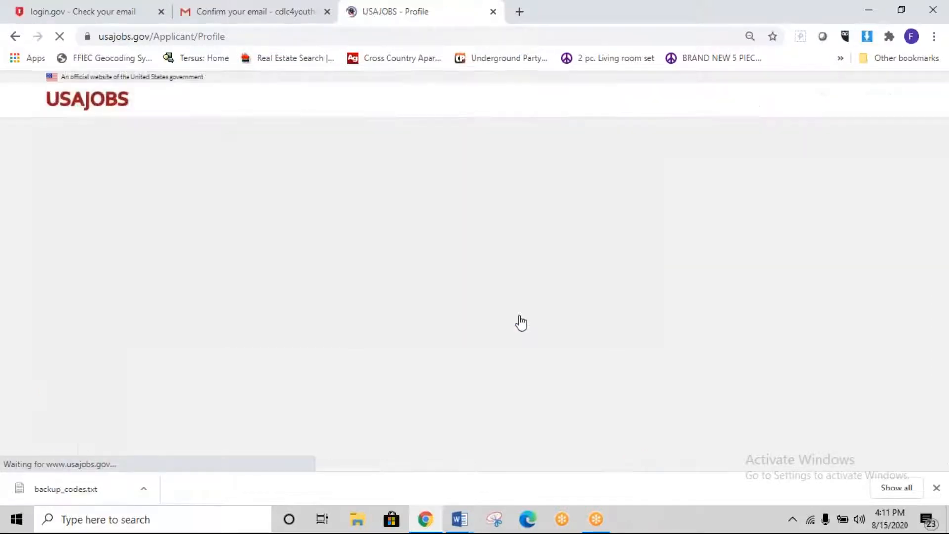
pyautogui.scroll(-6, 498, 316)
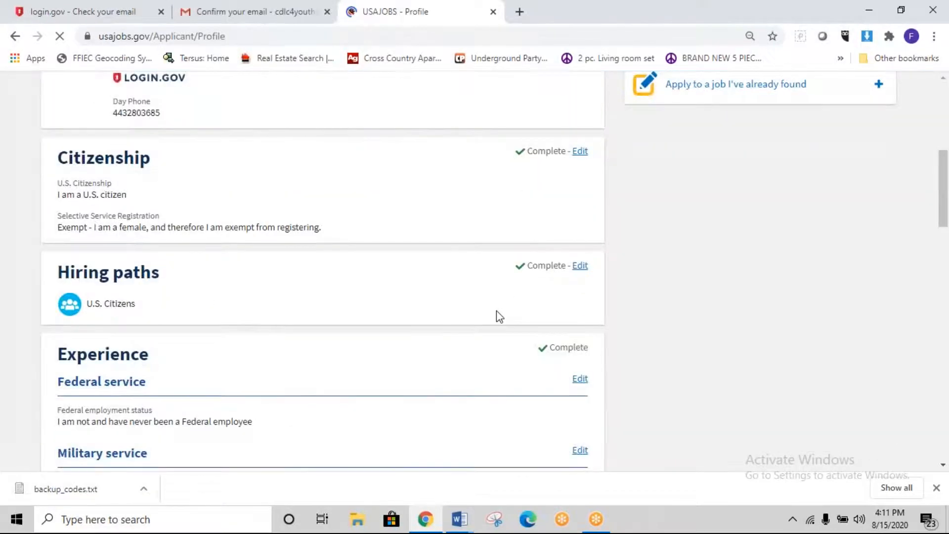
# Step: Start the demographics form and answer Female and Not Hispanic or Latino
pyautogui.scroll(-10, 496, 310)
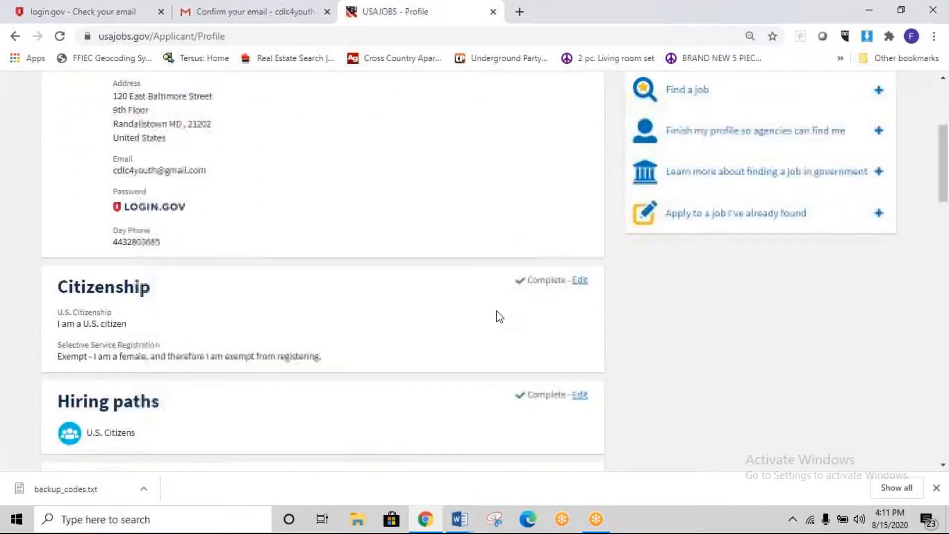
pyautogui.scroll(-8, 496, 312)
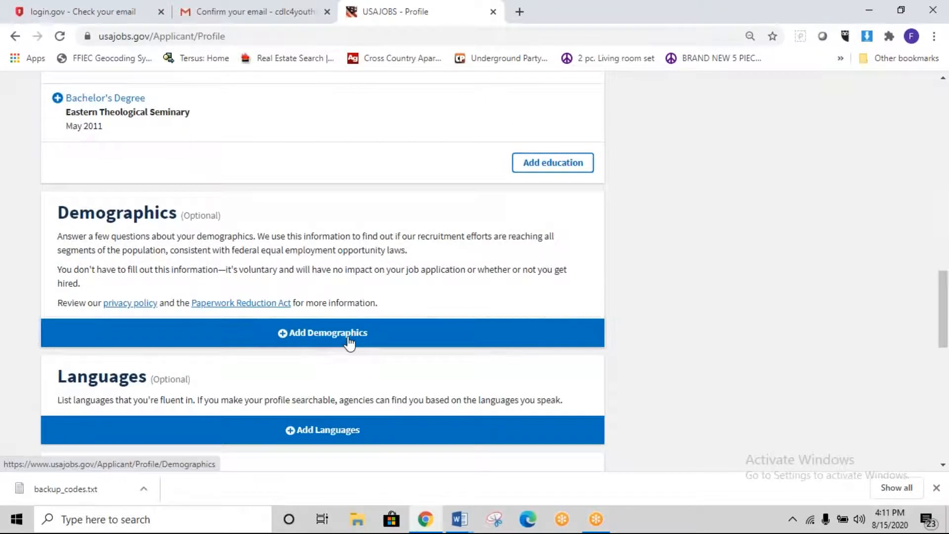
pyautogui.click(350, 340)
pyautogui.scroll(-4, 332, 312)
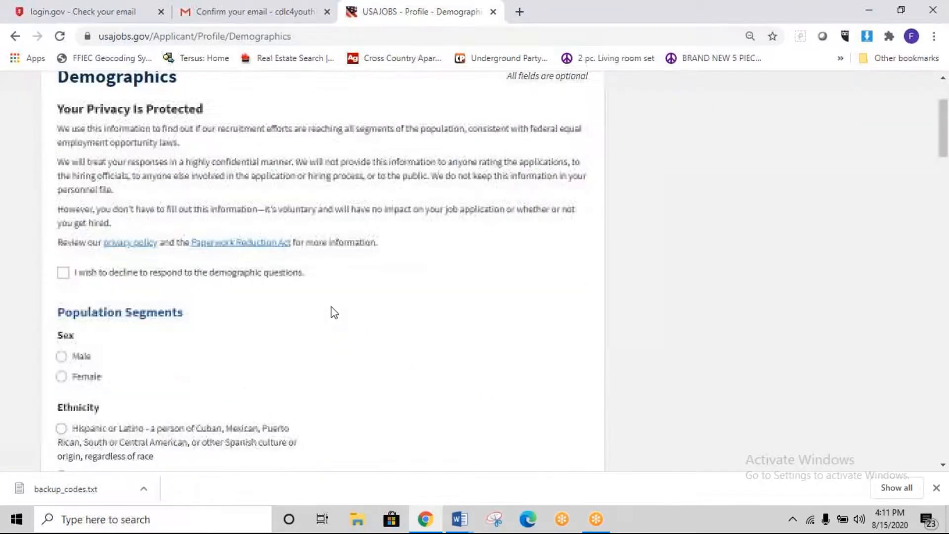
pyautogui.click(74, 280)
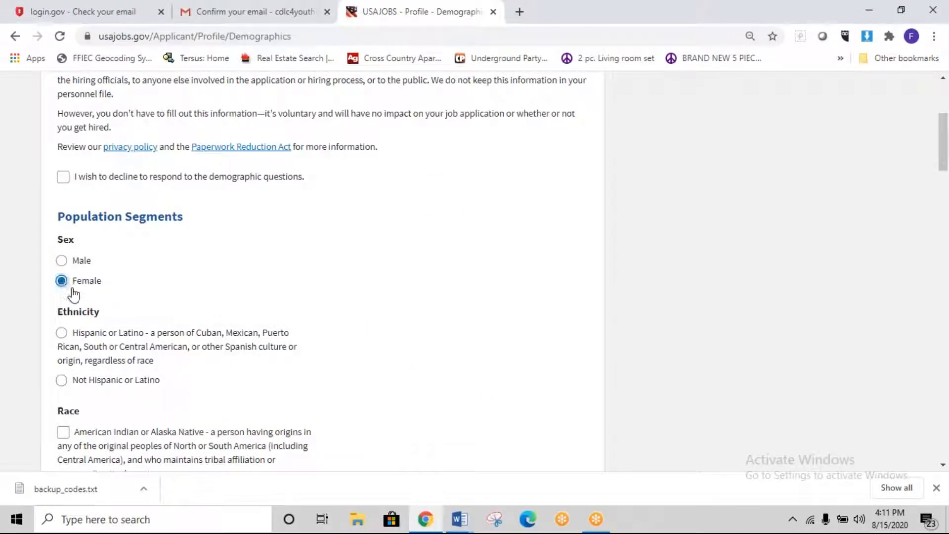
pyautogui.click(62, 380)
# Step: Decline the disability questions and save the demographic answers
pyautogui.scroll(-3, 142, 379)
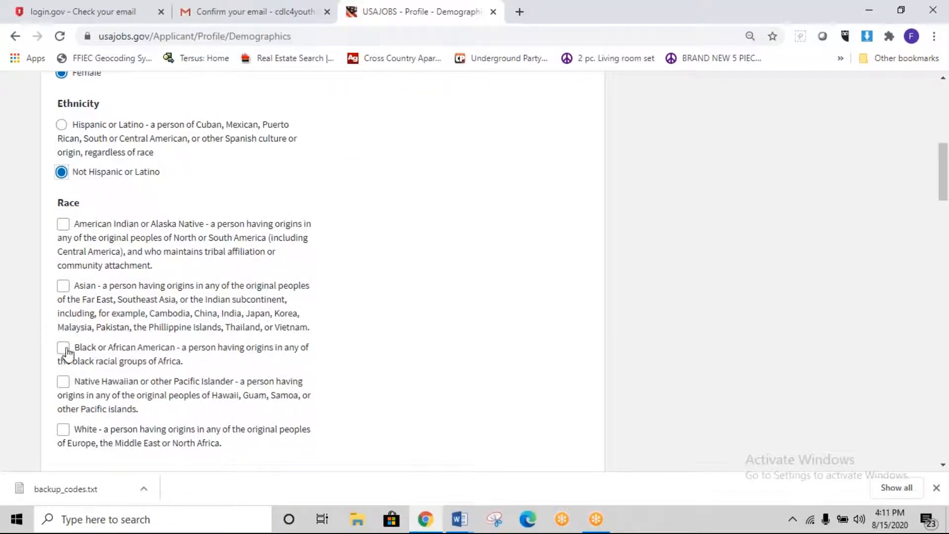
pyautogui.scroll(-6, 346, 364)
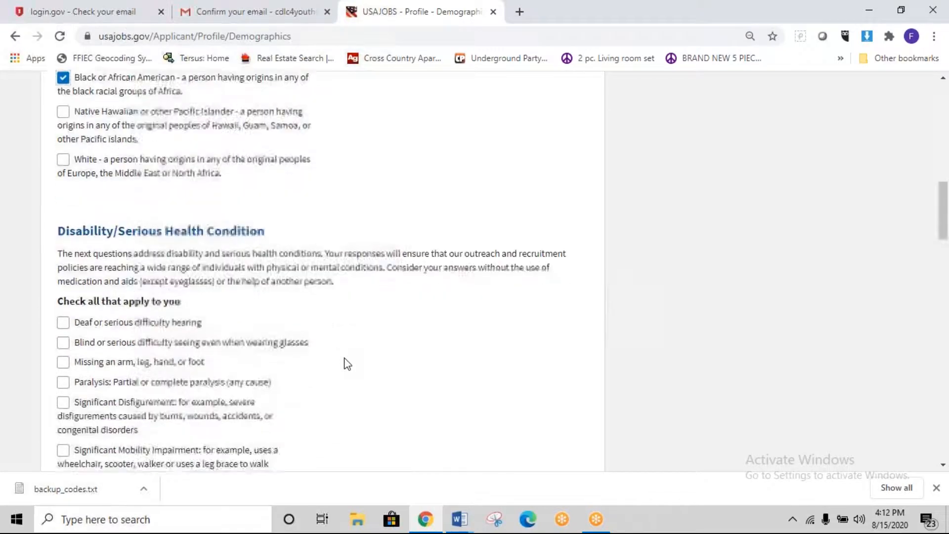
pyautogui.scroll(-4, 348, 364)
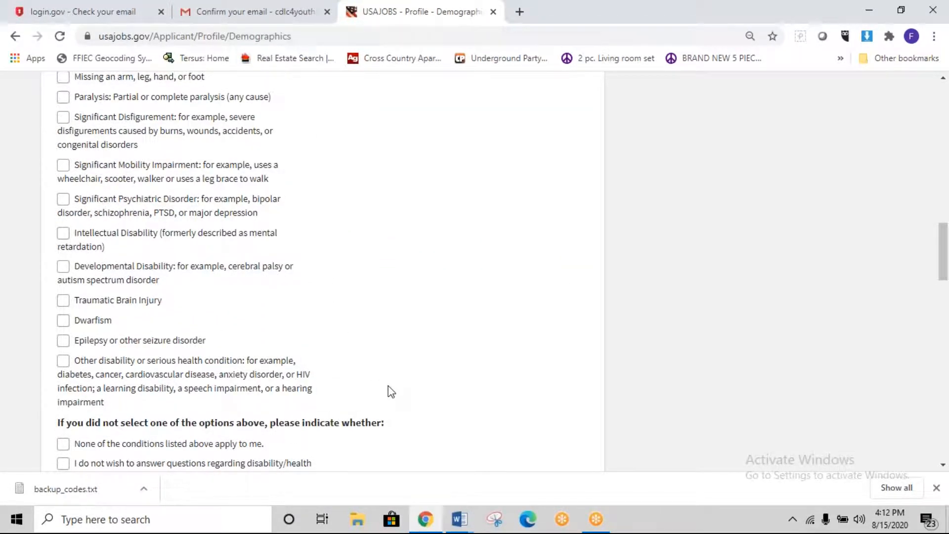
pyautogui.scroll(4, 390, 391)
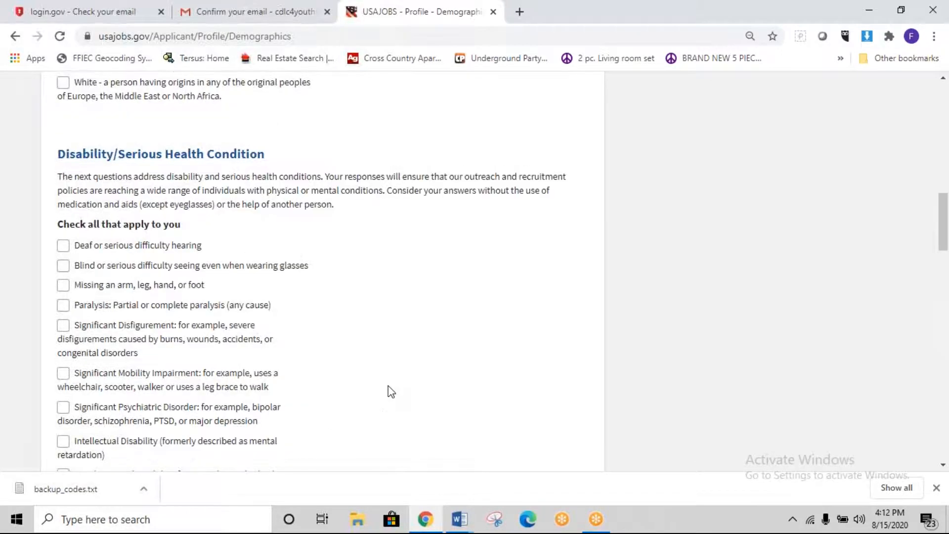
pyautogui.scroll(-8, 388, 391)
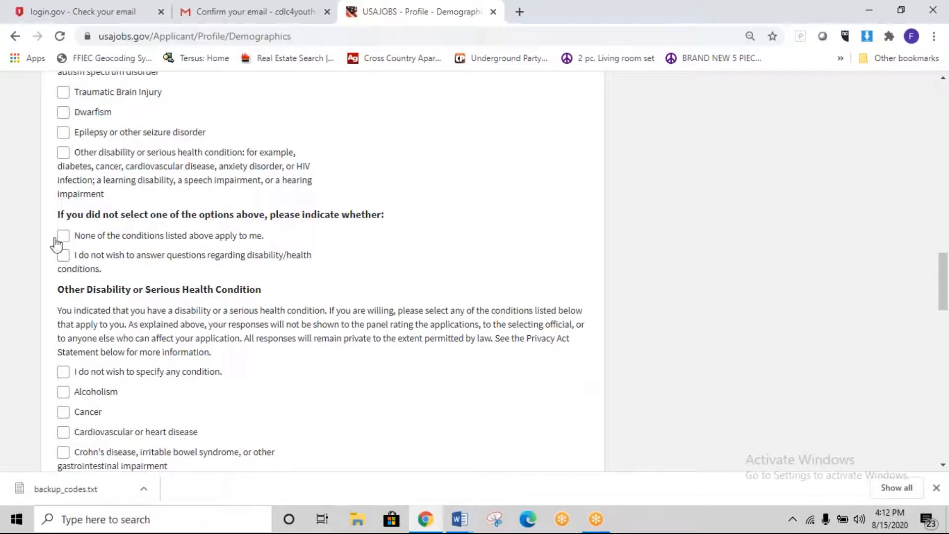
pyautogui.click(64, 256)
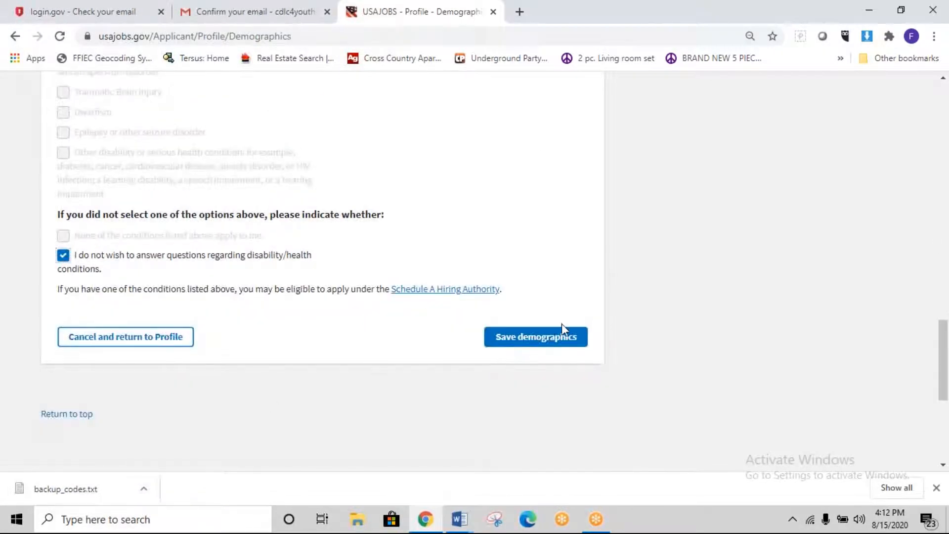
pyautogui.scroll(10, 555, 359)
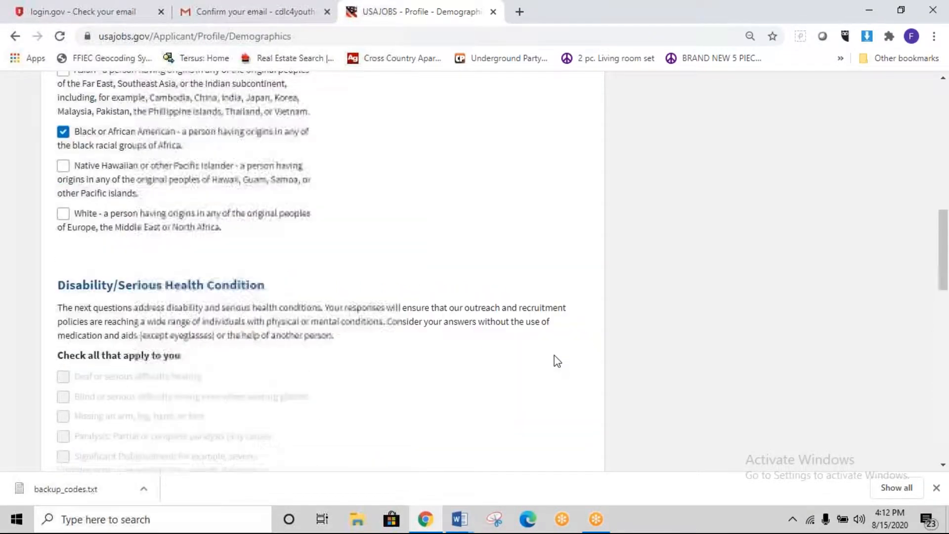
pyautogui.scroll(-10, 557, 361)
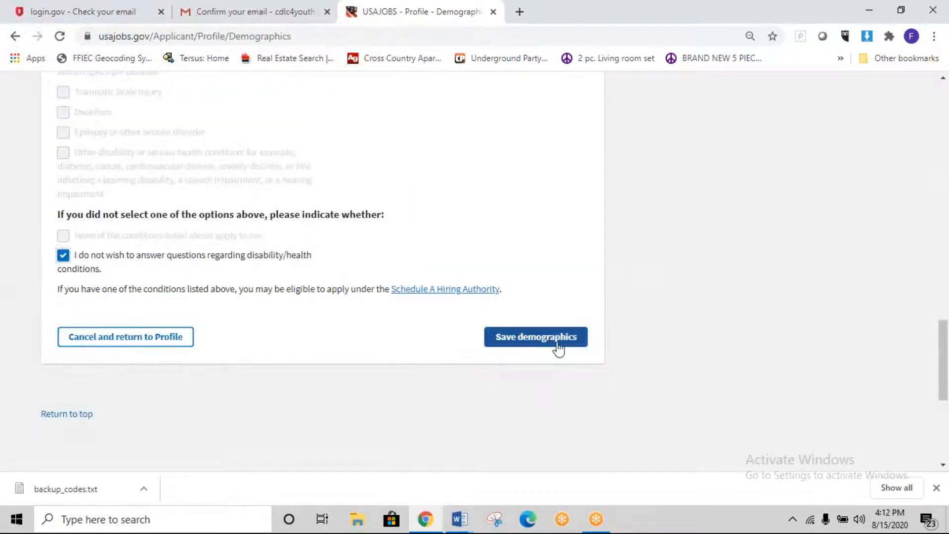
pyautogui.click(558, 346)
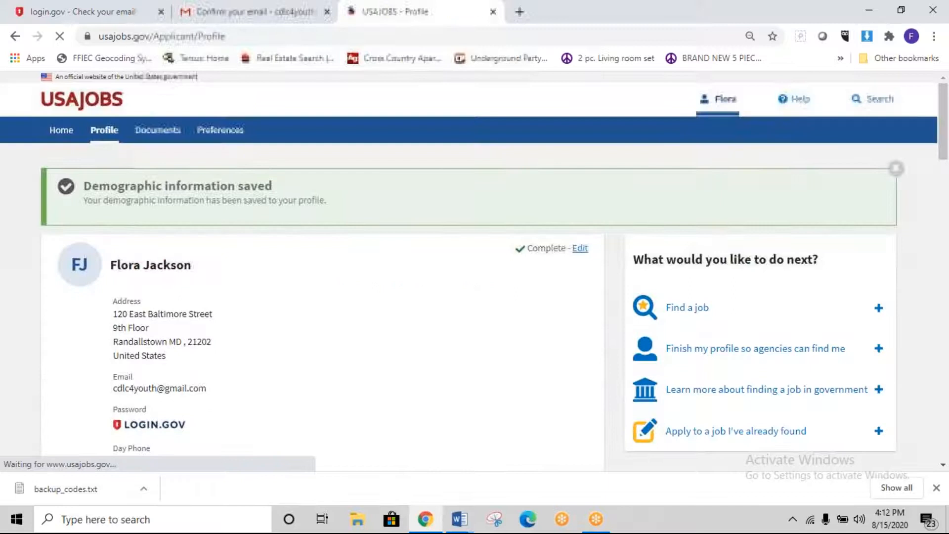
# Step: Add a language entry and pick English from the suggestions
pyautogui.scroll(-15, 432, 302)
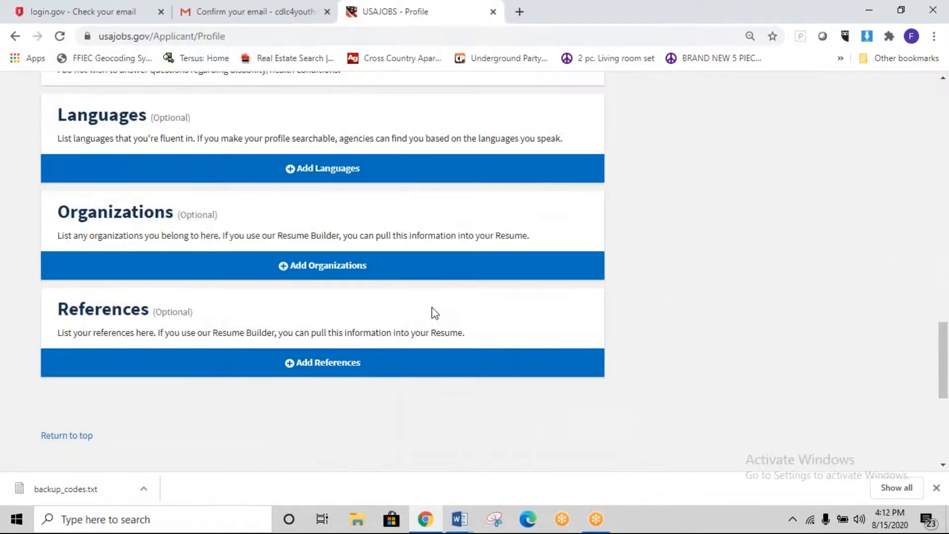
pyautogui.click(315, 167)
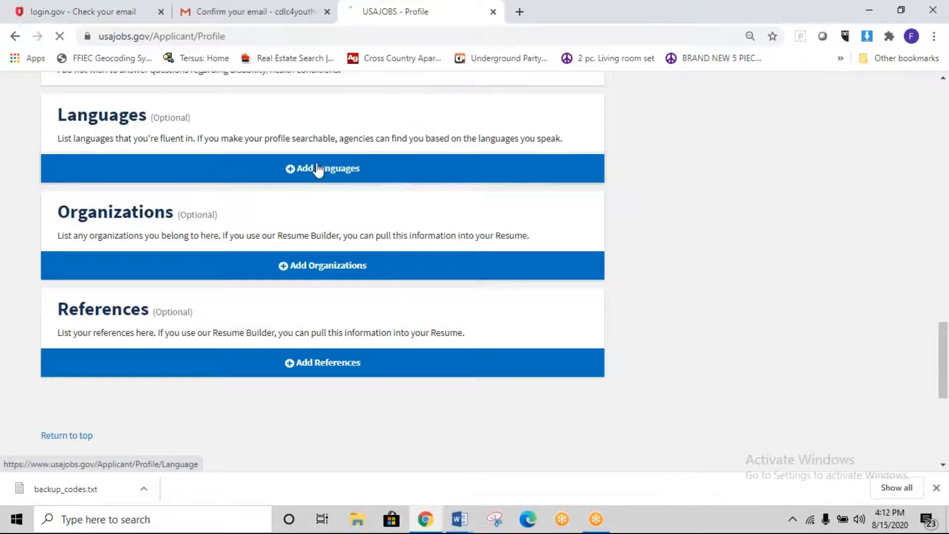
pyautogui.click(121, 248)
pyautogui.write('English')
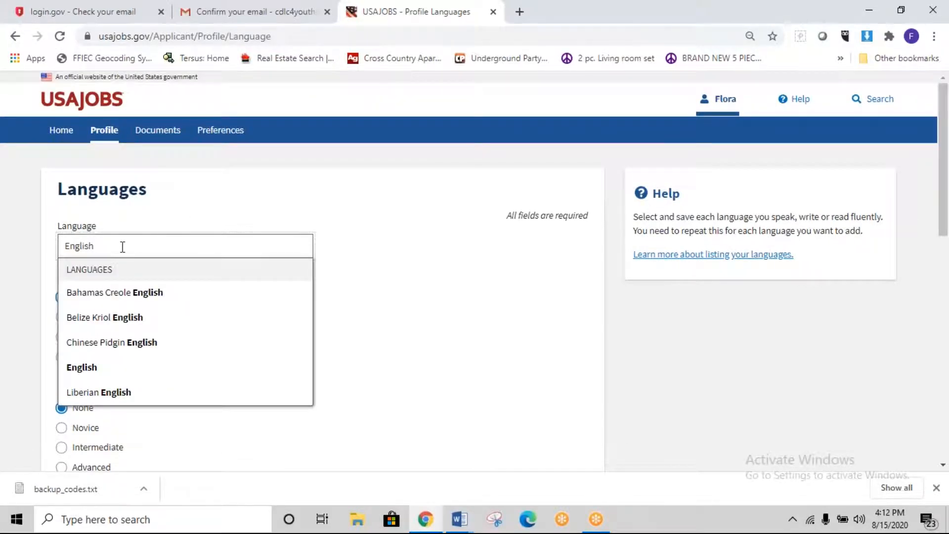
pyautogui.click(82, 368)
# Step: Set English spoken, written and reading levels to Advanced and save it
pyautogui.scroll(-3, 224, 391)
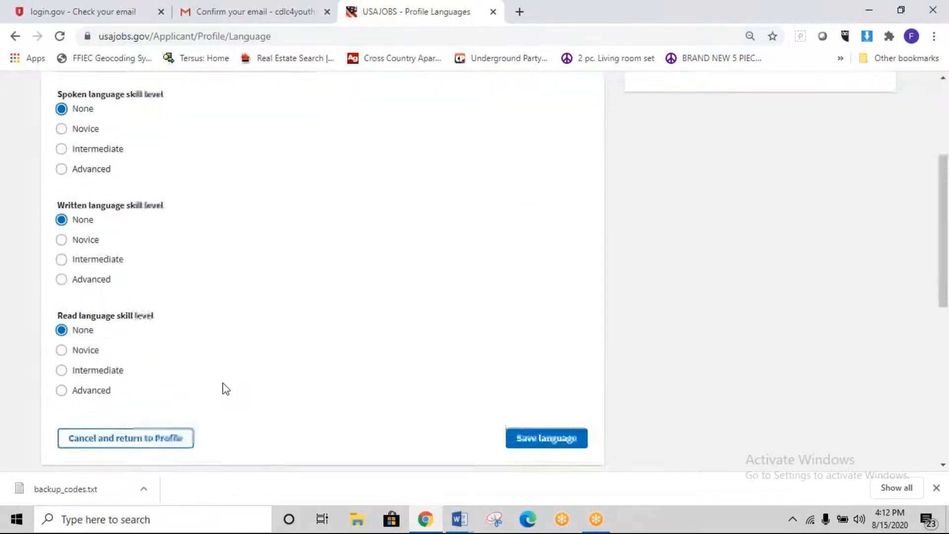
pyautogui.scroll(1, 222, 388)
pyautogui.click(61, 218)
pyautogui.click(61, 329)
pyautogui.click(61, 439)
pyautogui.scroll(-4, 432, 383)
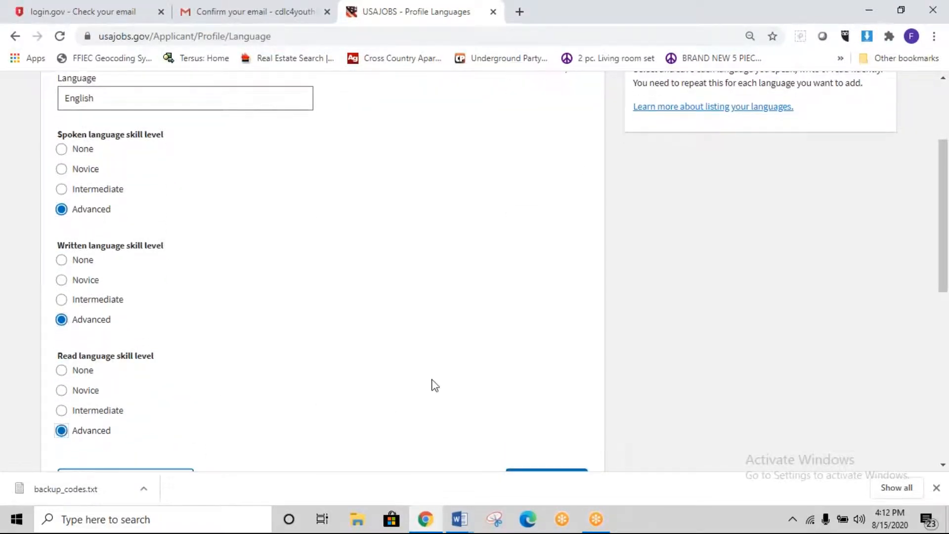
pyautogui.click(566, 279)
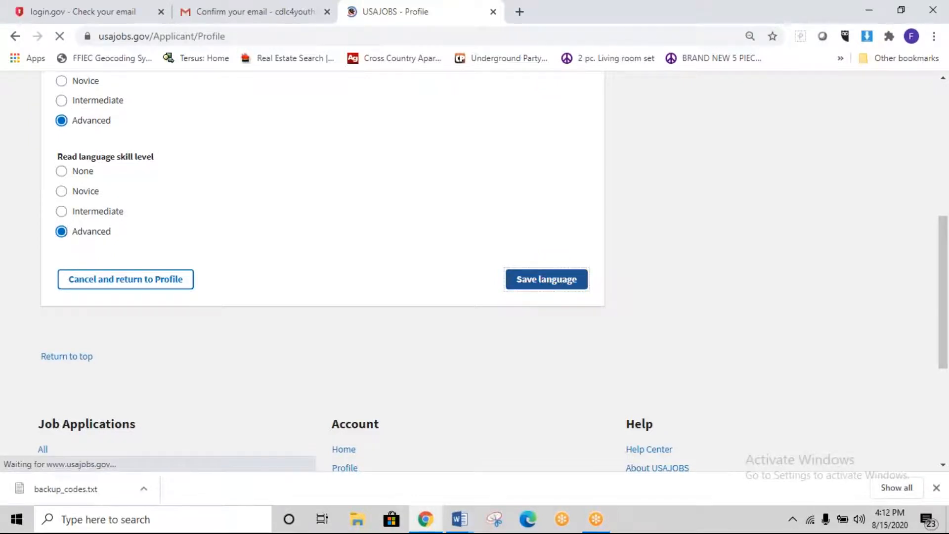
pyautogui.scroll(-15, 528, 289)
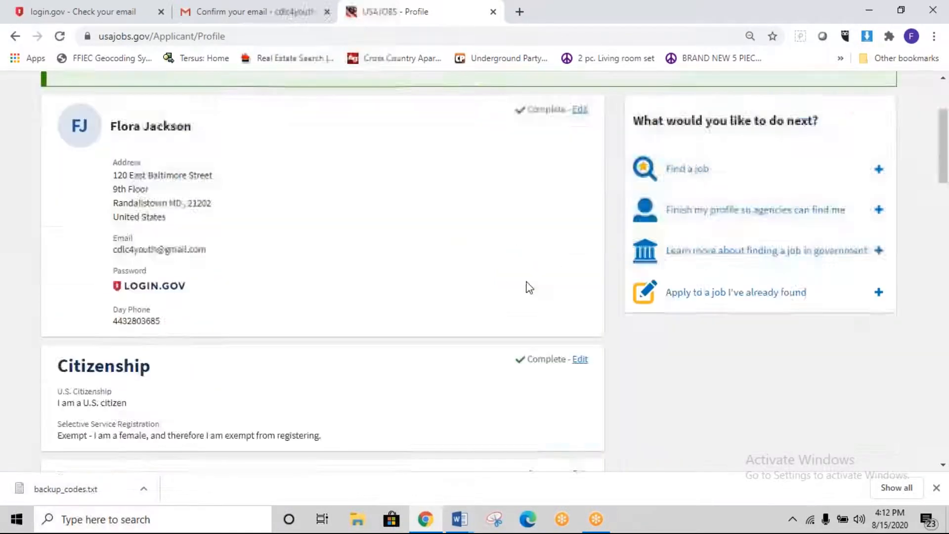
pyautogui.scroll(-6, 528, 292)
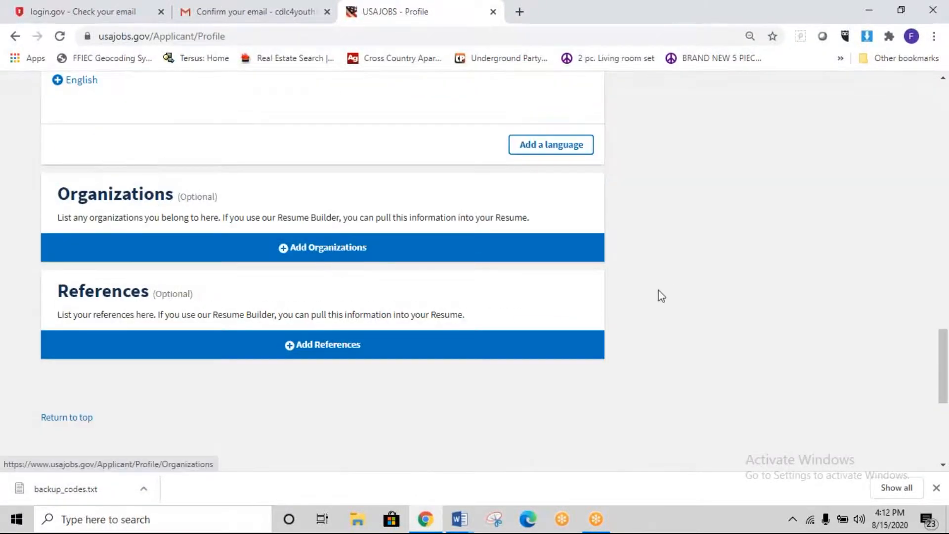
pyautogui.scroll(1, 659, 299)
pyautogui.scroll(20, 659, 300)
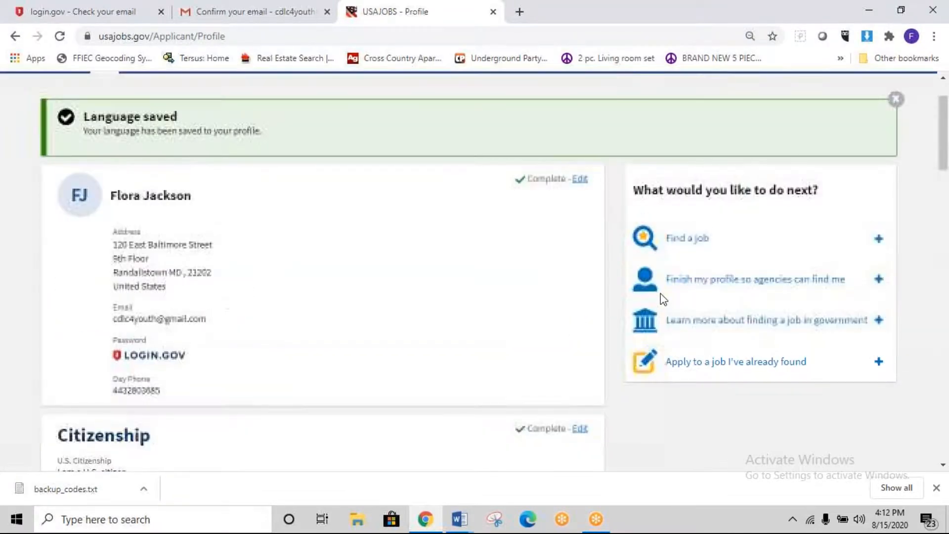
pyautogui.scroll(-1, 661, 299)
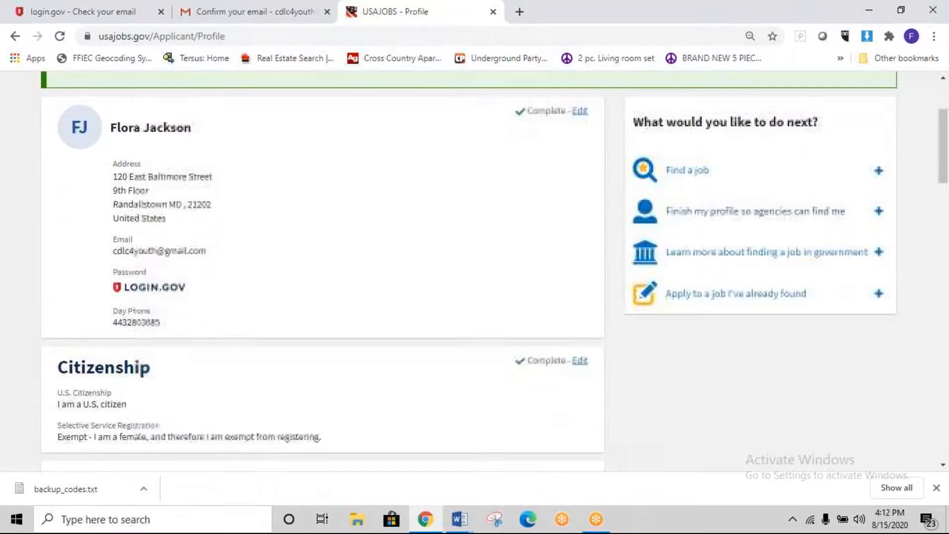
pyautogui.scroll(-12, 638, 413)
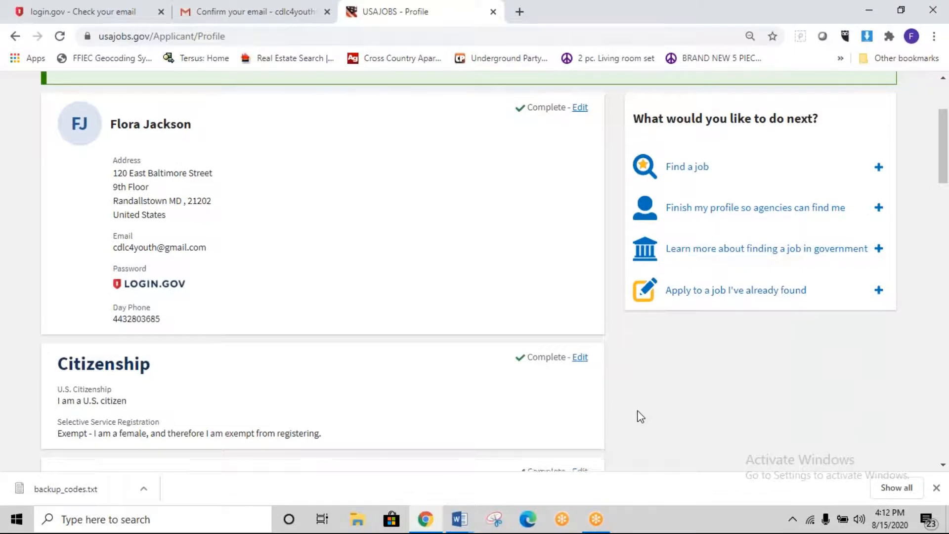
pyautogui.scroll(-8, 639, 418)
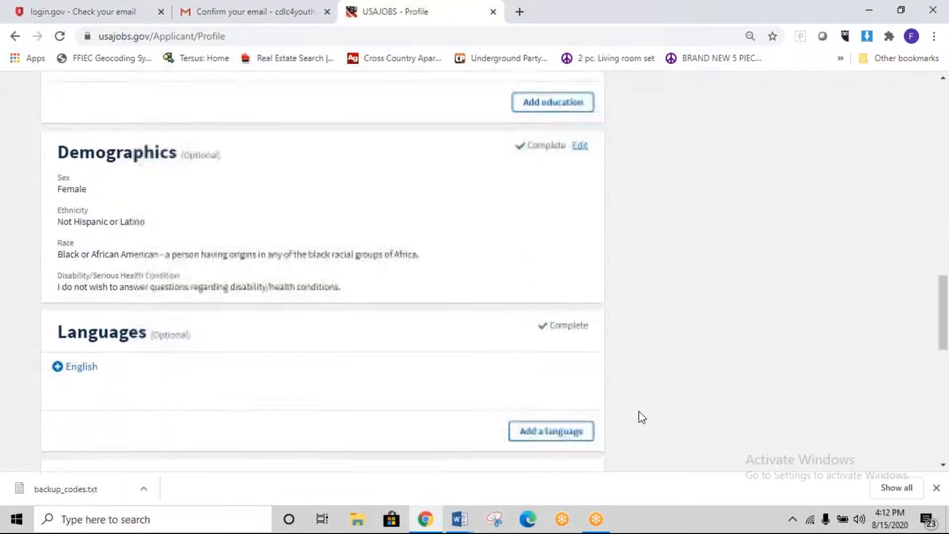
# Step: Add Roper's Victim Assistance Academy Alumni as an organization with role Member and save it
pyautogui.click(298, 318)
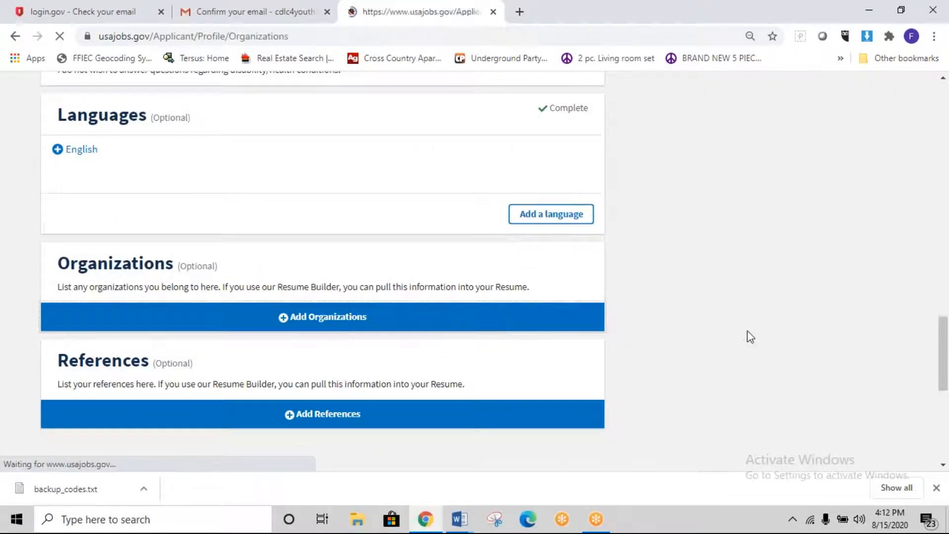
pyautogui.click(238, 246)
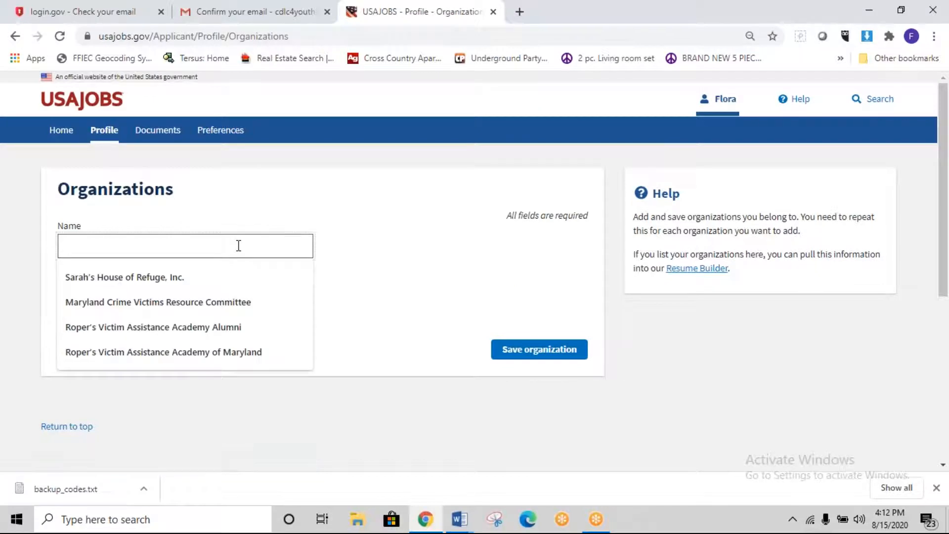
pyautogui.click(221, 326)
pyautogui.click(196, 305)
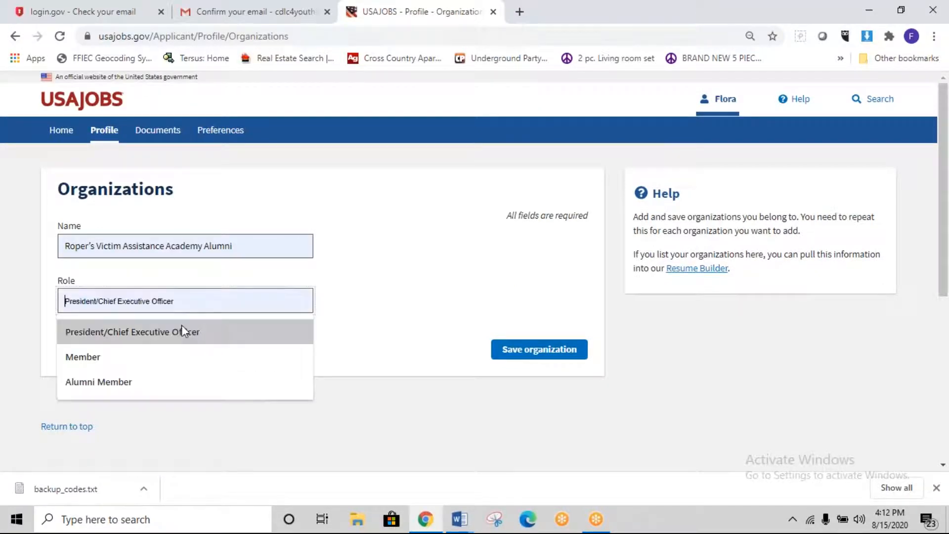
pyautogui.click(179, 356)
pyautogui.click(525, 355)
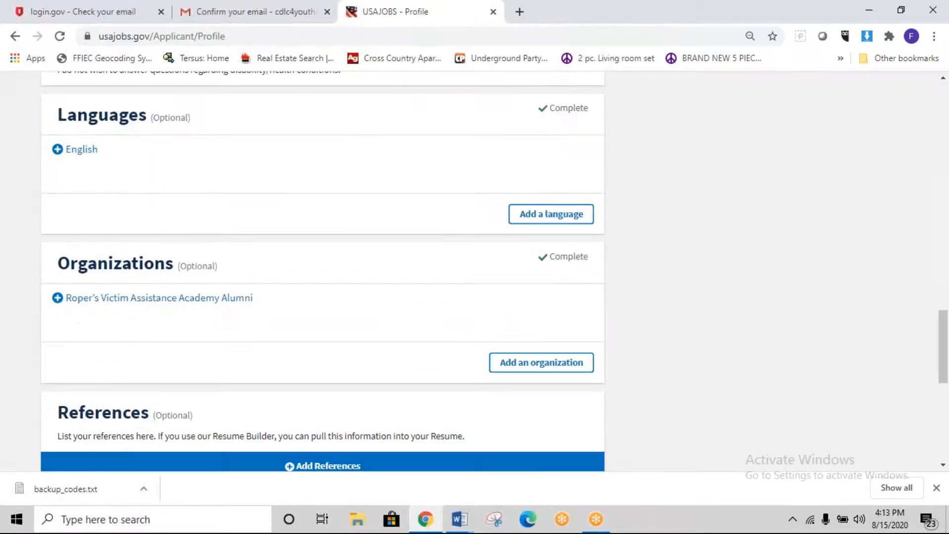
pyautogui.scroll(-2, 322, 272)
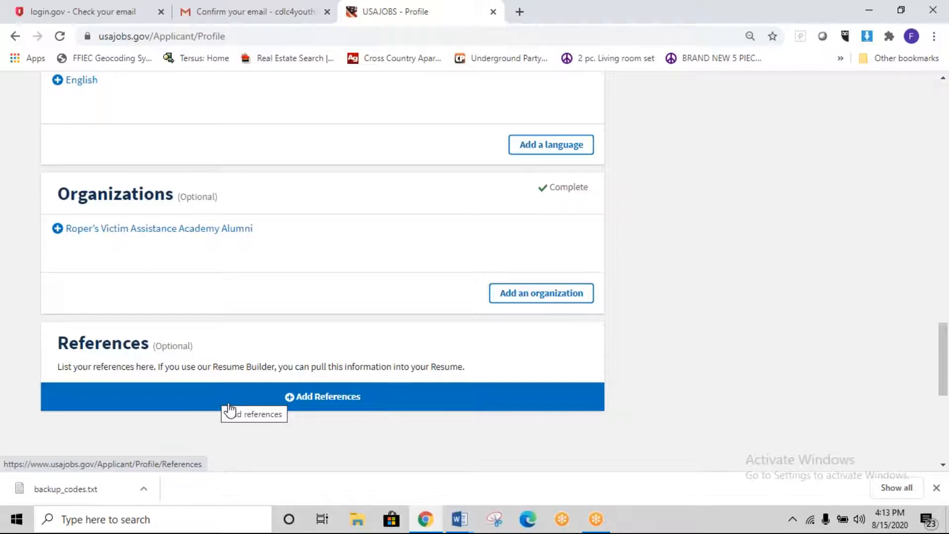
# Step: Start a new reference and correct the autofilled name to the reference's full name
pyautogui.click(303, 402)
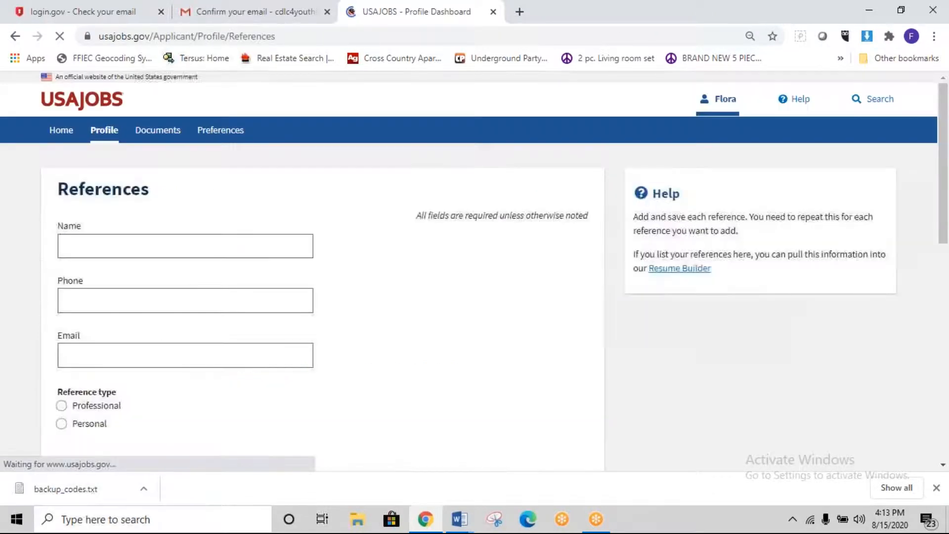
pyautogui.click(176, 248)
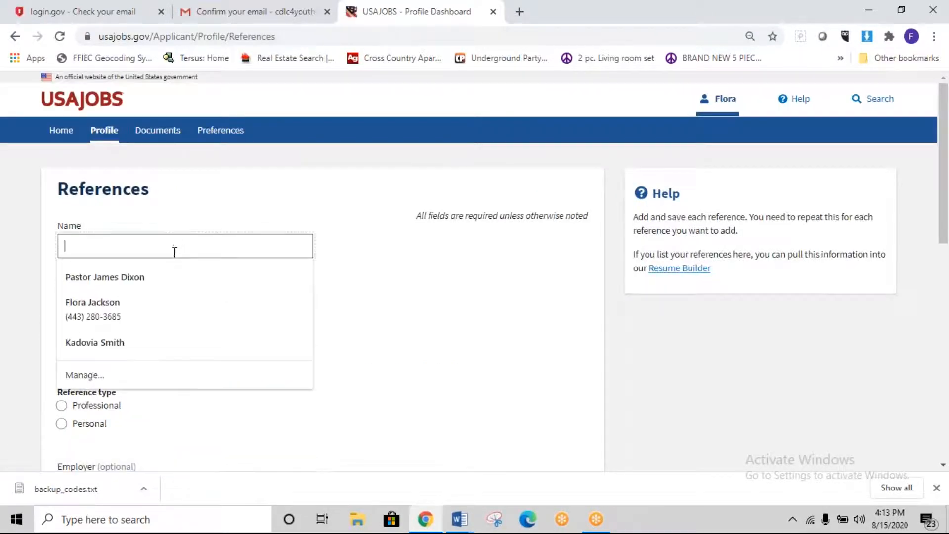
pyautogui.click(151, 318)
pyautogui.click(128, 244)
pyautogui.moveTo(129, 244); pyautogui.dragTo(52, 257)
pyautogui.click(86, 247)
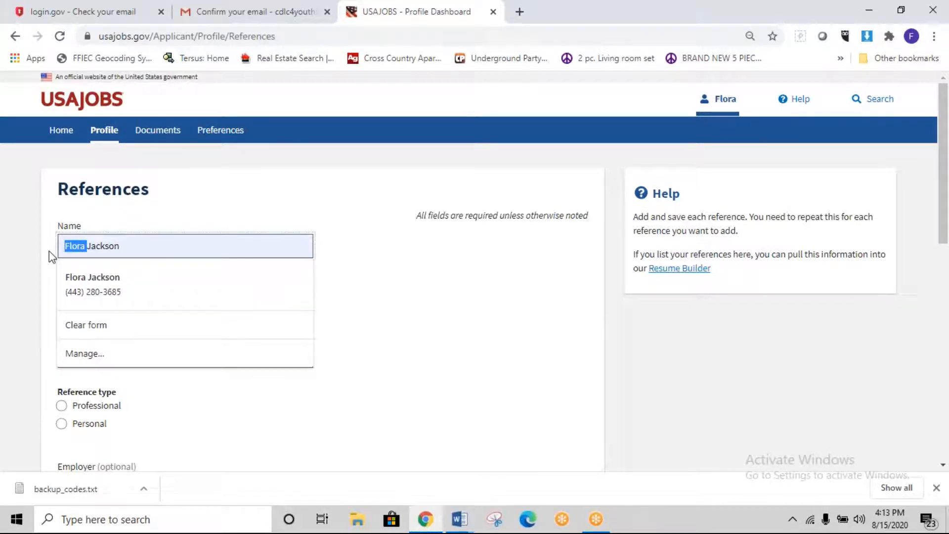
pyautogui.write('k')
pyautogui.press('BackSpace')
pyautogui.moveTo(191, 246); pyautogui.dragTo(59, 239)
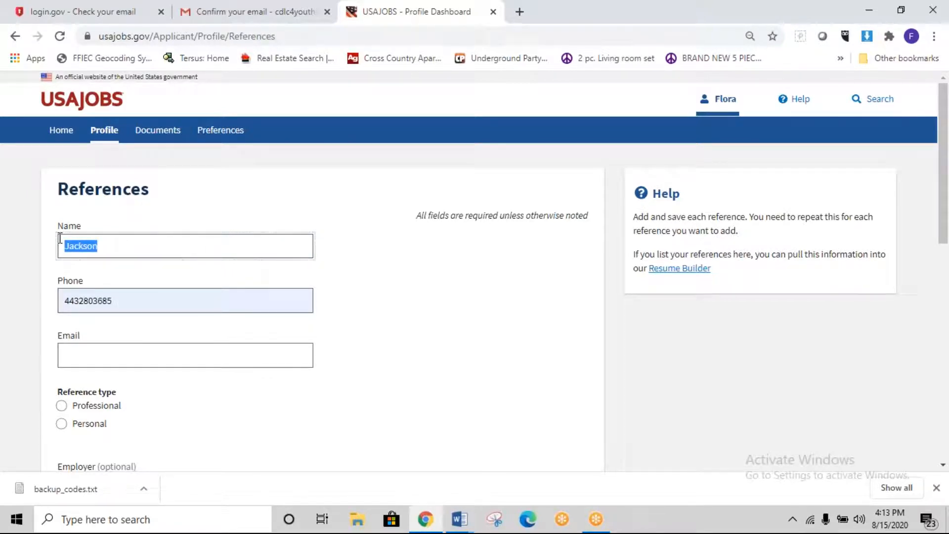
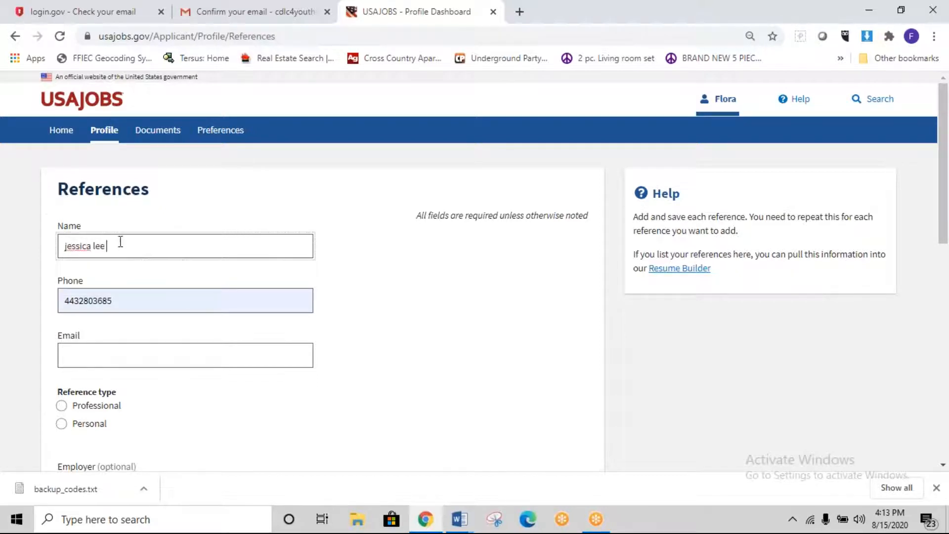
pyautogui.moveTo(121, 242); pyautogui.dragTo(26, 248)
pyautogui.write('Ja')
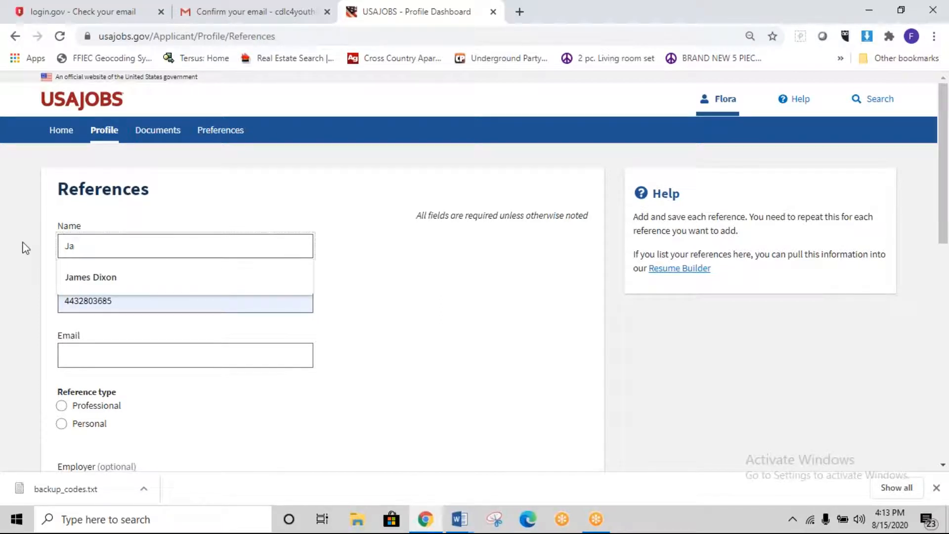
pyautogui.write('ss')
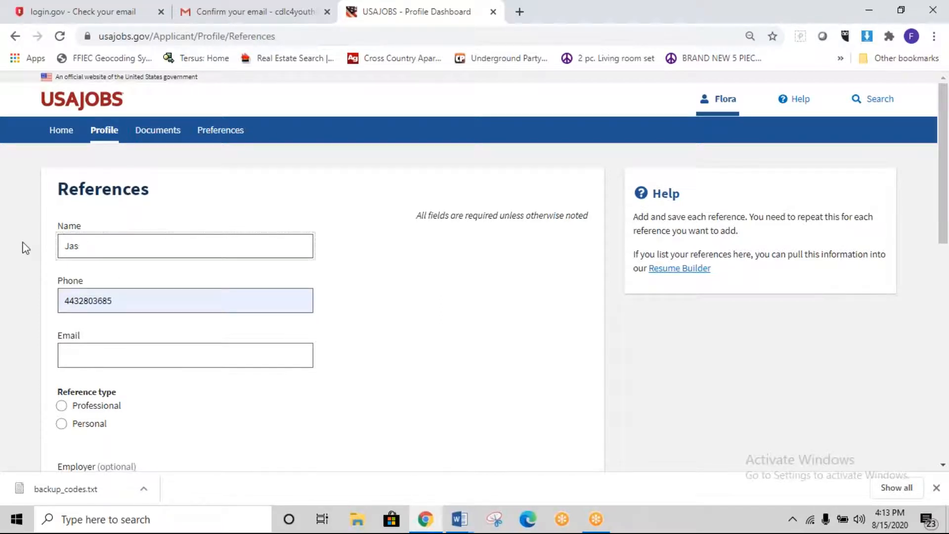
pyautogui.press('BackSpace')
pyautogui.press('BackSpace')
pyautogui.write('essica')
# Step: Replace the prefilled phone number with the reference's phone number
pyautogui.moveTo(107, 301); pyautogui.dragTo(94, 301)
pyautogui.click(77, 301)
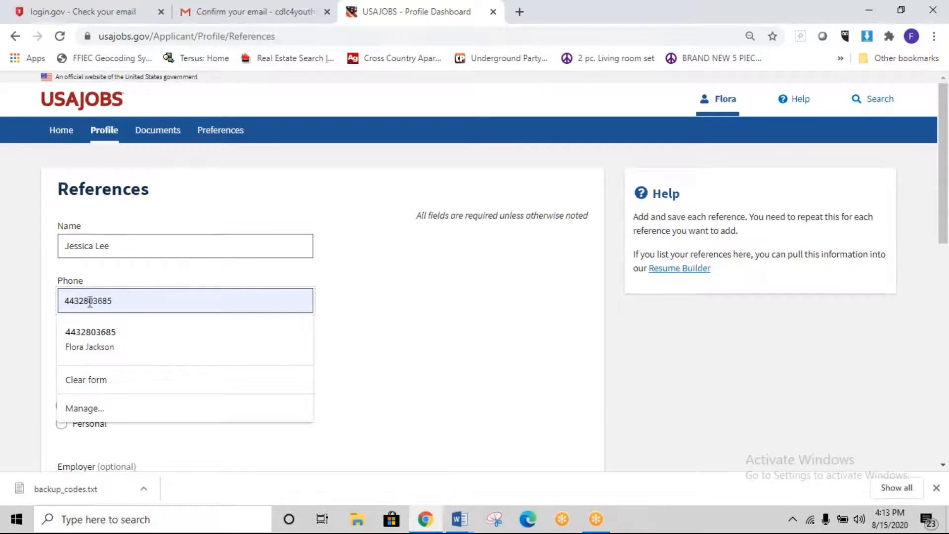
pyautogui.write('-')
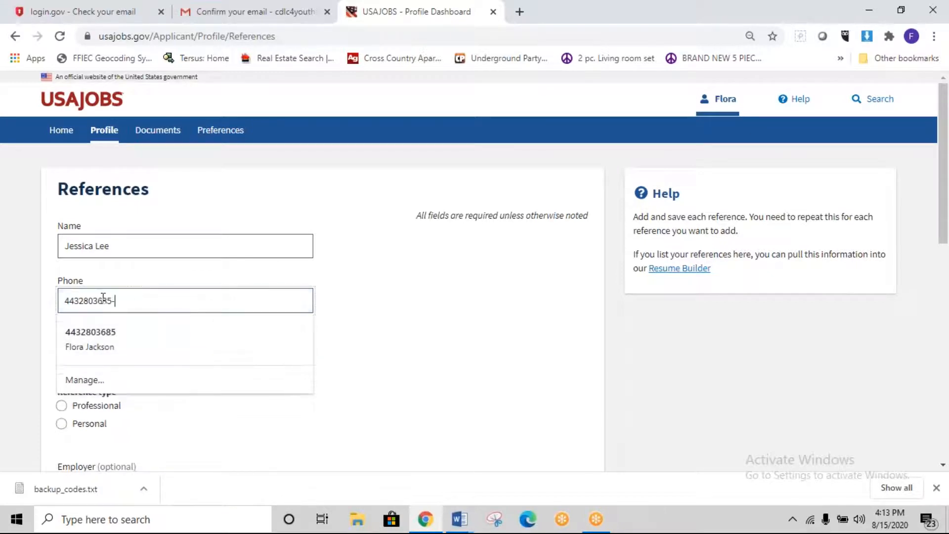
pyautogui.moveTo(130, 303); pyautogui.dragTo(40, 297)
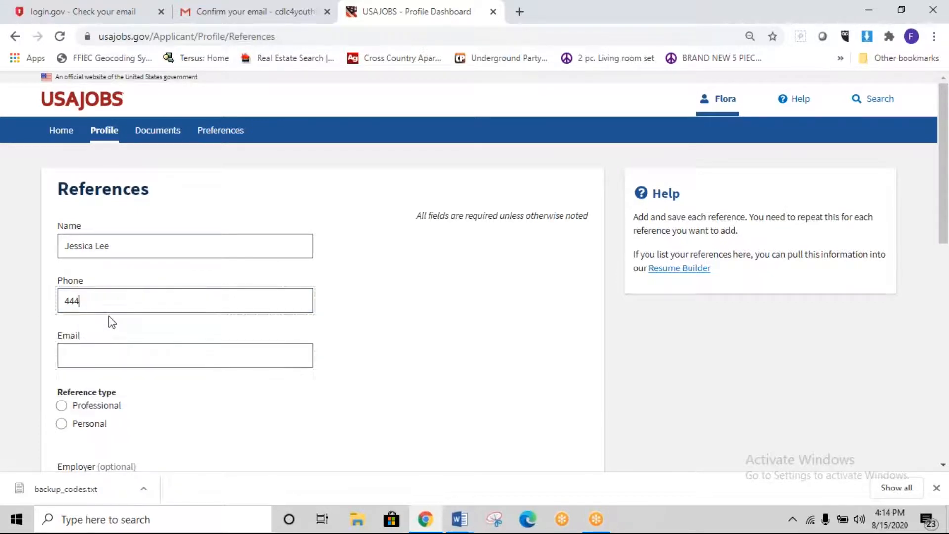
# Step: Fill in and correct the reference's e-mail, mark it Professional, and save the reference
pyautogui.click(121, 357)
pyautogui.click(123, 321)
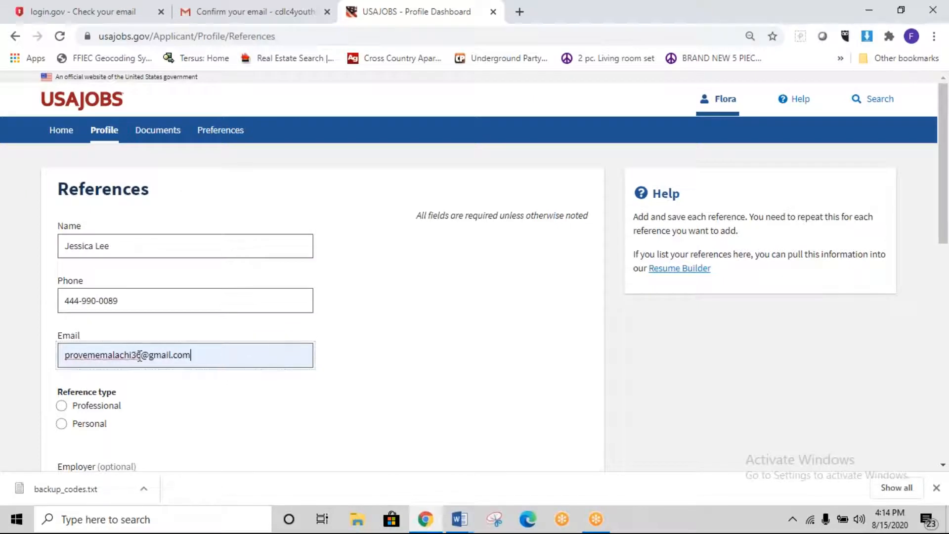
pyautogui.press('BackSpace')
pyautogui.write('8')
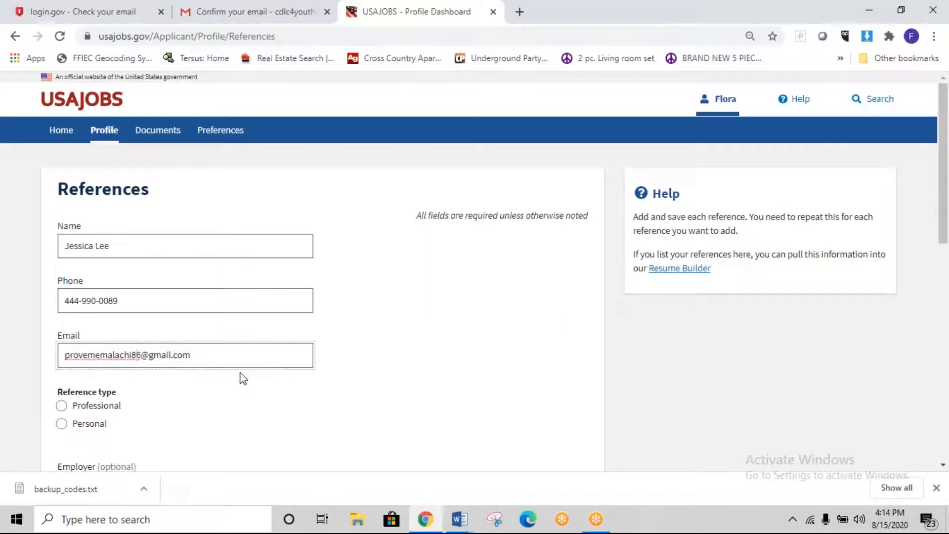
pyautogui.click(61, 405)
pyautogui.scroll(-3, 279, 414)
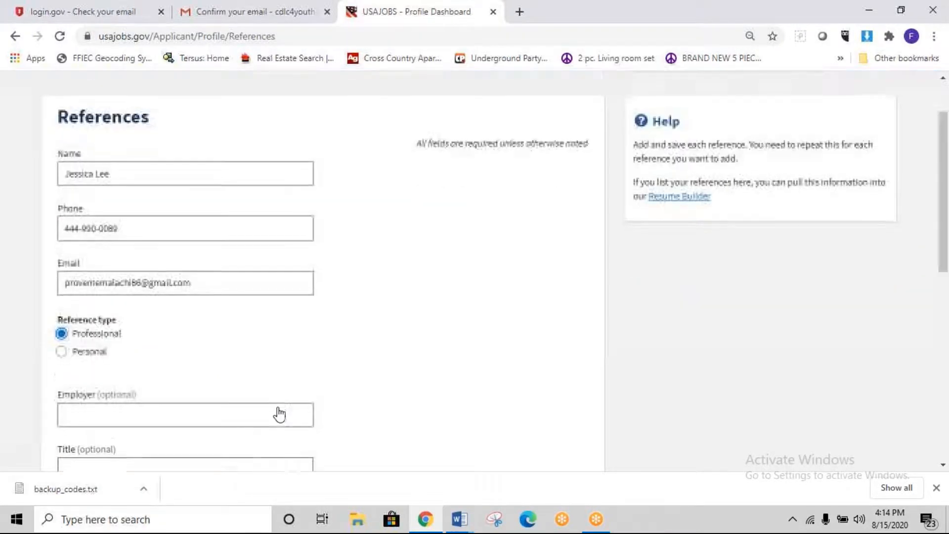
pyautogui.click(547, 440)
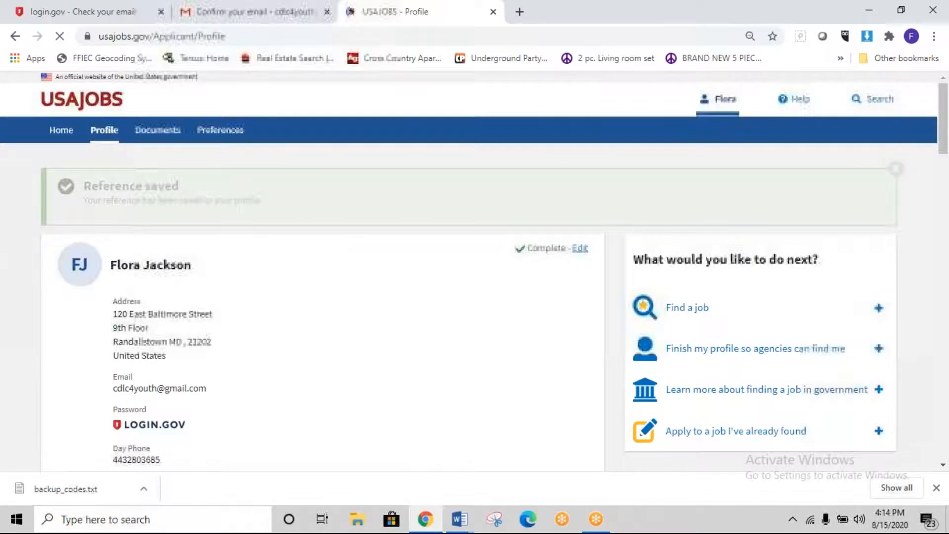
pyautogui.scroll(-15, 470, 320)
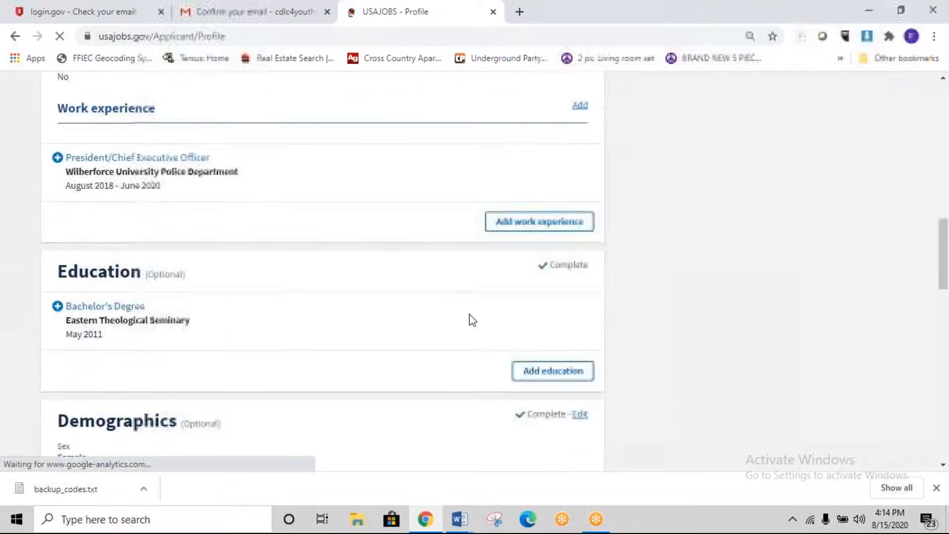
pyautogui.scroll(-5, 529, 297)
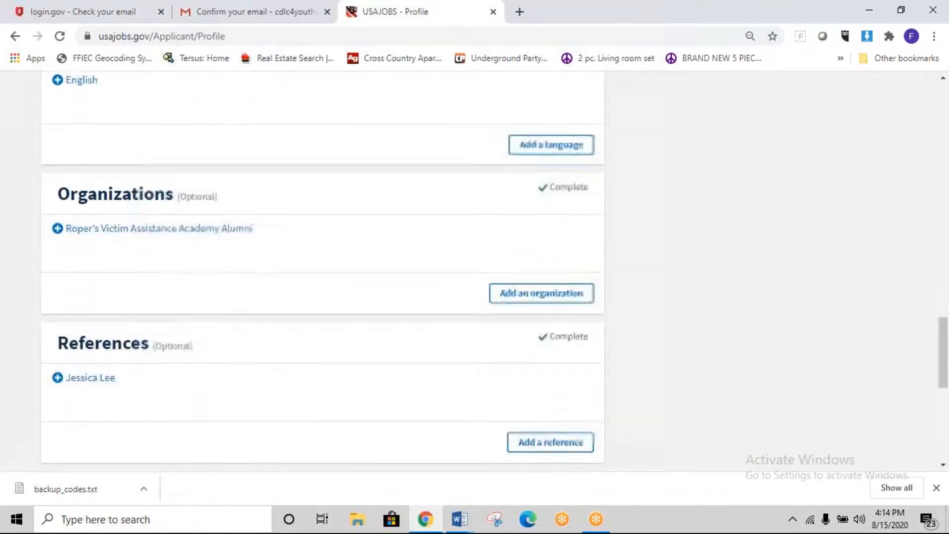
# Step: Start a new reference and edit the autofilled name into the second reference's full name
pyautogui.click(533, 310)
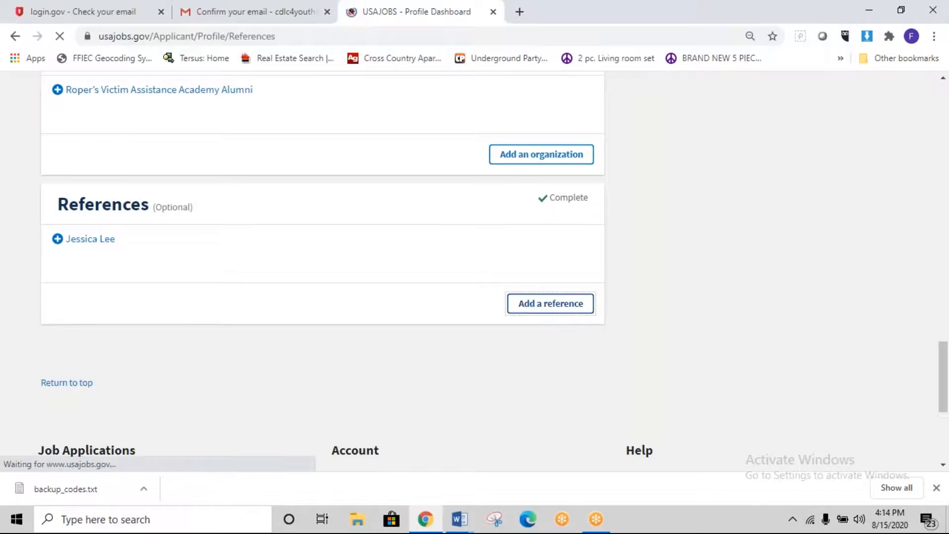
pyautogui.click(218, 242)
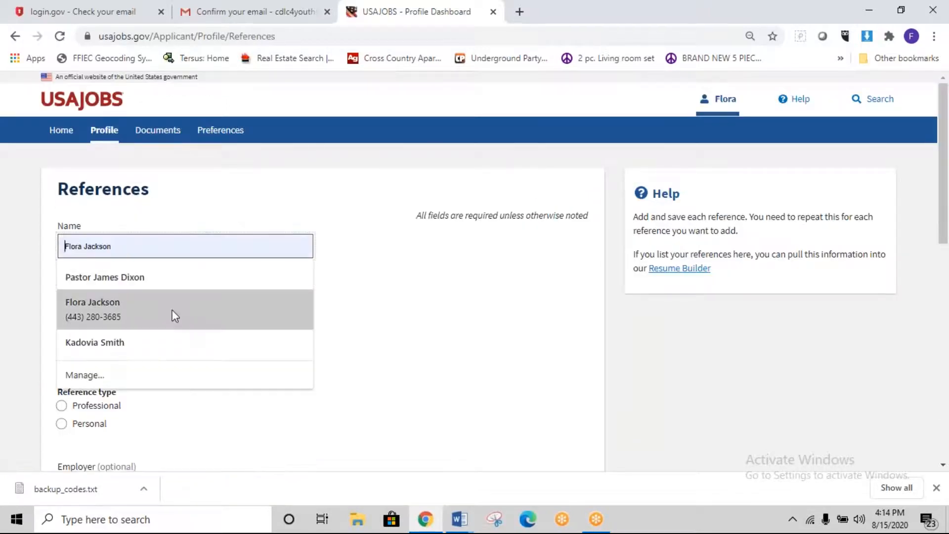
pyautogui.click(165, 339)
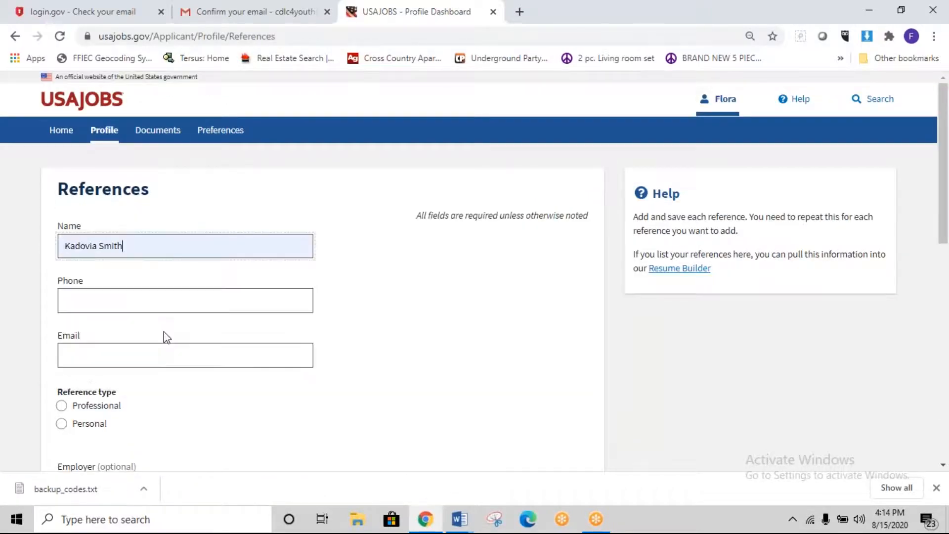
pyautogui.doubleClick(85, 245)
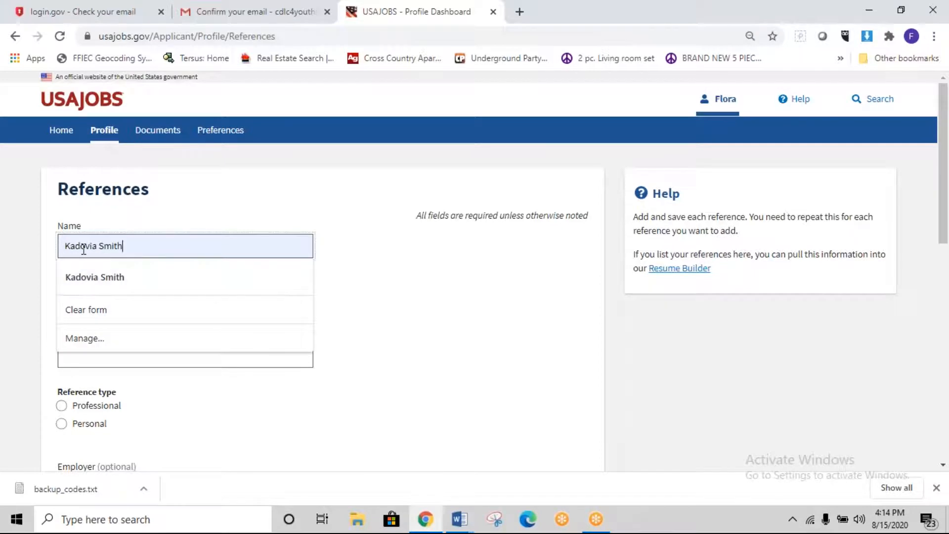
pyautogui.press('Left')
pyautogui.press('BackSpace')
pyautogui.press('BackSpace')
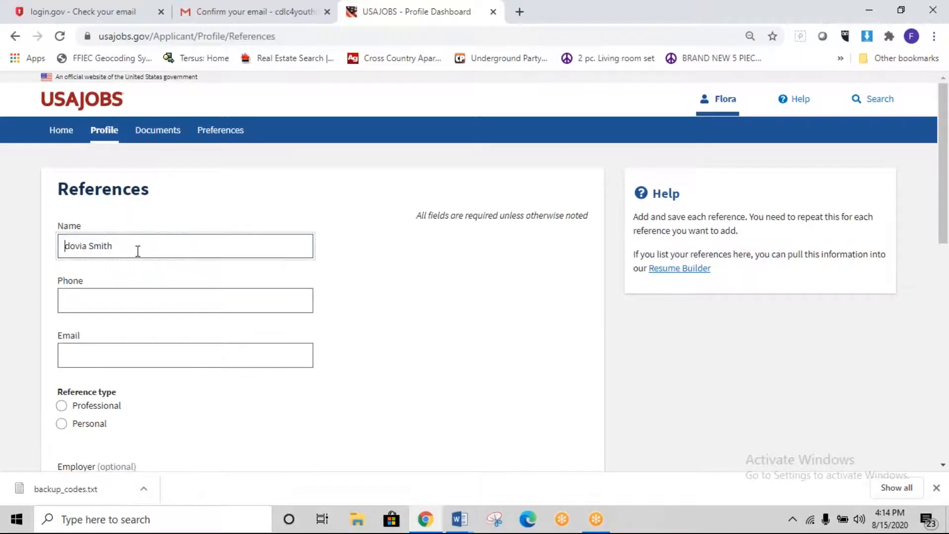
pyautogui.press('Delete')
pyautogui.write('D')
pyautogui.click(114, 246)
pyautogui.press('BackSpace')
pyautogui.press('BackSpace')
pyautogui.press('BackSpace')
pyautogui.press('BackSpace')
pyautogui.press('BackSpace')
pyautogui.write('Miles')
# Step: Enter the reference's phone number and saved e-mail, mark it Professional, and save it
pyautogui.click(194, 302)
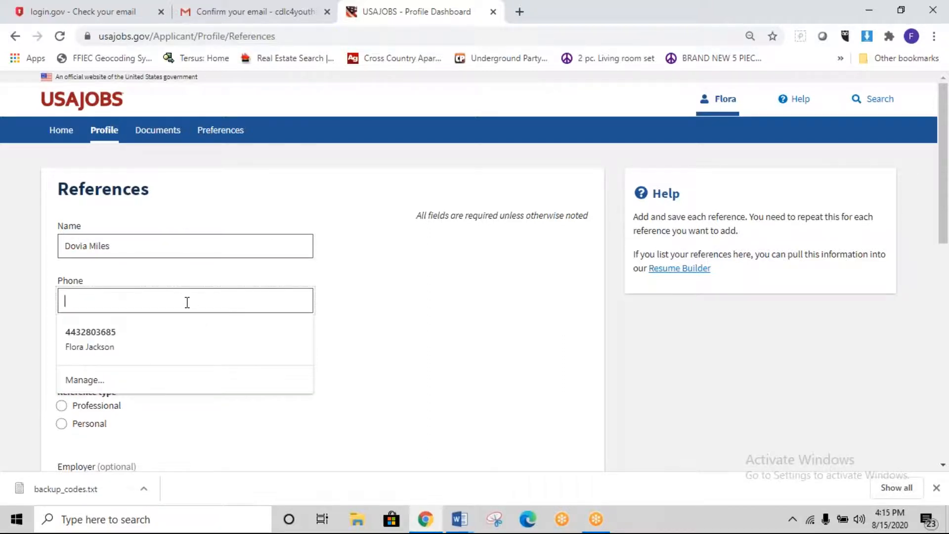
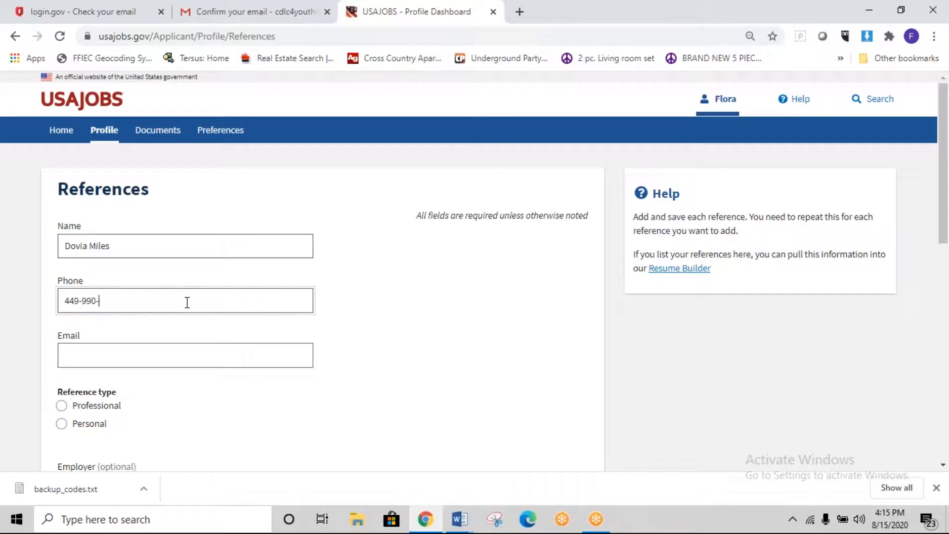
pyautogui.click(159, 357)
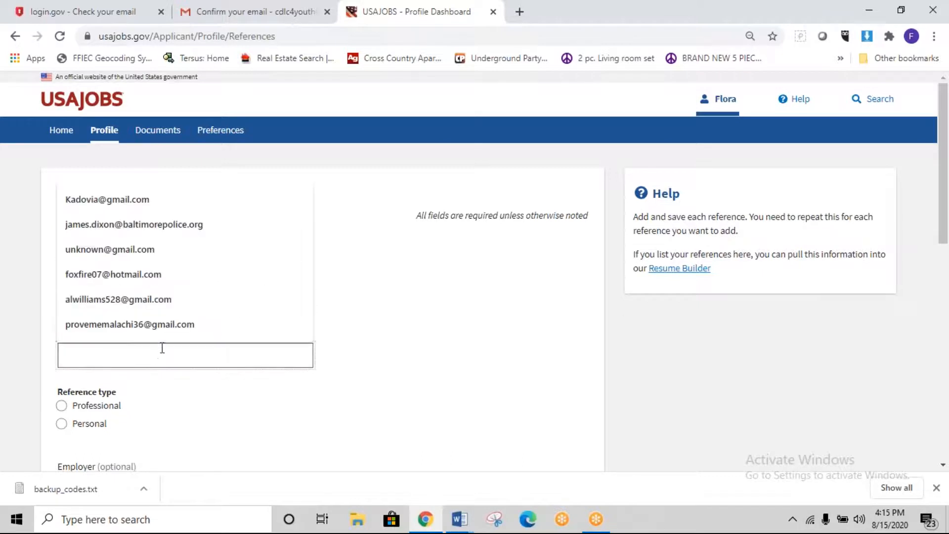
pyautogui.click(165, 299)
pyautogui.click(103, 355)
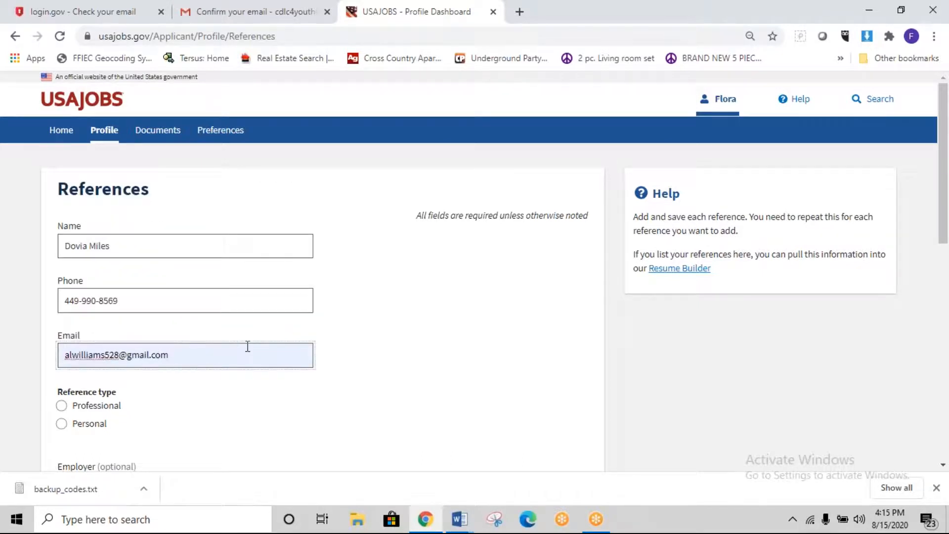
pyautogui.scroll(-1, 237, 378)
pyautogui.click(62, 336)
pyautogui.scroll(-7, 332, 348)
pyautogui.click(555, 174)
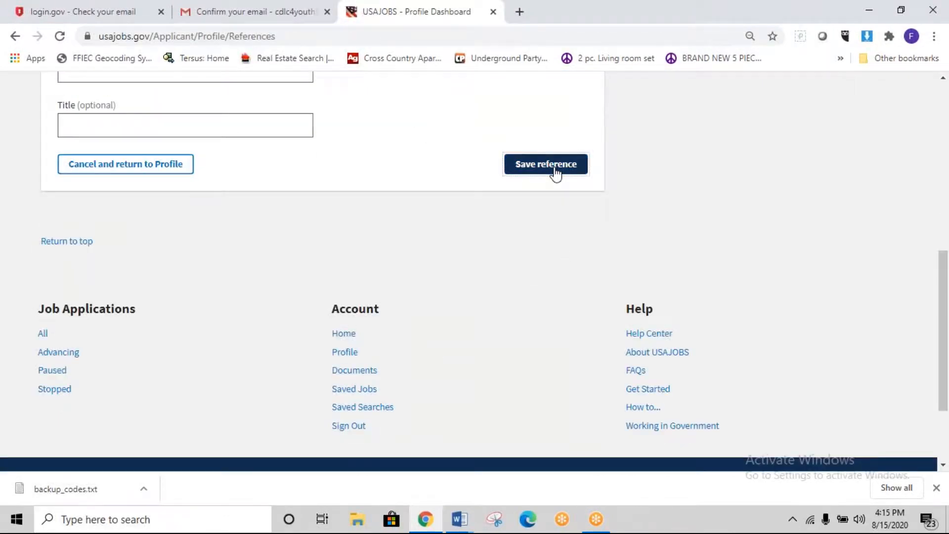
pyautogui.scroll(-10, 185, 353)
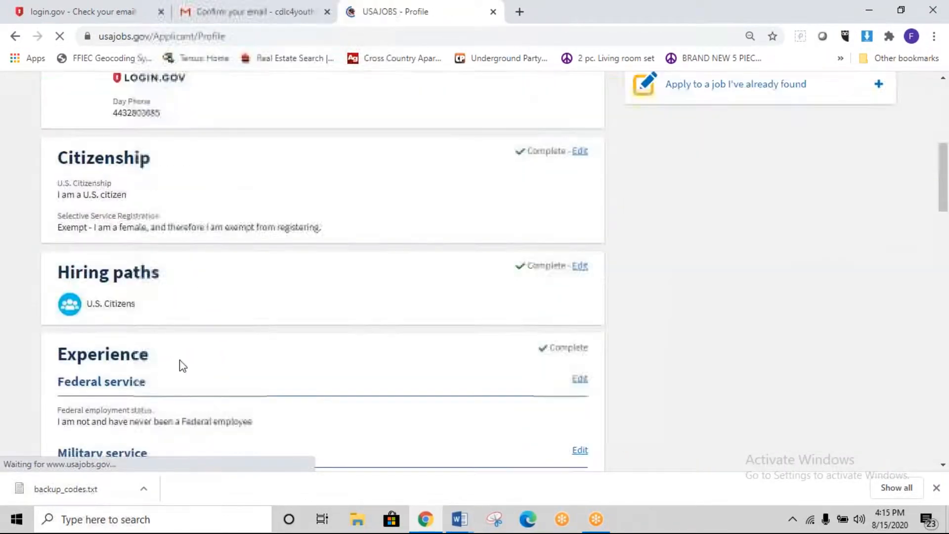
pyautogui.scroll(-12, 180, 360)
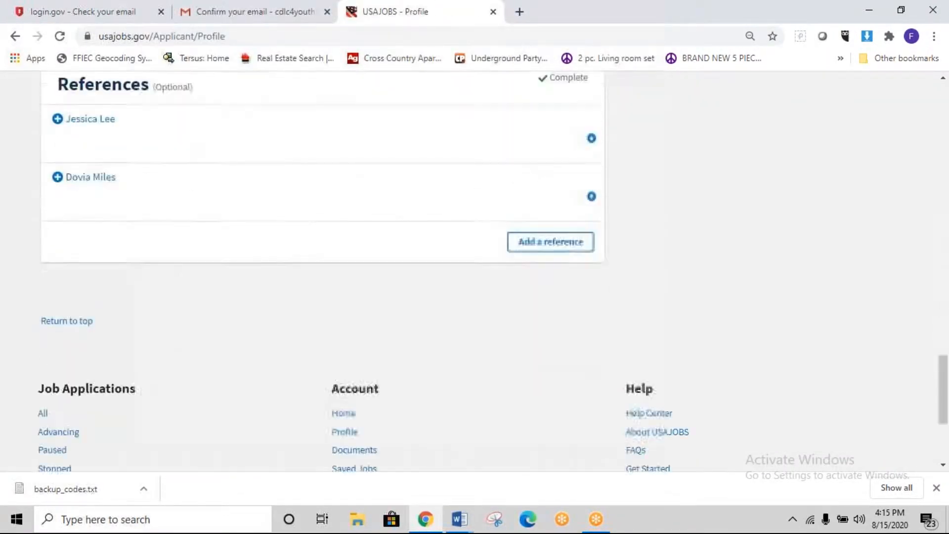
pyautogui.scroll(3, 553, 349)
# Step: Start a third reference and rewrite the autofilled name as the new contact's full name
pyautogui.click(534, 368)
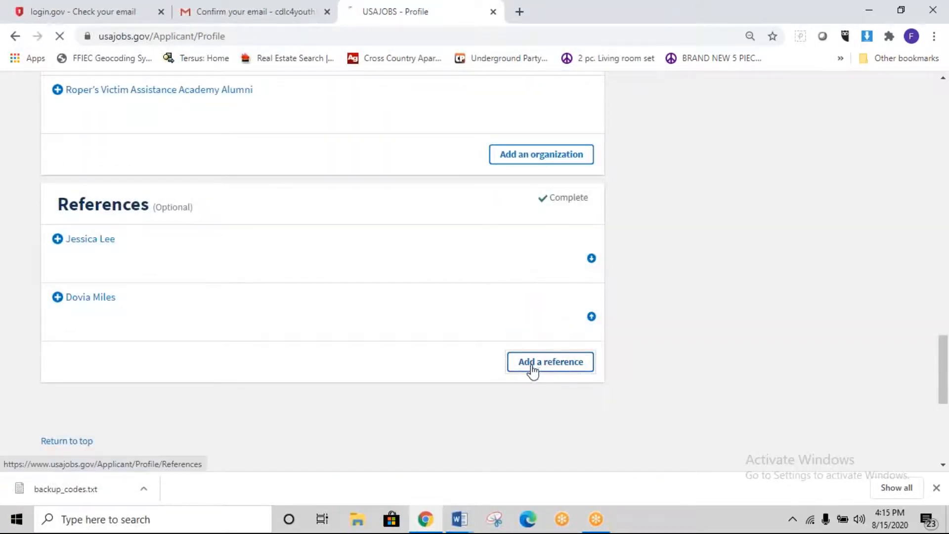
pyautogui.click(145, 249)
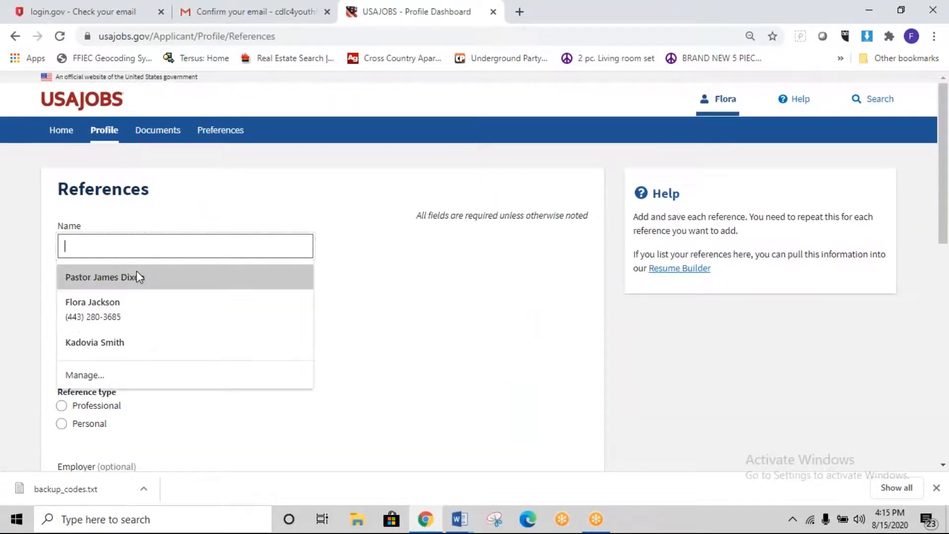
pyautogui.click(148, 288)
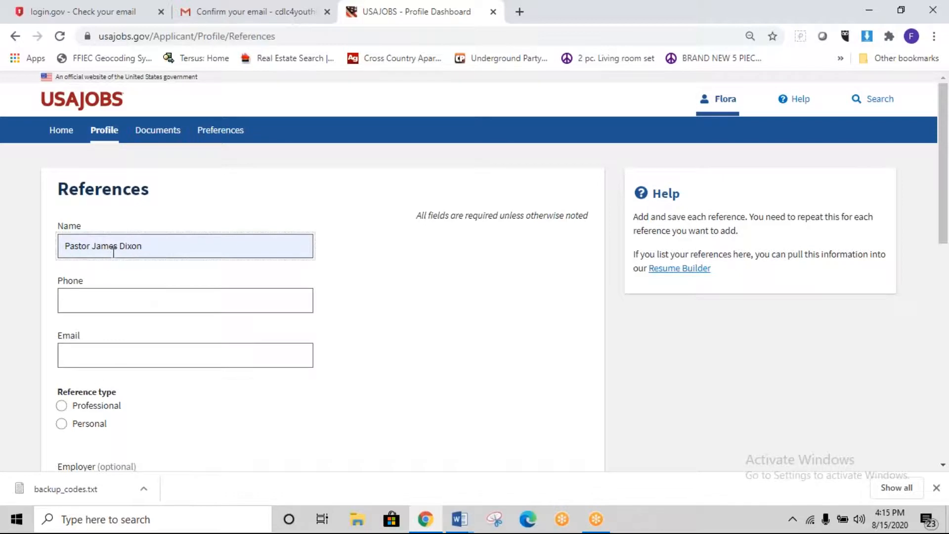
pyautogui.moveTo(118, 246); pyautogui.dragTo(51, 245)
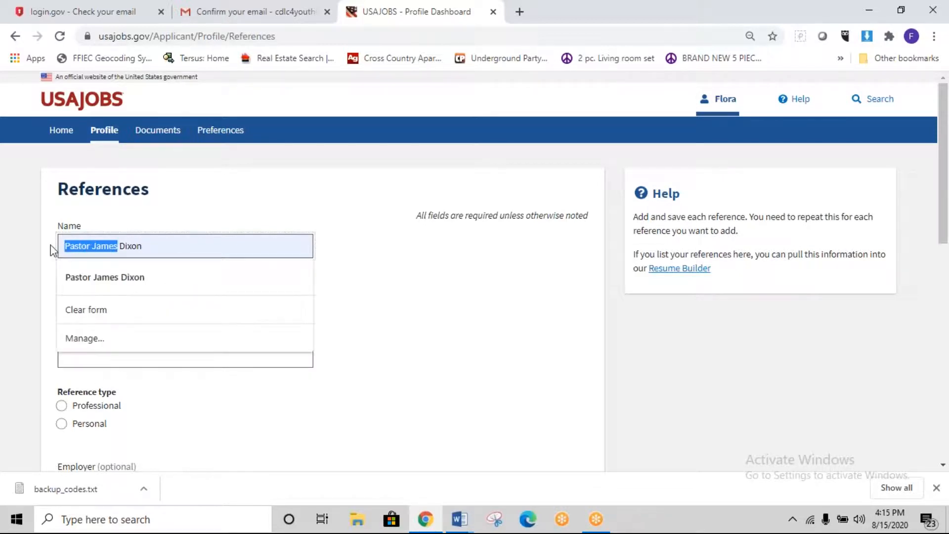
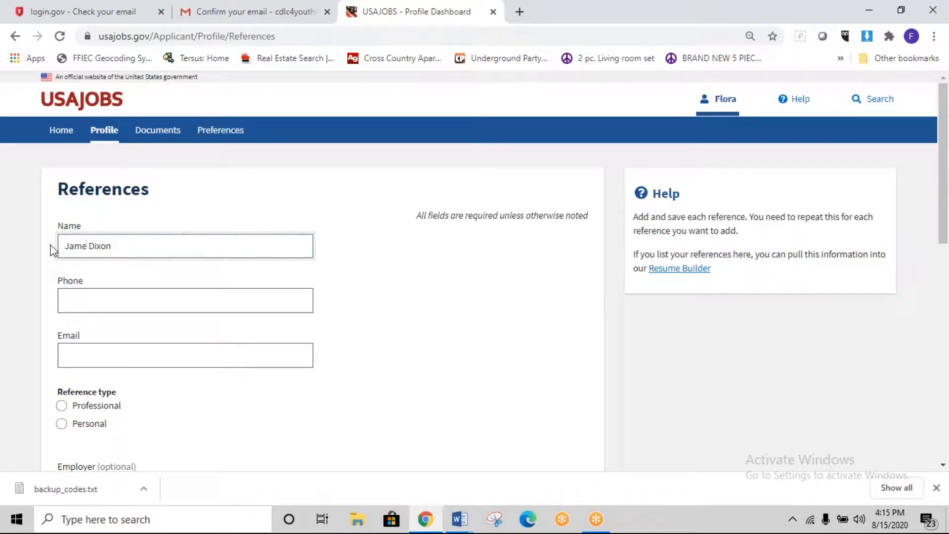
pyautogui.press('Delete')
pyautogui.press('Delete')
pyautogui.press('Delete')
pyautogui.press('Delete')
pyautogui.press('Delete')
# Step: Add the reference's phone number and suggested e-mail, mark it Professional, and save it
pyautogui.click(123, 297)
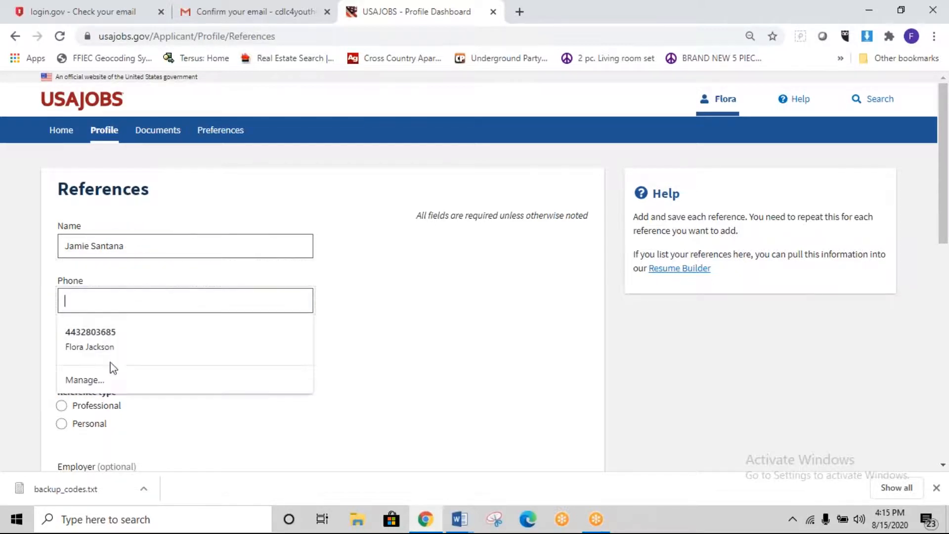
pyautogui.write('99')
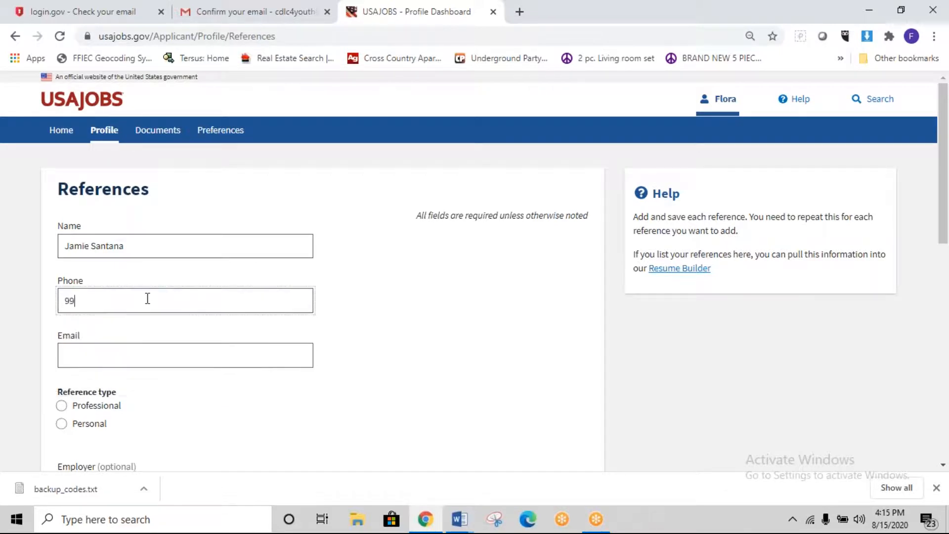
pyautogui.write('0-999-9990')
pyautogui.rightClick(147, 298)
pyautogui.click(126, 354)
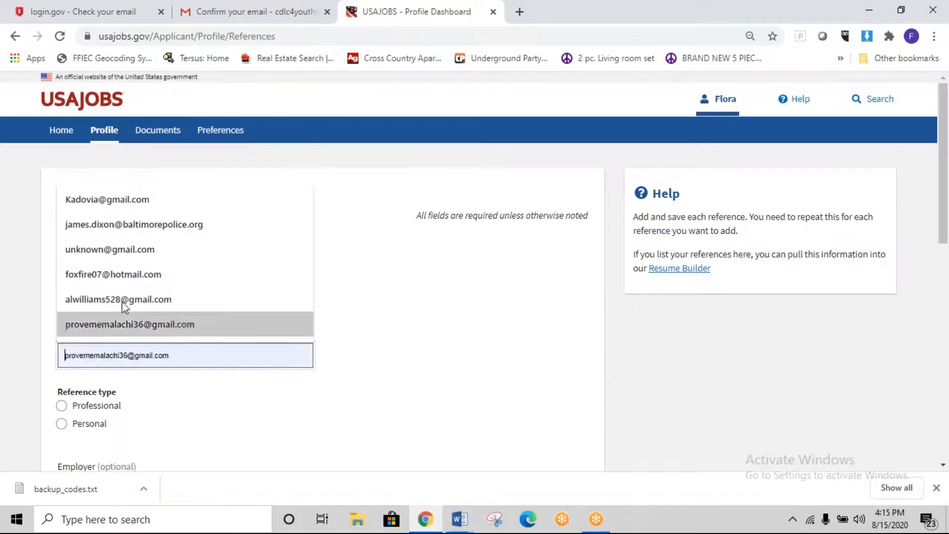
pyautogui.click(121, 257)
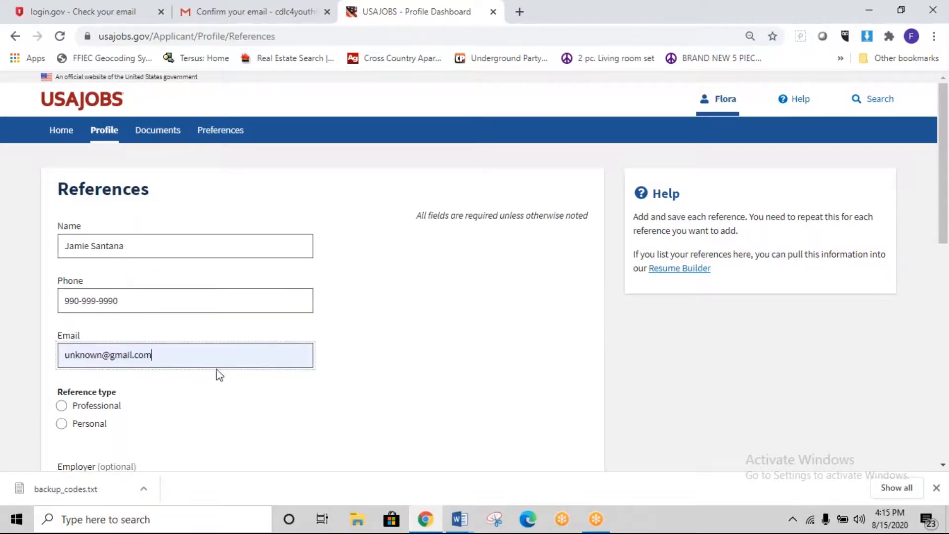
pyautogui.scroll(-4, 222, 375)
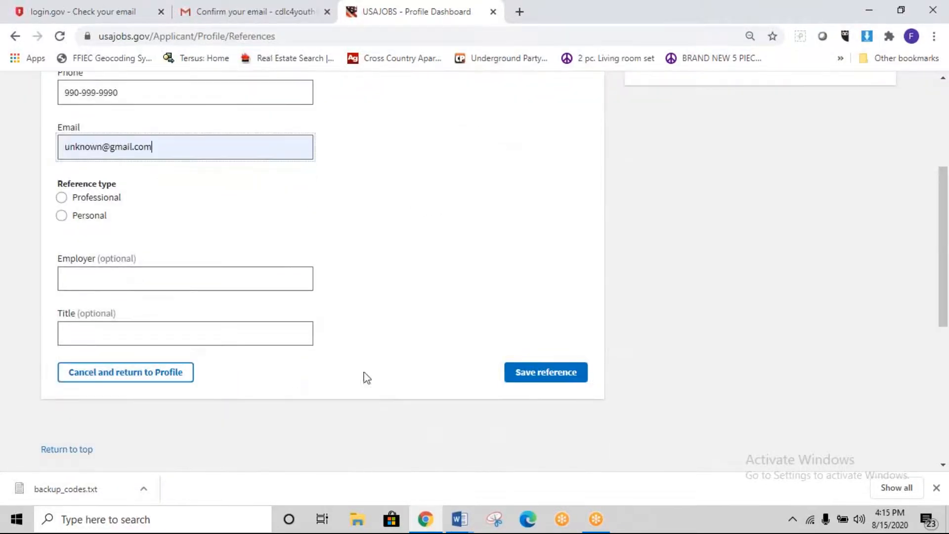
pyautogui.click(62, 198)
pyautogui.click(577, 380)
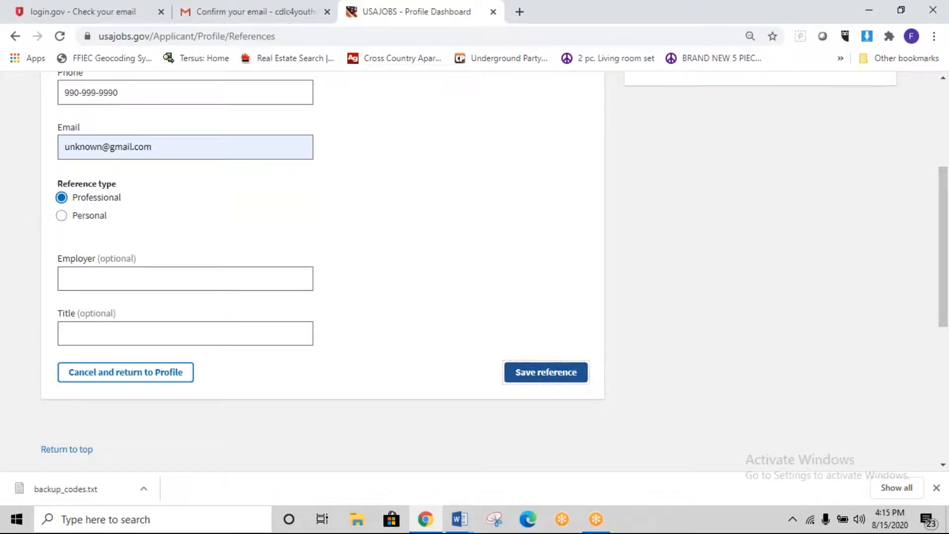
pyautogui.scroll(-15, 496, 381)
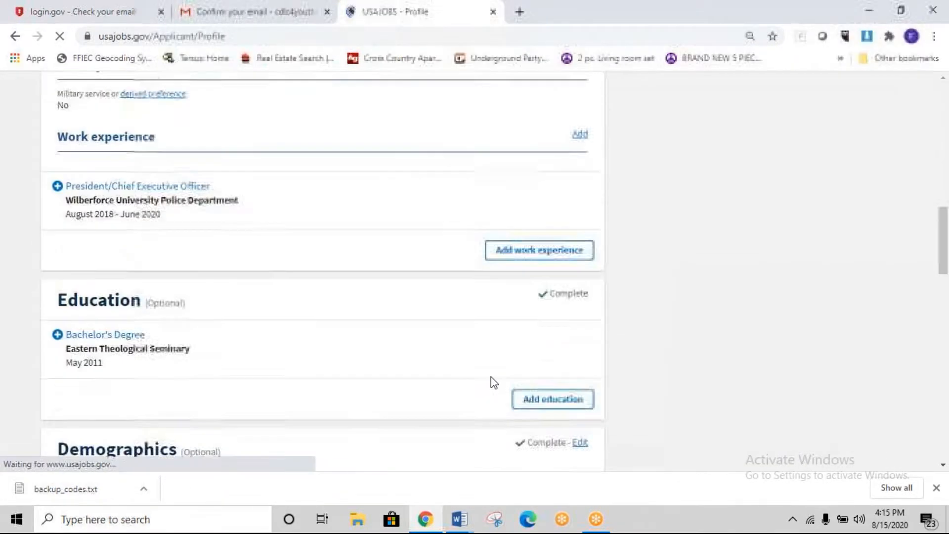
pyautogui.scroll(-6, 494, 380)
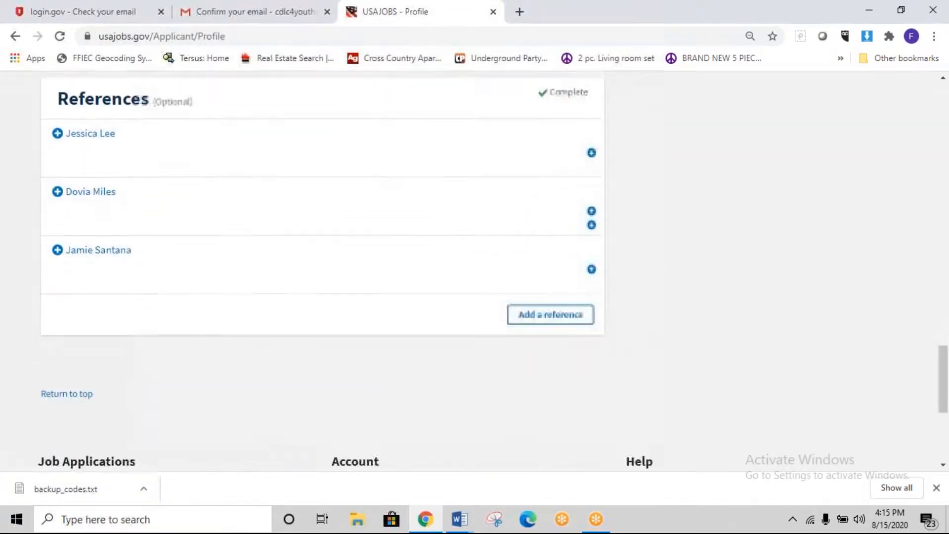
pyautogui.scroll(7, 636, 383)
pyautogui.scroll(12, 702, 374)
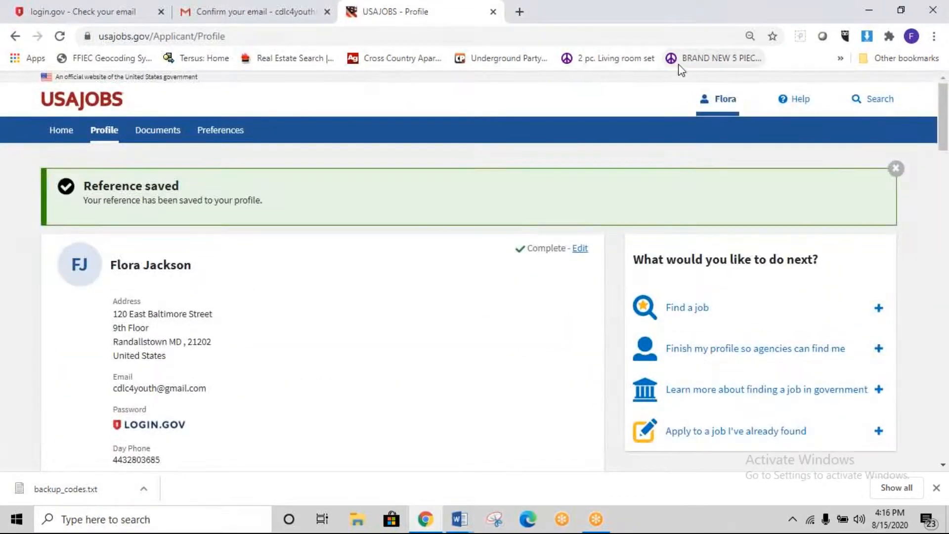
# Step: Go to the Documents page and review the empty Resumes list (0 of 5)
pyautogui.click(171, 134)
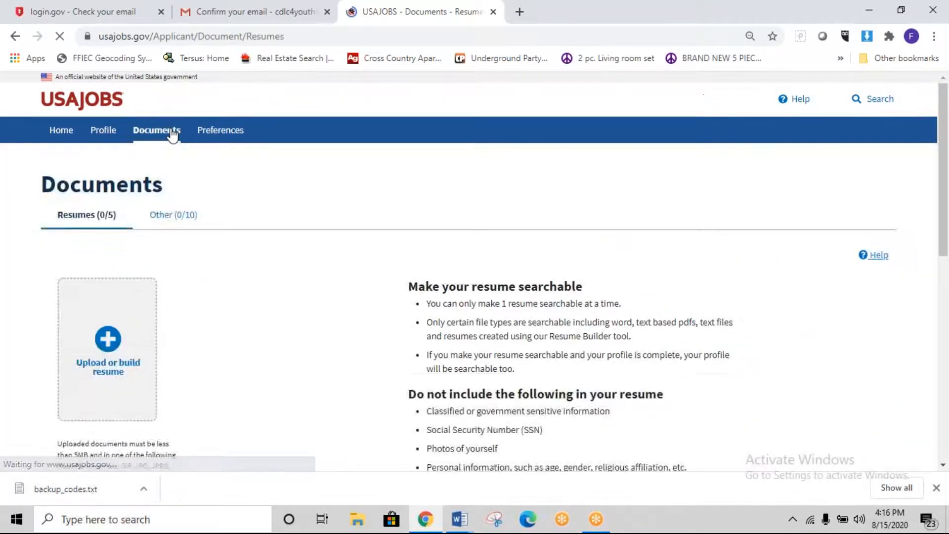
pyautogui.scroll(-1, 572, 289)
pyautogui.scroll(-2, 573, 288)
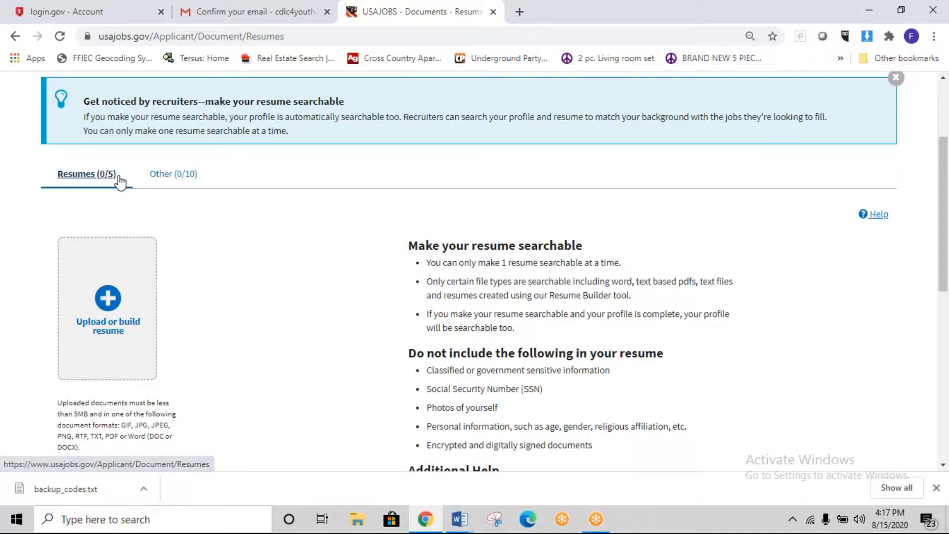
# Step: Upload FBI_Victim_Specialist-2020 as a resume, shortening its name to FBI
pyautogui.click(102, 319)
pyautogui.click(586, 203)
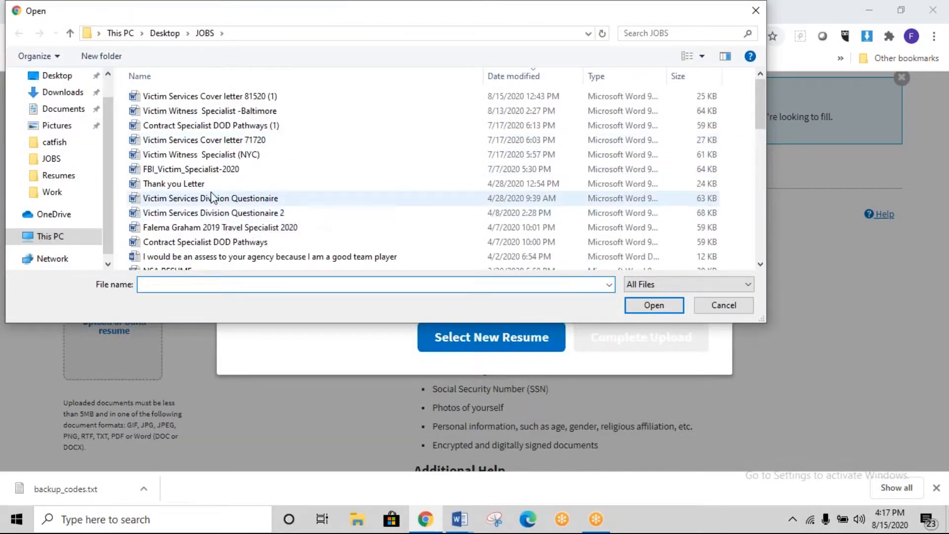
pyautogui.click(209, 170)
pyautogui.click(653, 305)
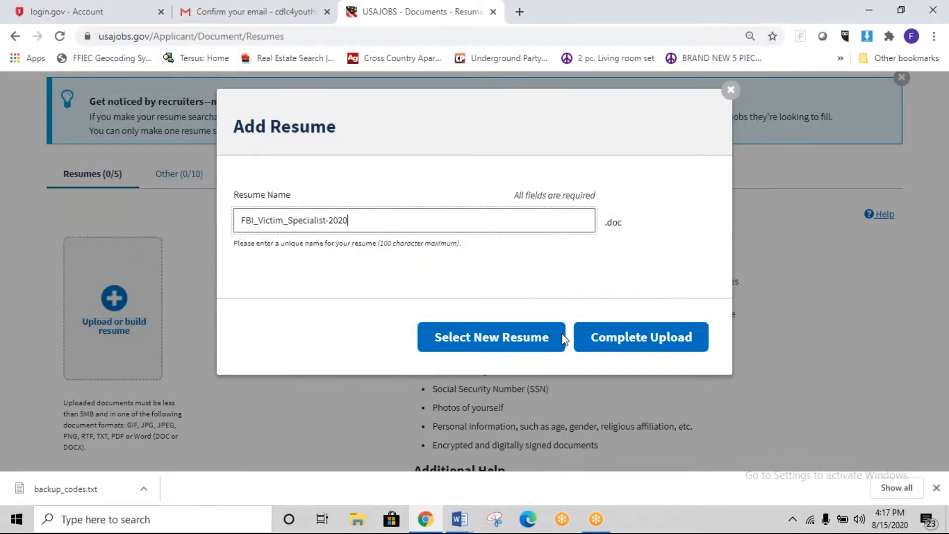
pyautogui.click(576, 341)
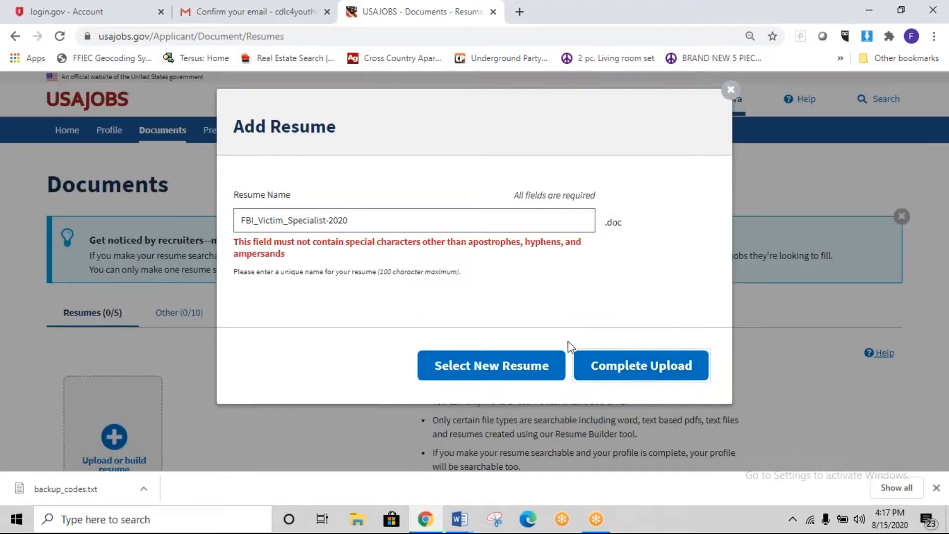
pyautogui.moveTo(373, 222); pyautogui.dragTo(254, 223)
pyautogui.press('BackSpace')
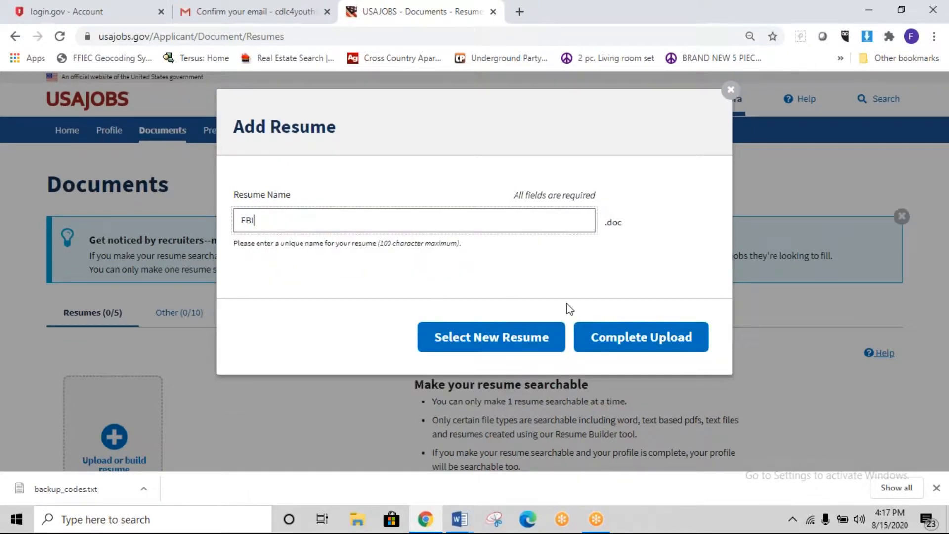
pyautogui.click(618, 325)
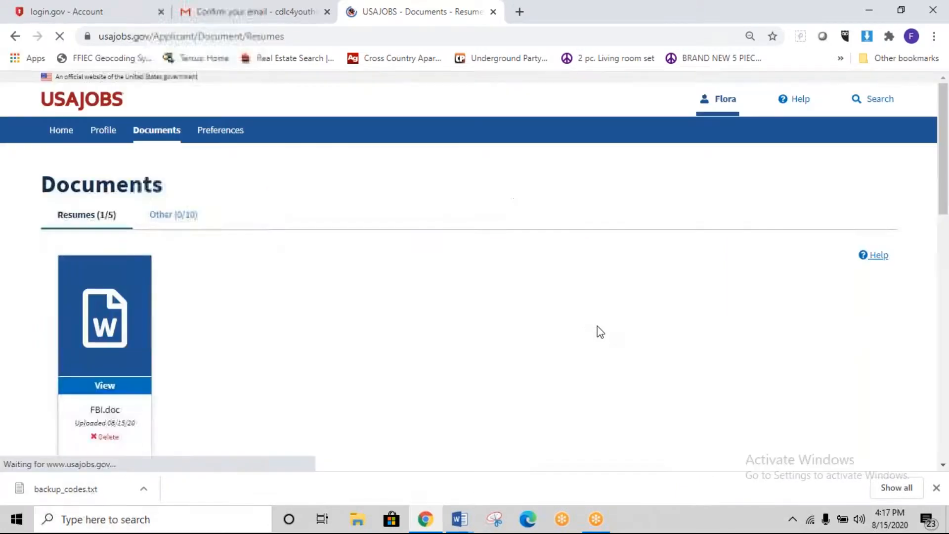
pyautogui.scroll(-4, 389, 345)
pyautogui.scroll(5, 328, 331)
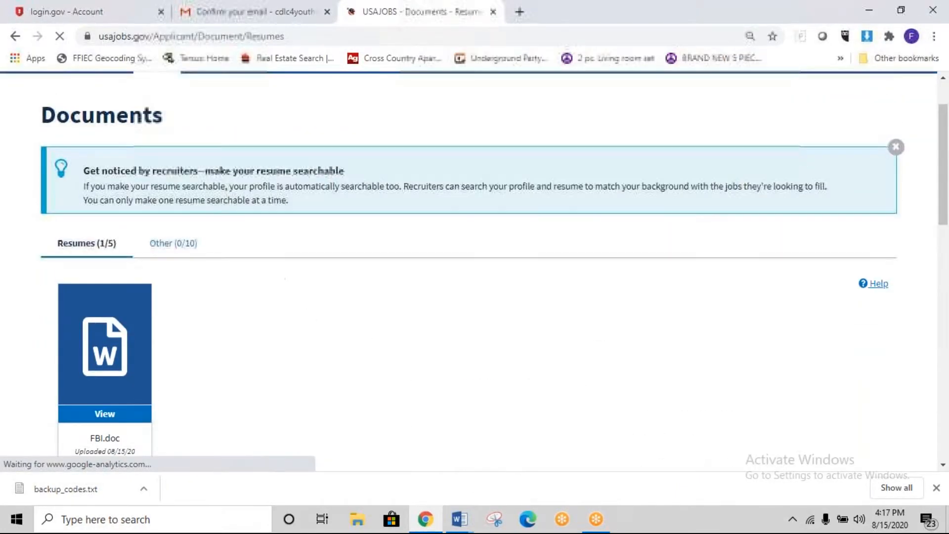
# Step: Switch to the Other documents tab and start a new upload, cancelling the file picker
pyautogui.click(184, 244)
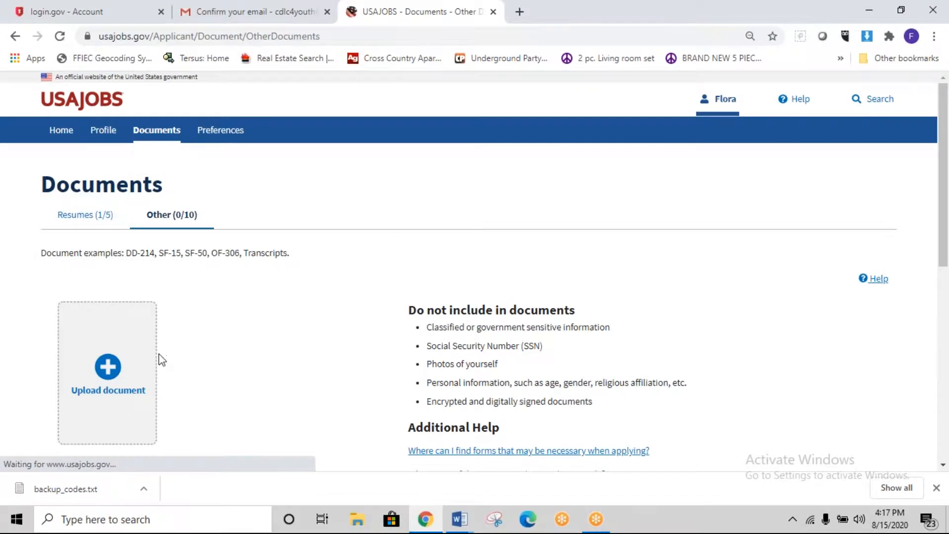
pyautogui.click(111, 368)
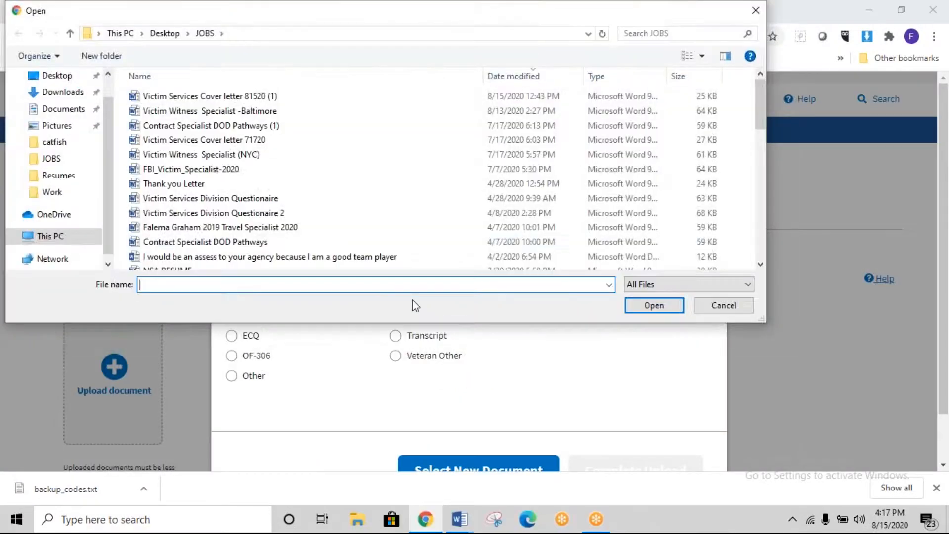
pyautogui.click(638, 256)
pyautogui.click(740, 305)
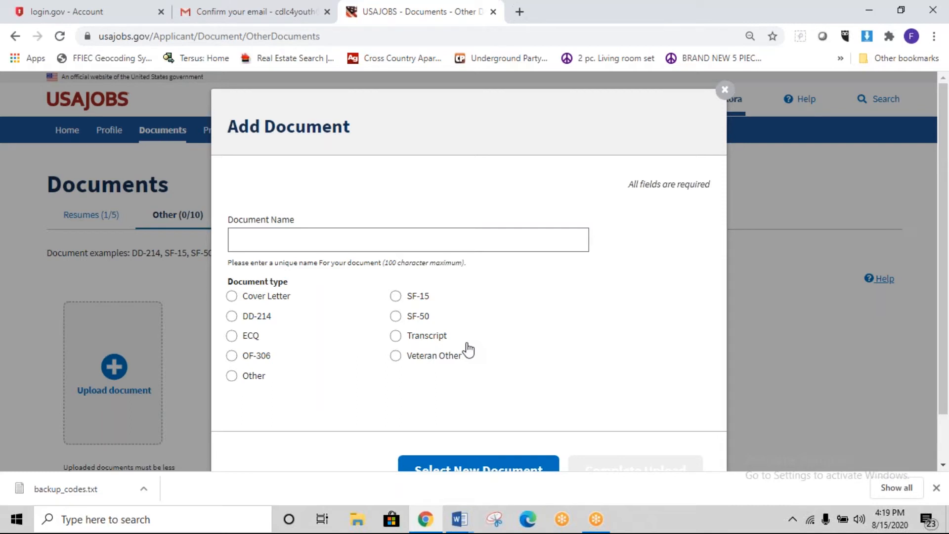
# Step: Upload Victim Services Cover letter 71720 with document type Cover Letter
pyautogui.click(233, 297)
pyautogui.scroll(-1, 482, 376)
pyautogui.click(492, 416)
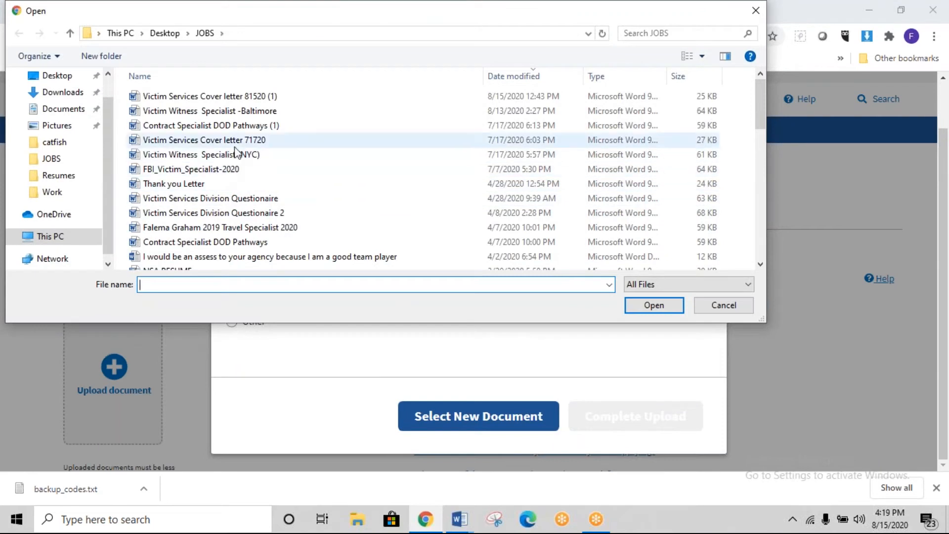
pyautogui.click(244, 144)
pyautogui.click(653, 304)
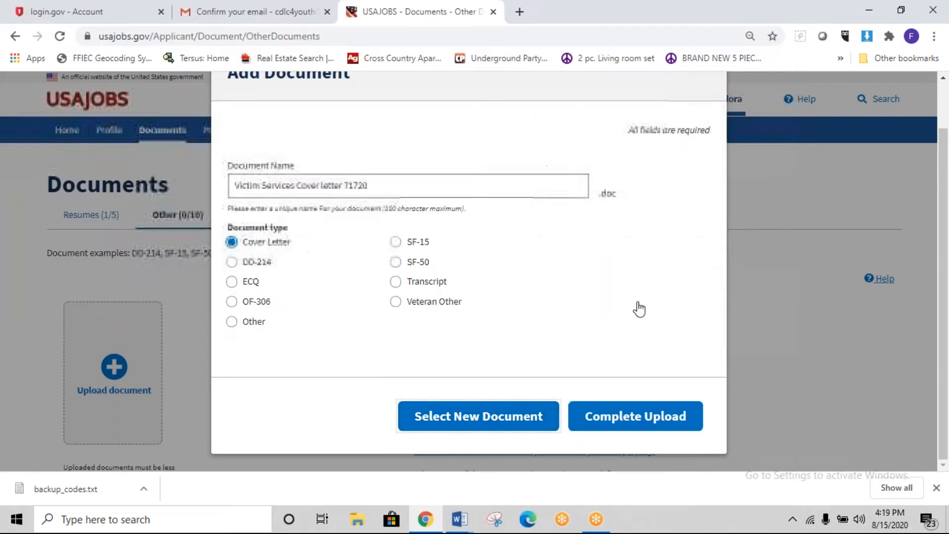
pyautogui.click(644, 431)
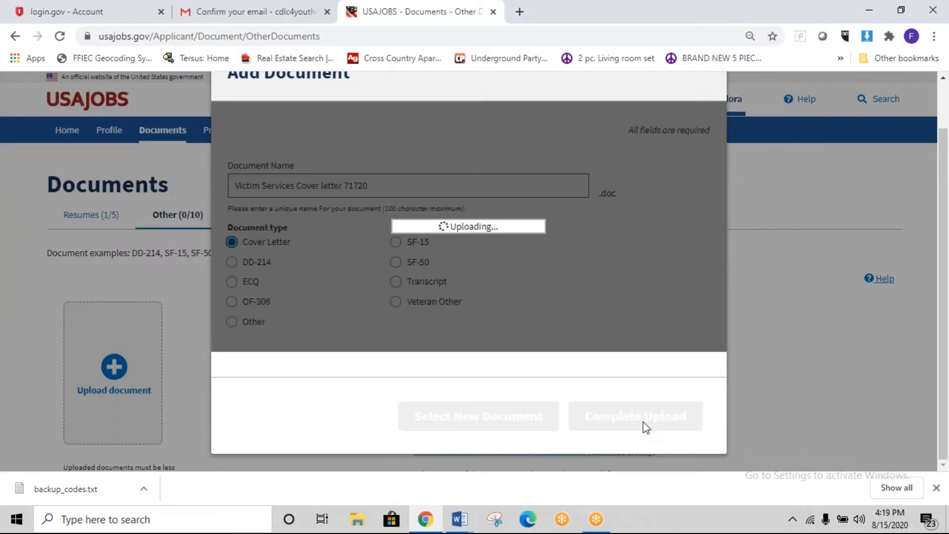
pyautogui.scroll(-5, 643, 420)
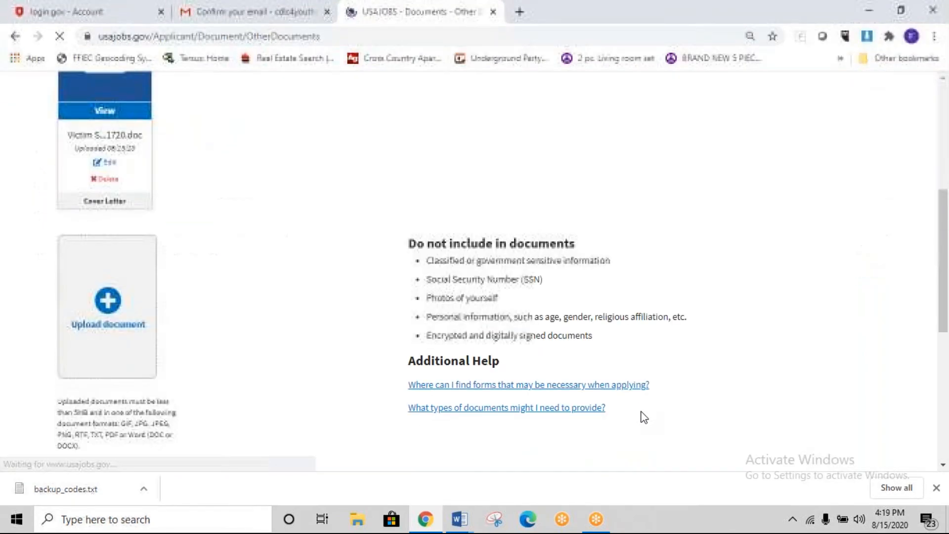